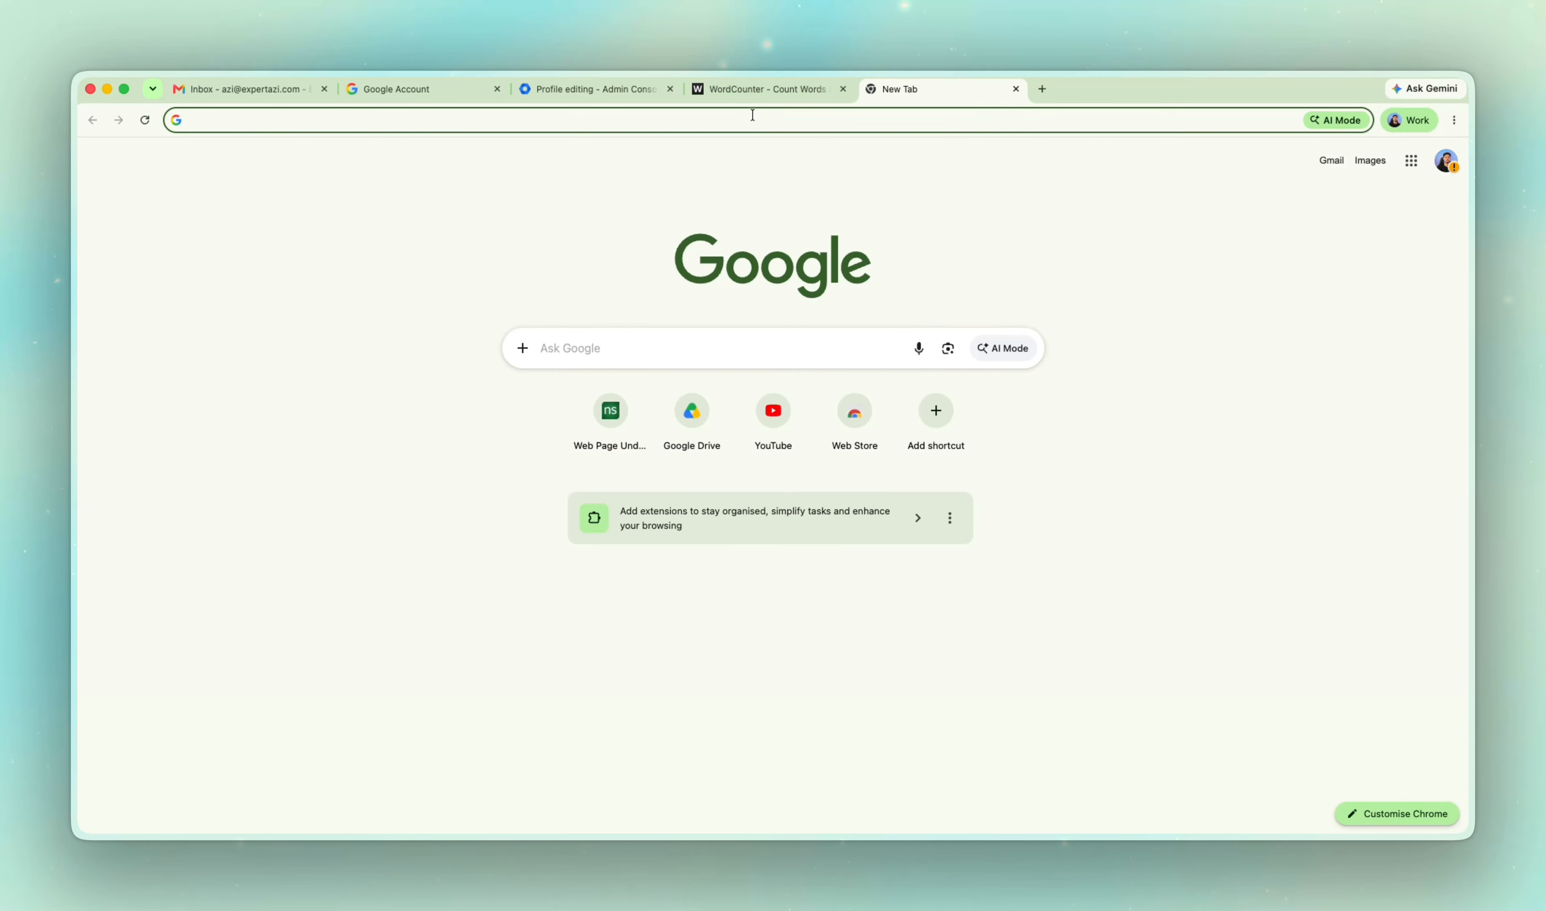
# Open HubSpot's free email signature generator page at hubspot.com/email-signature-generator.
pyautogui.click(752, 115)
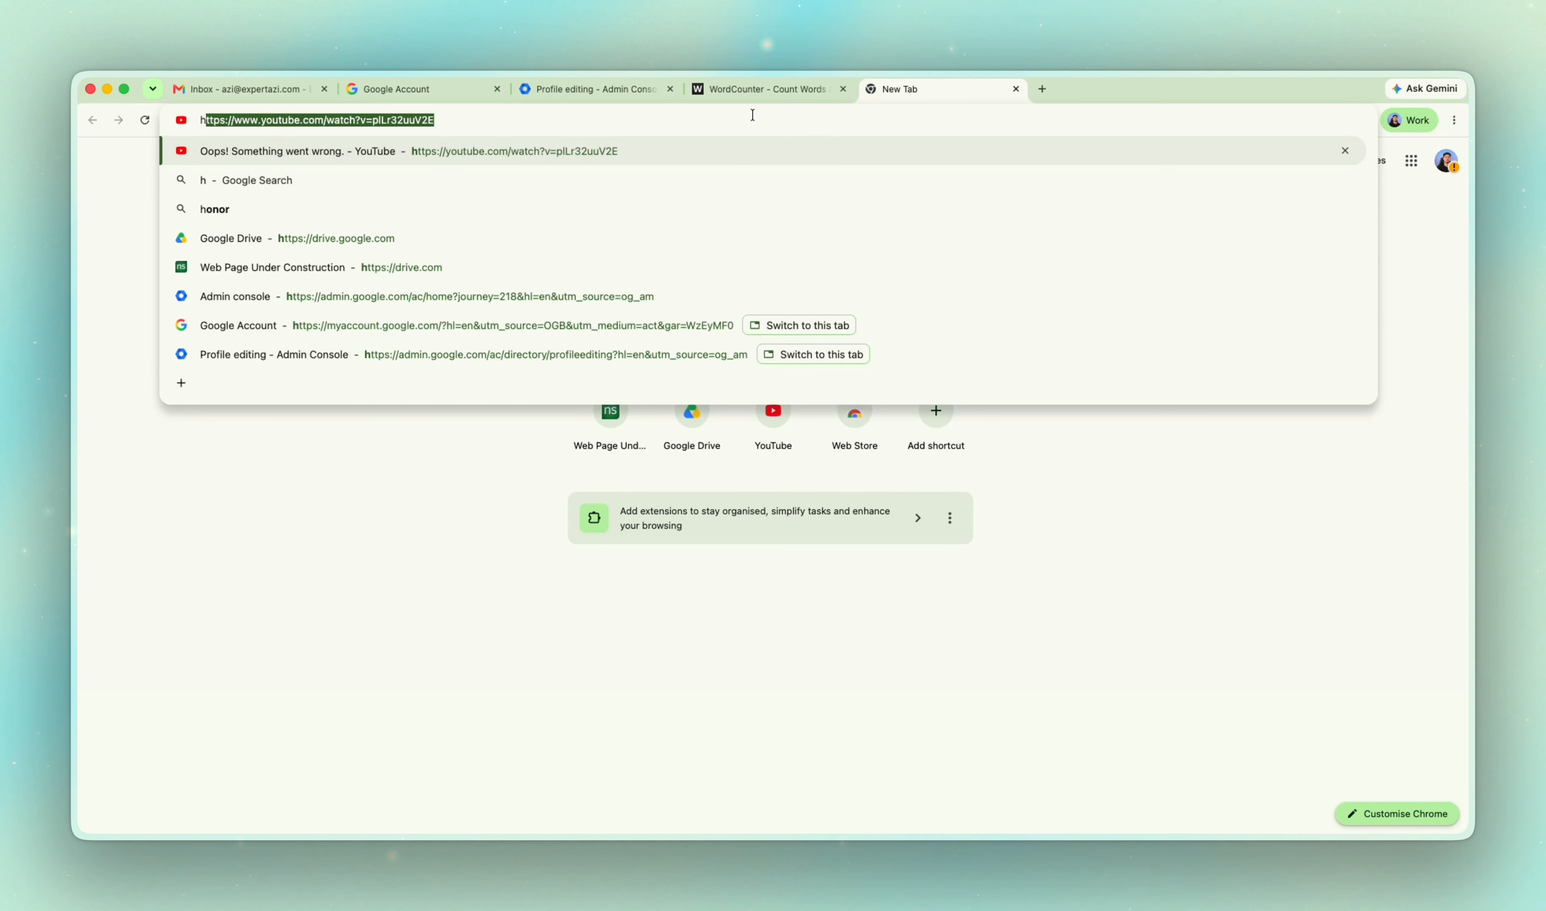
pyautogui.write('hub')
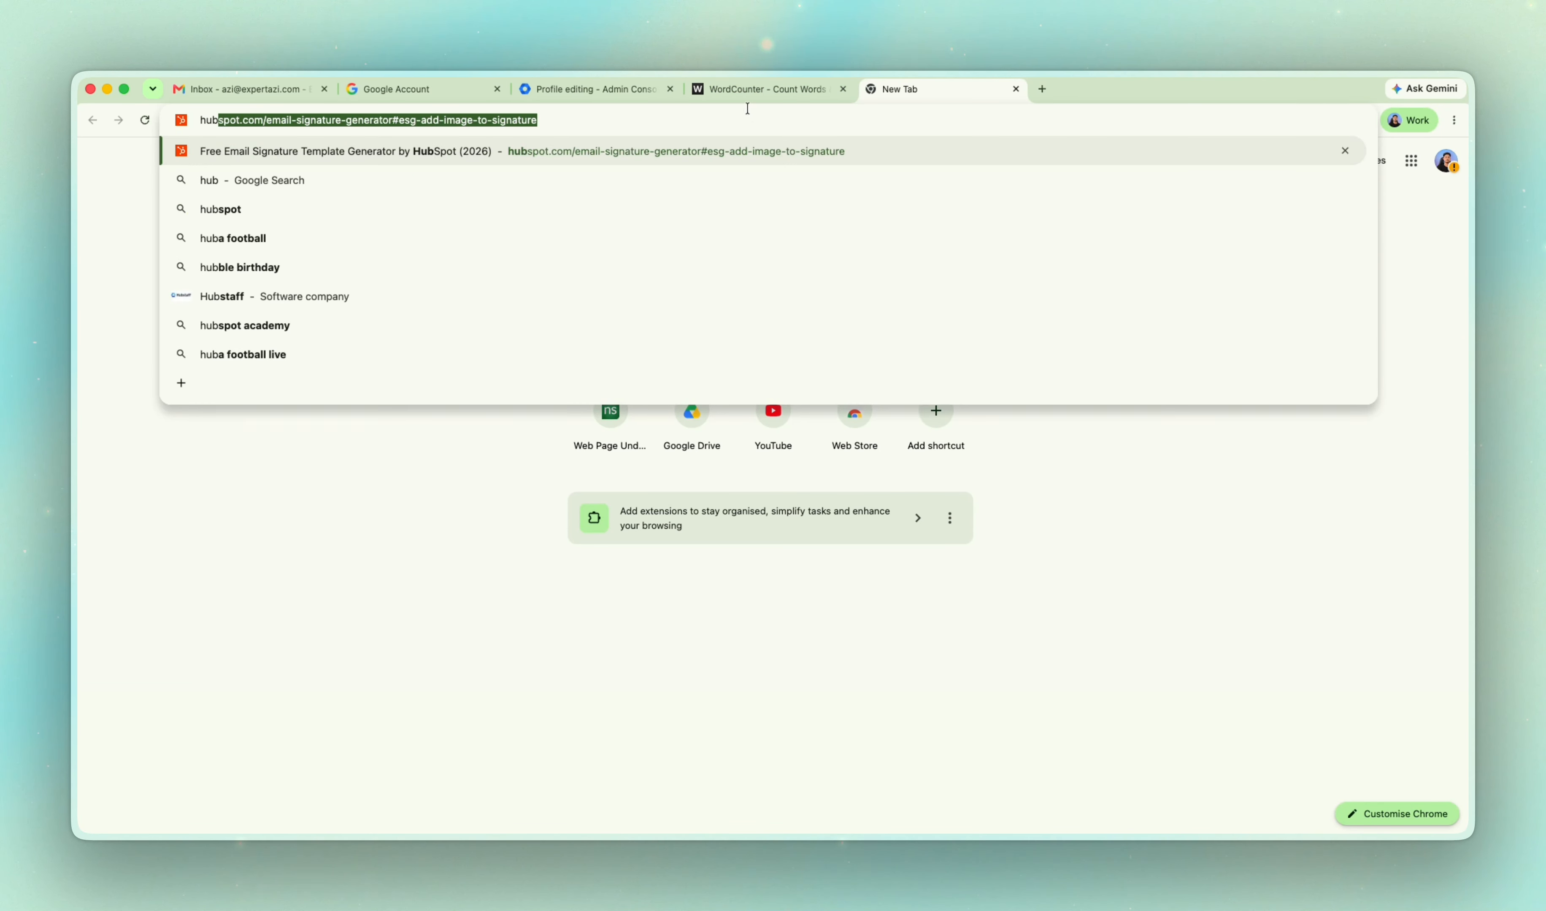
pyautogui.click(324, 148)
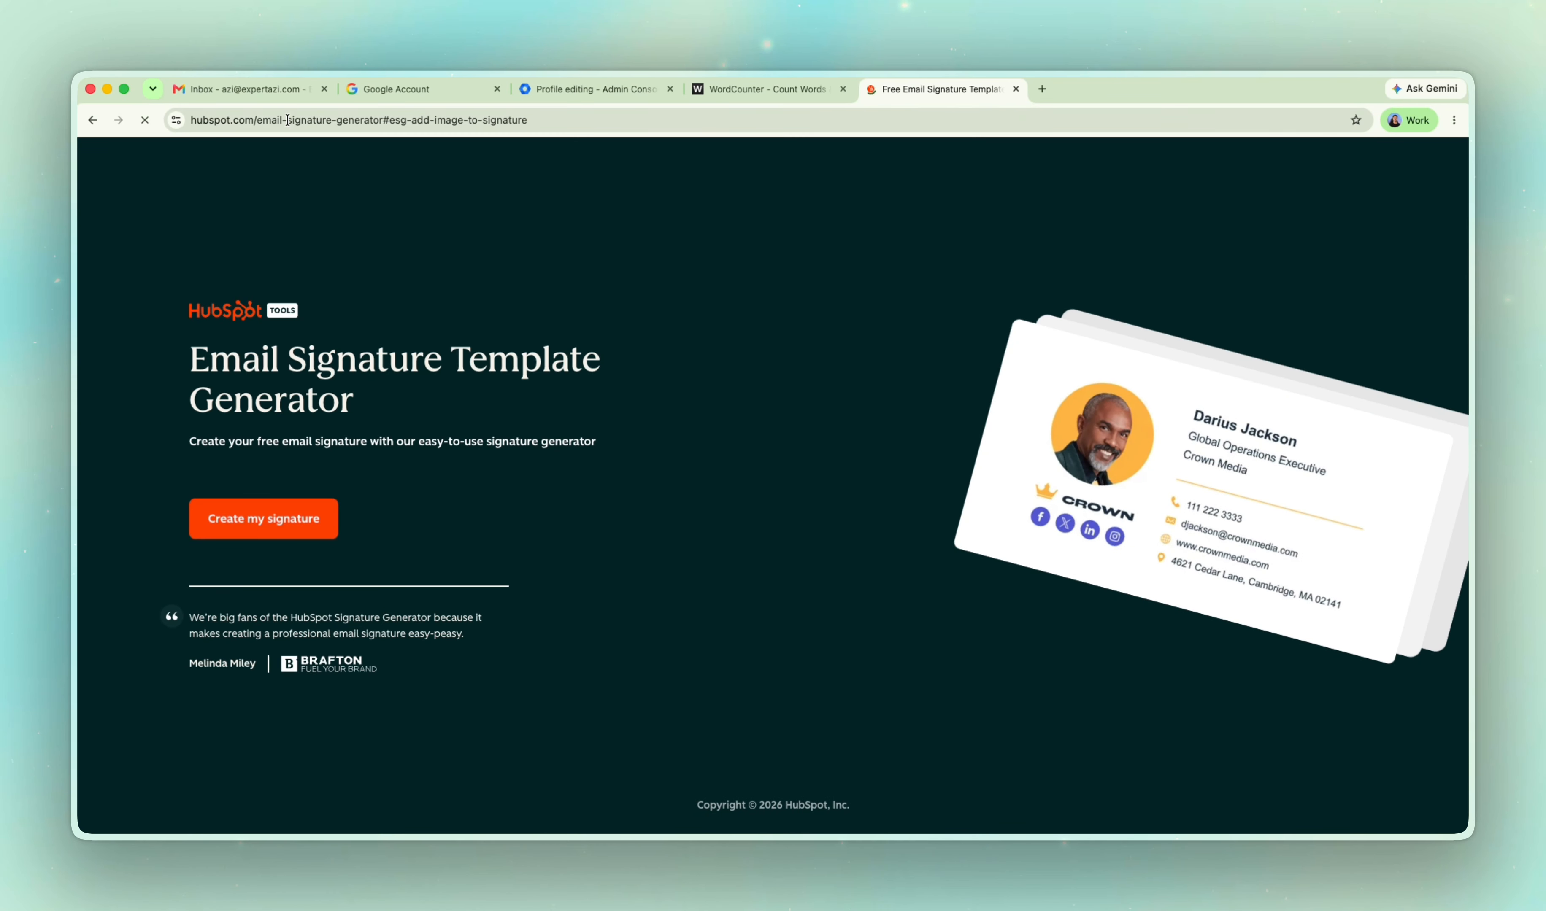
# Search Google for the page heading "Email Signature Template Generator", look through the results and return to the HubSpot page.
pyautogui.tripleClick(302, 376)
pyautogui.rightClick(301, 376)
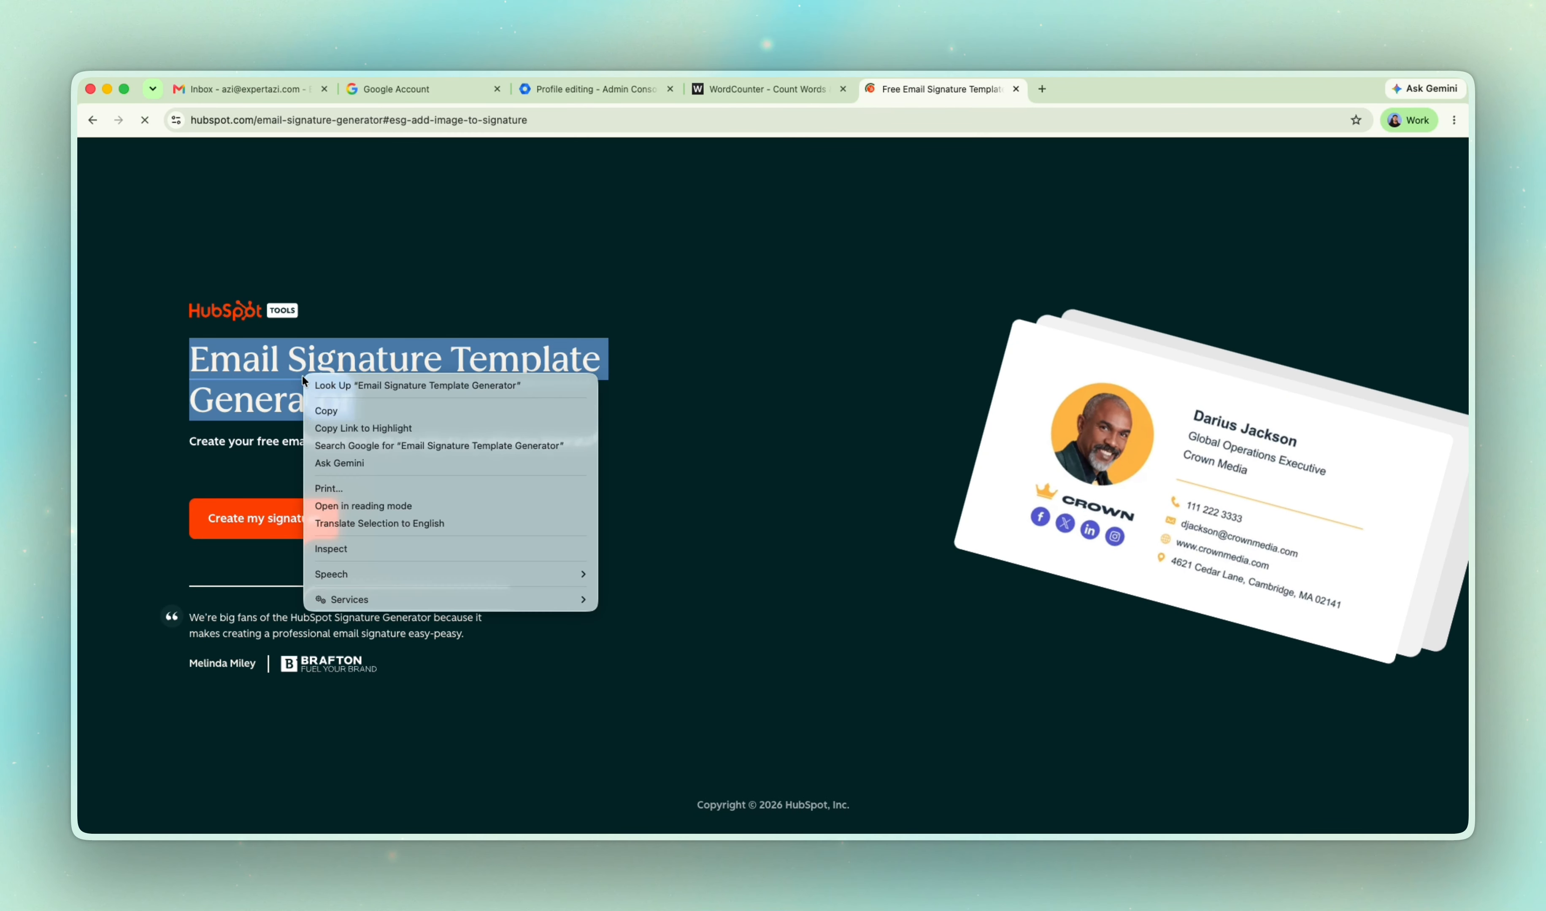
pyautogui.click(407, 442)
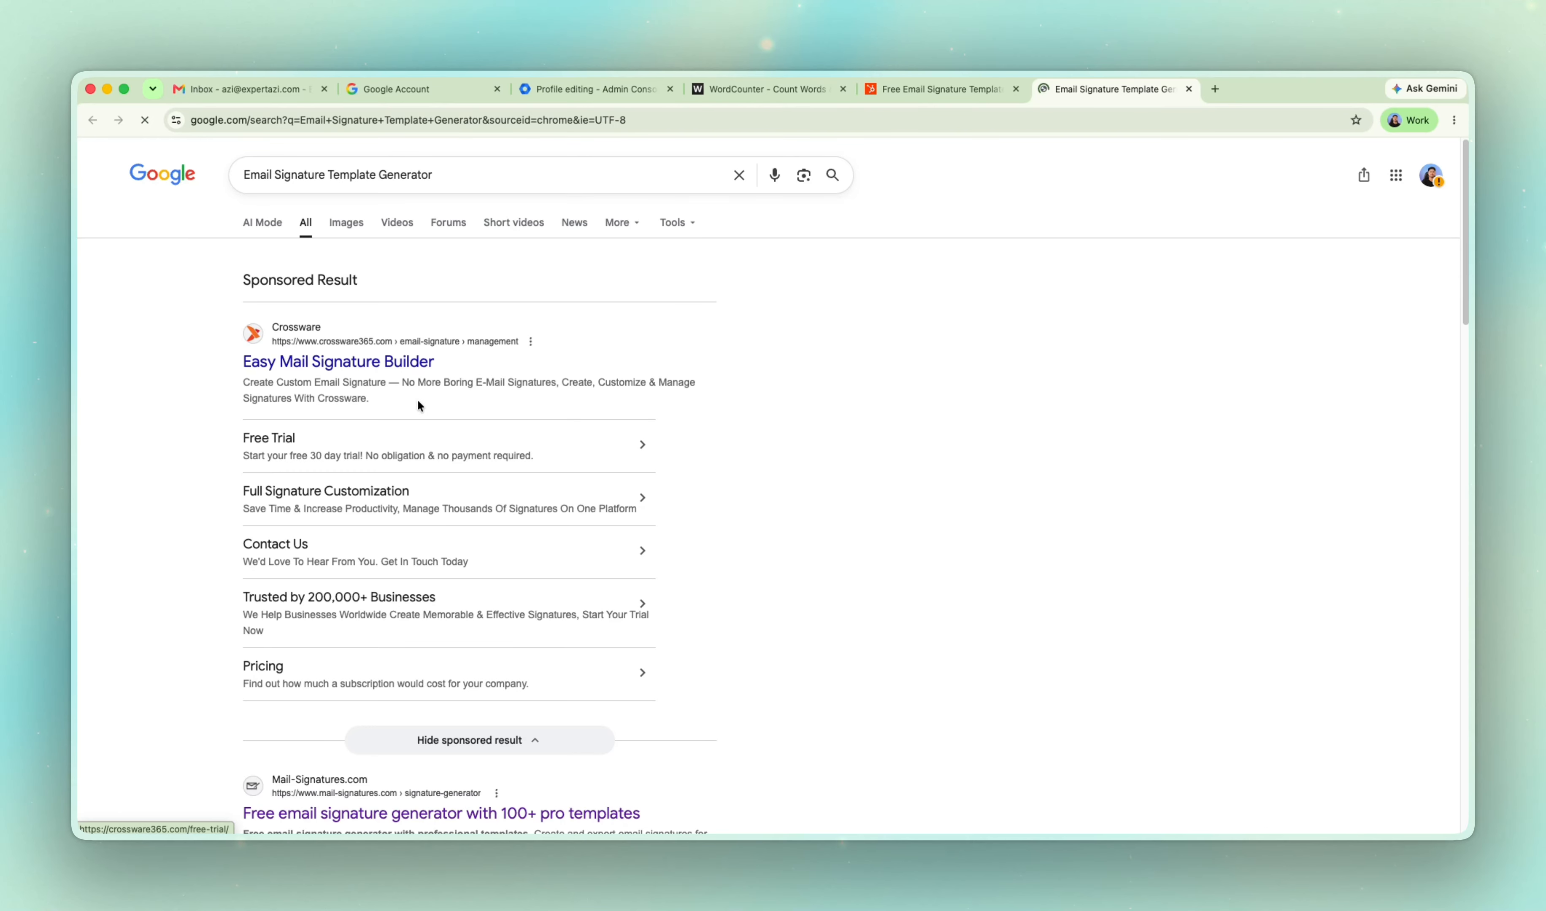
pyautogui.scroll(-5, 485, 494)
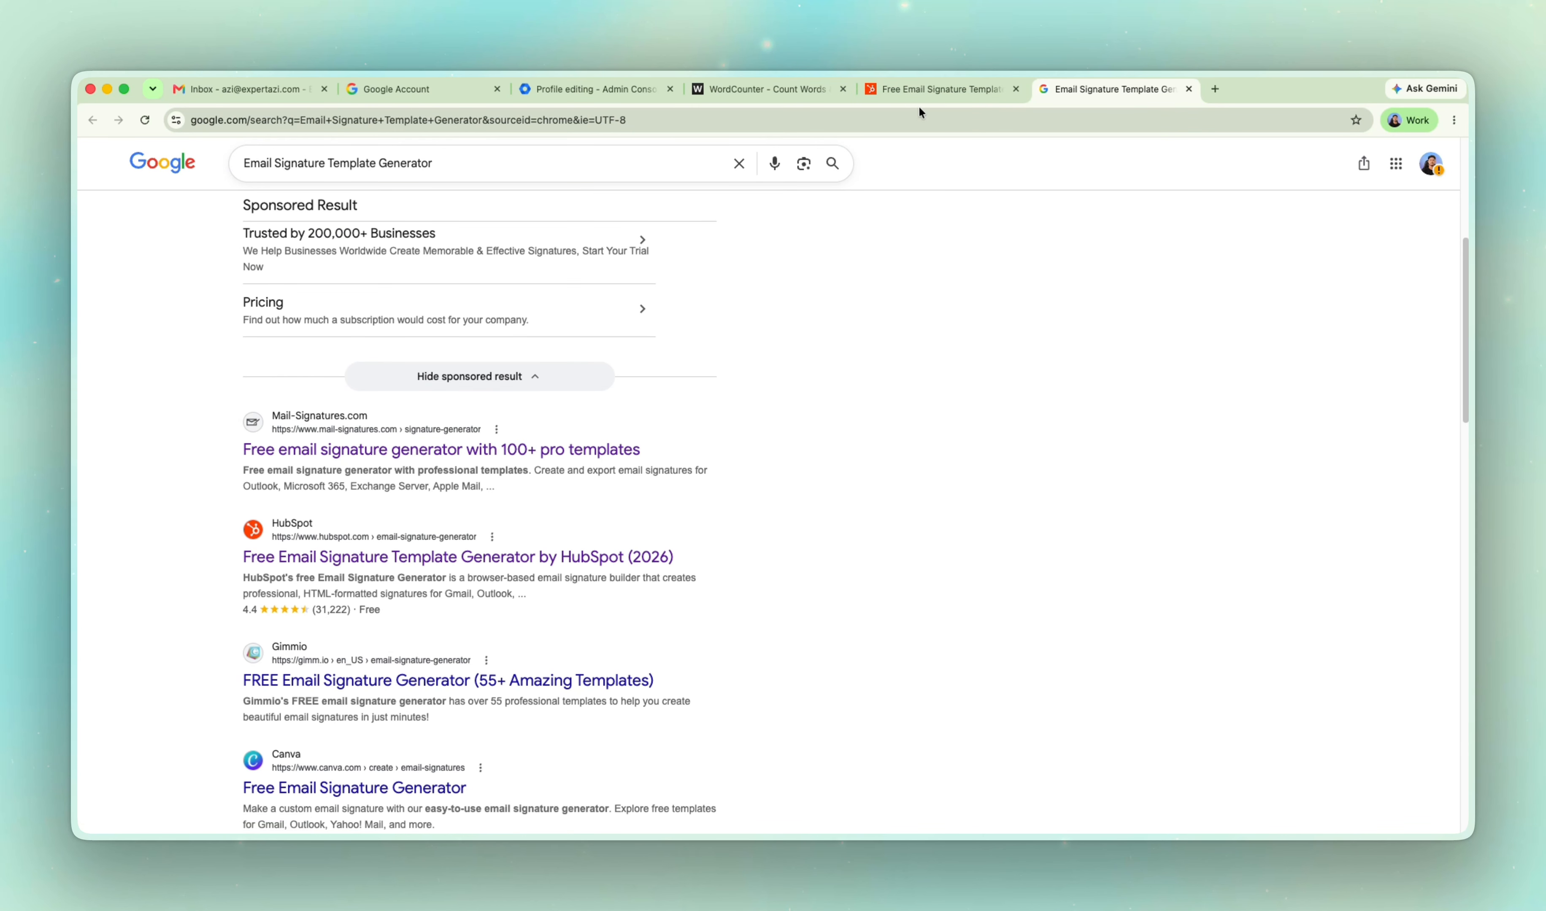
pyautogui.click(922, 91)
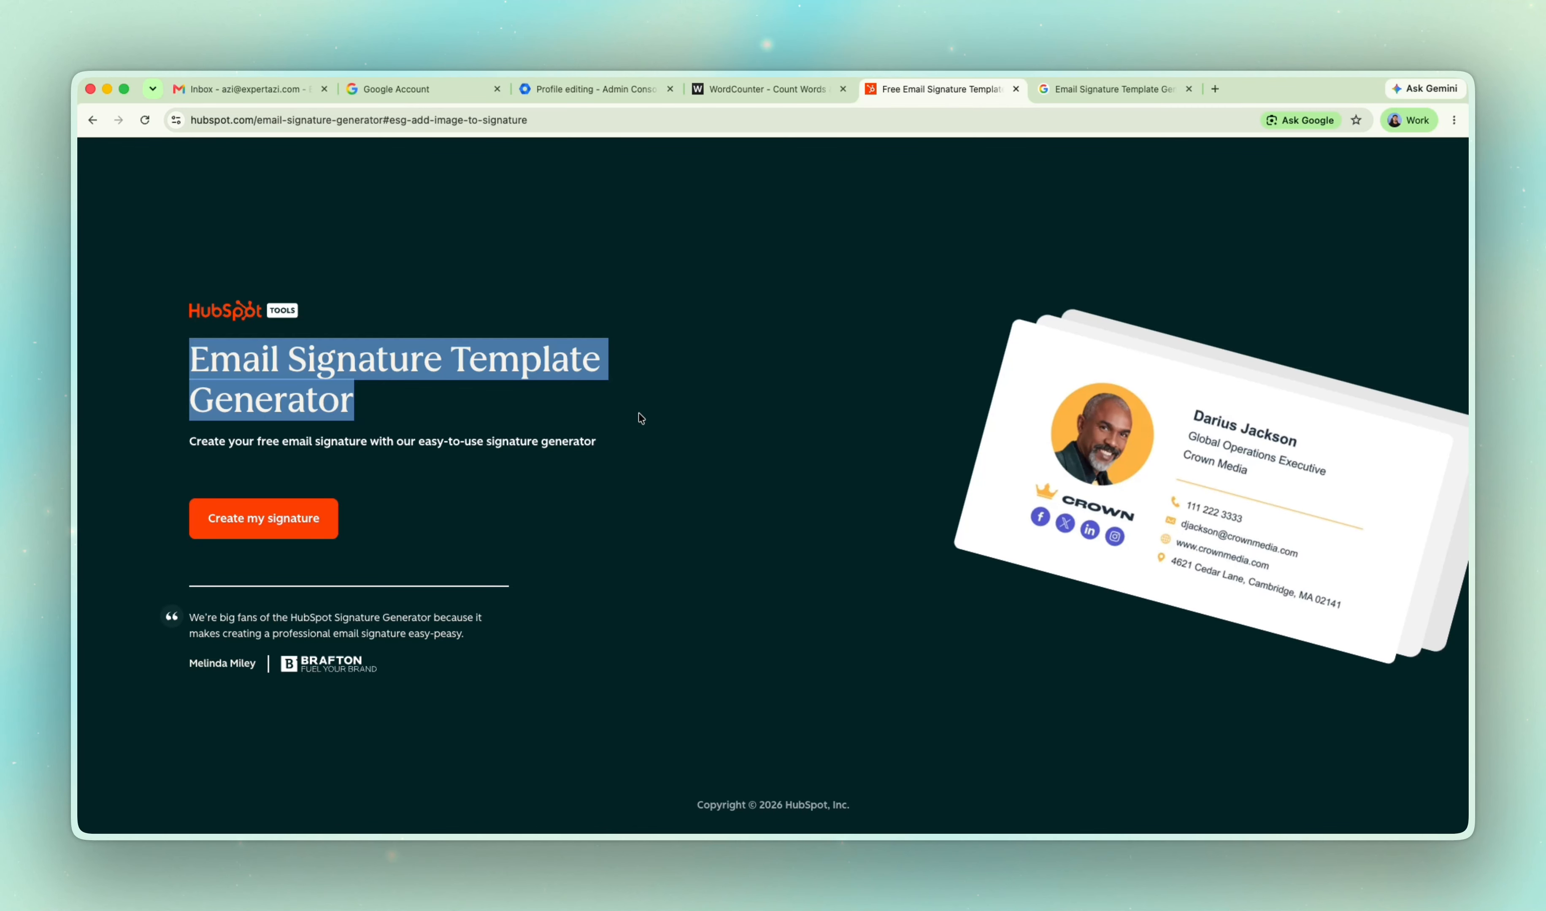
# Start creating a signature and review the personal details, contact fields and social links in the editor.
pyautogui.click(434, 451)
pyautogui.click(272, 517)
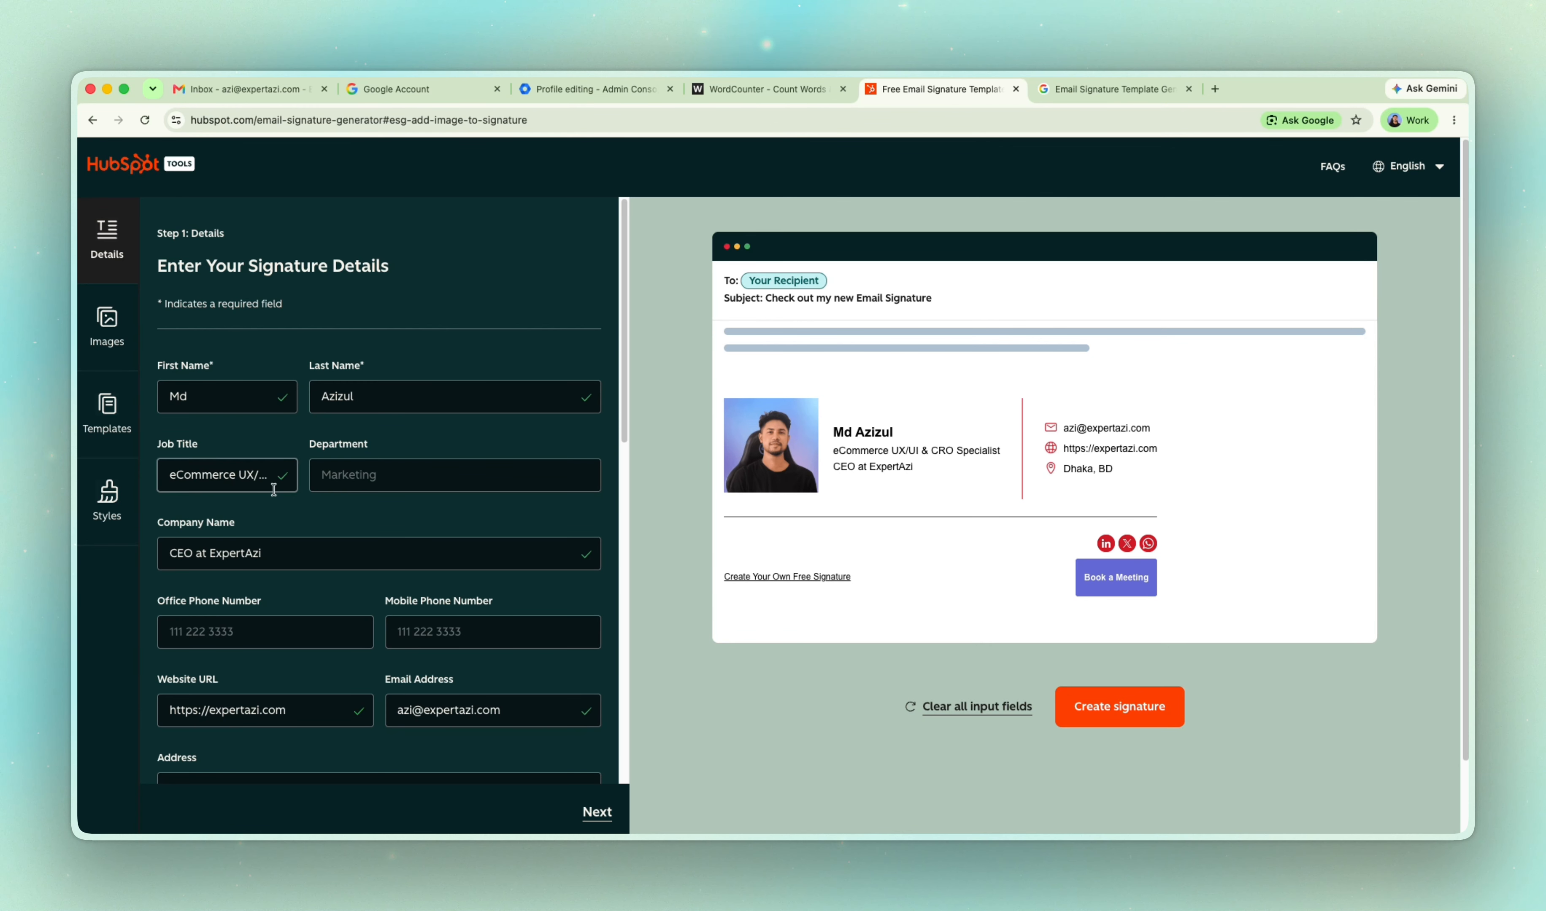
pyautogui.scroll(-3, 369, 379)
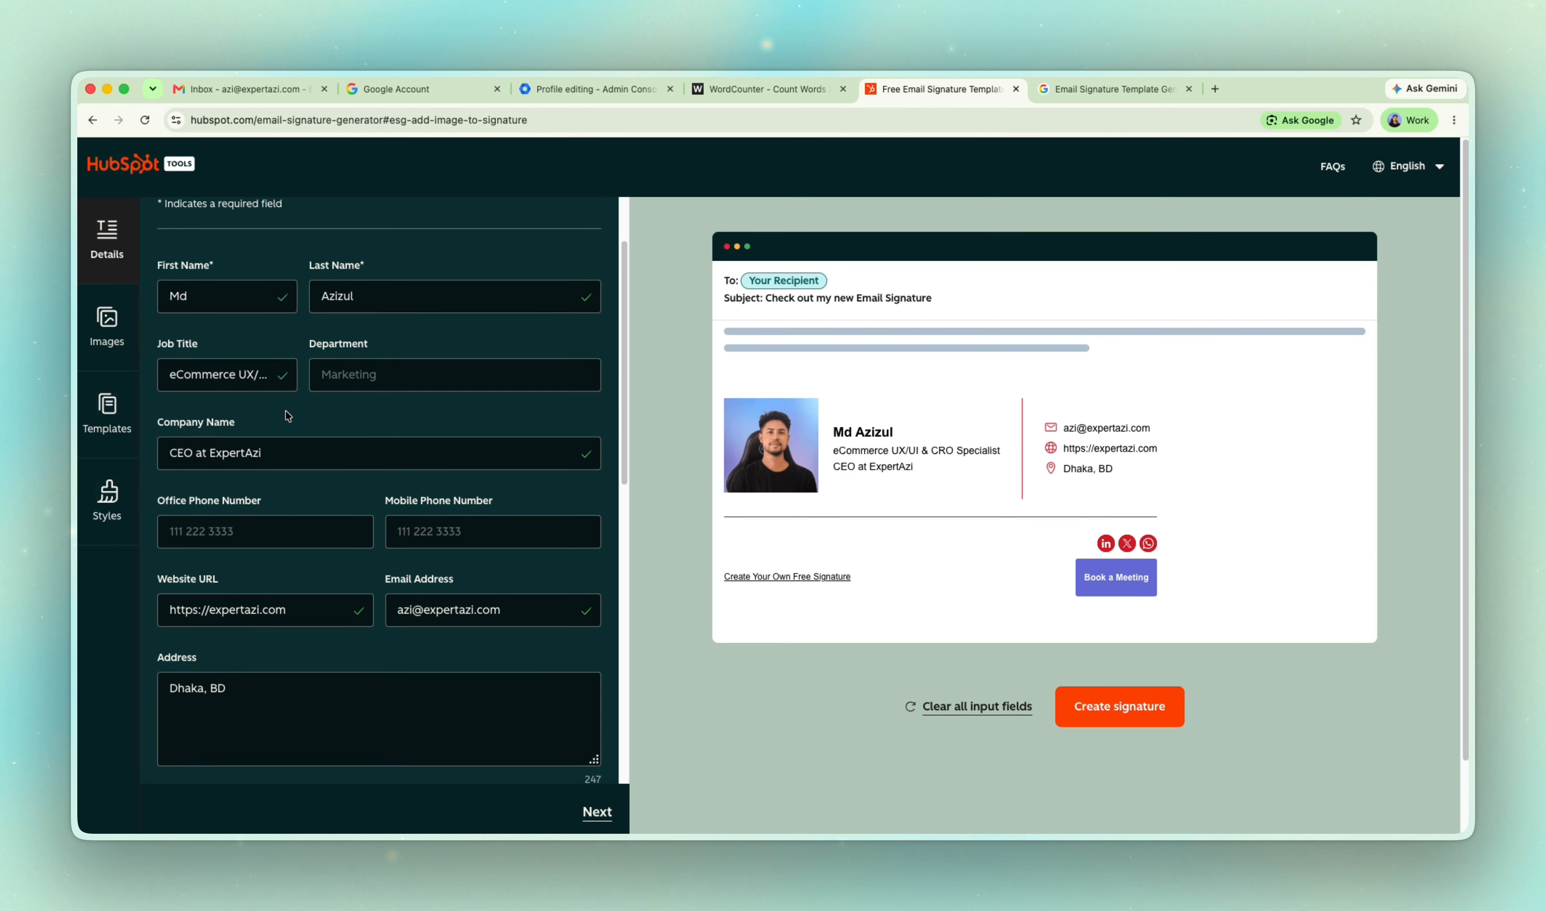
pyautogui.scroll(-2, 286, 405)
pyautogui.scroll(-5, 289, 401)
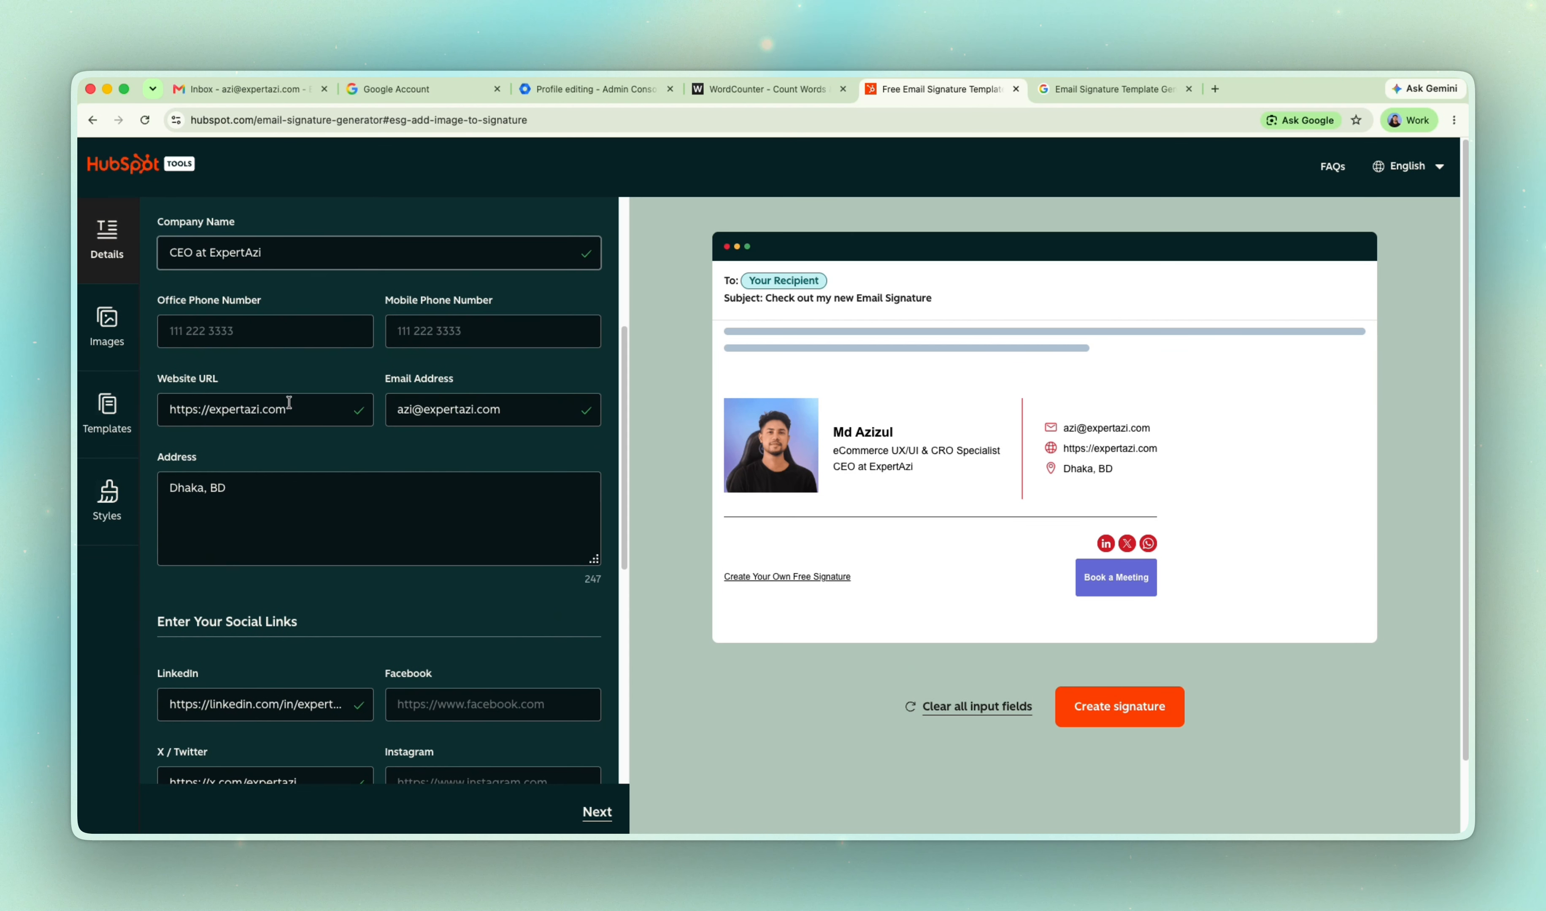
pyautogui.scroll(-10, 289, 401)
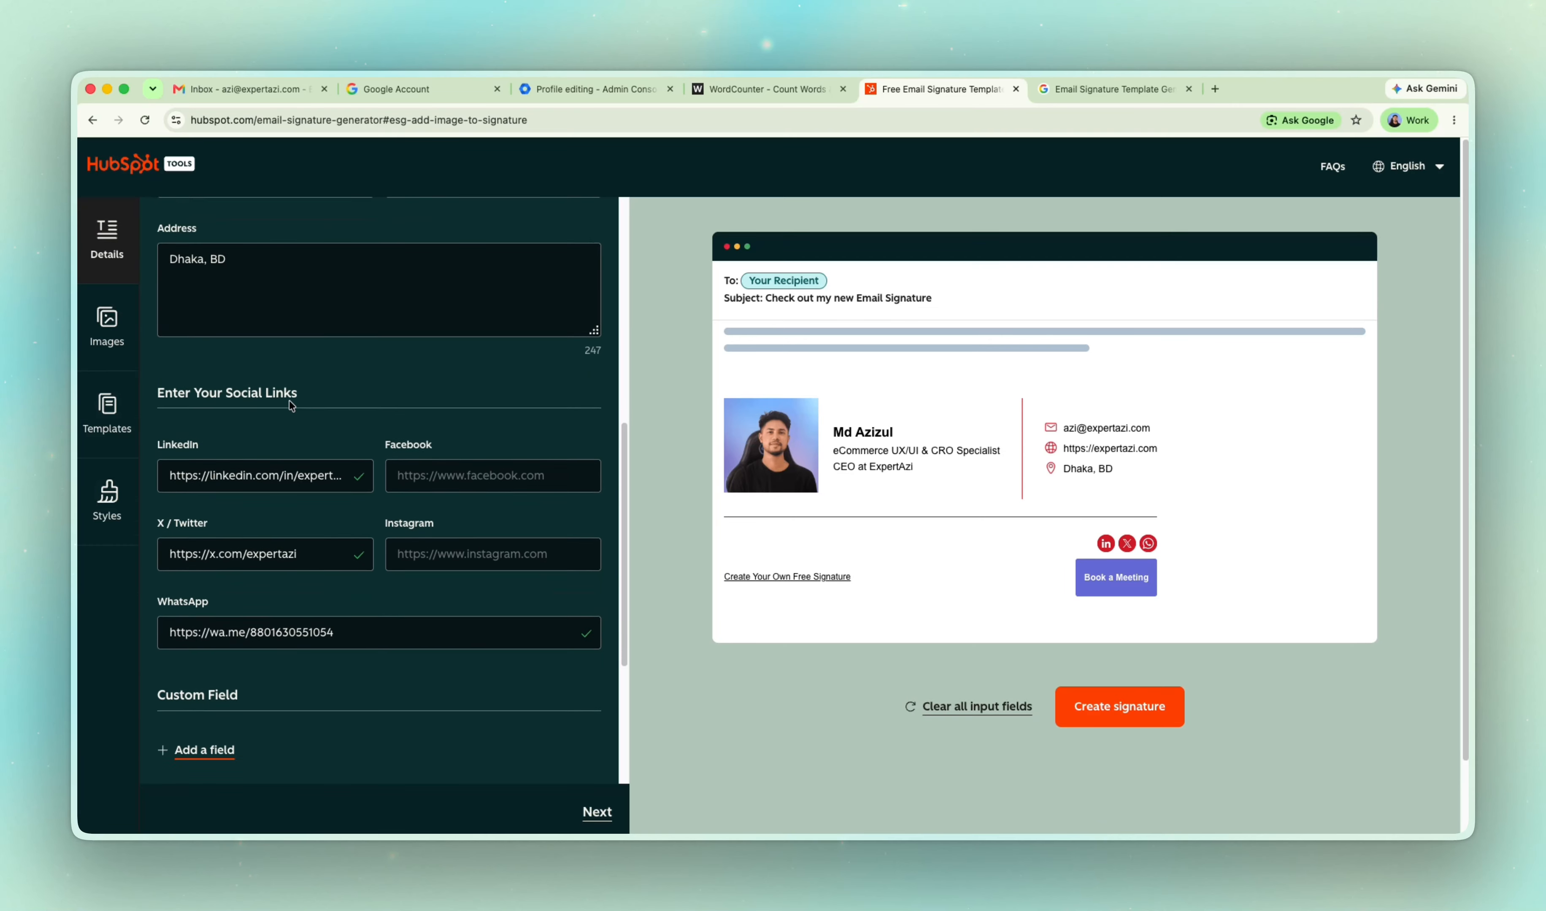
pyautogui.scroll(10, 289, 401)
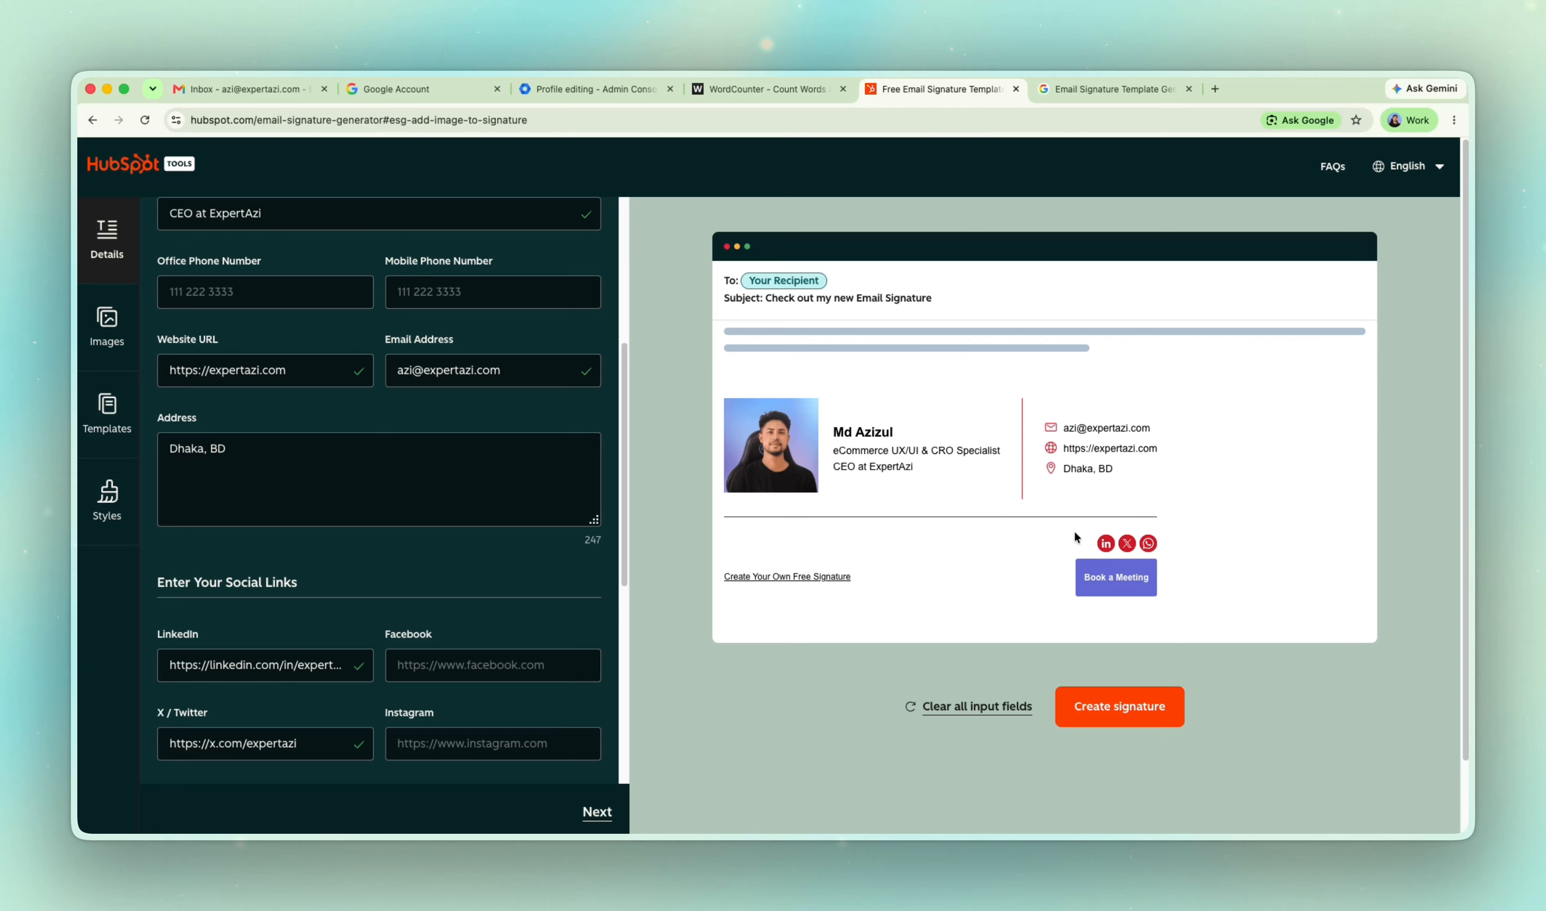
# Clear the Profile Picture URL in the signature's image settings.
pyautogui.click(130, 317)
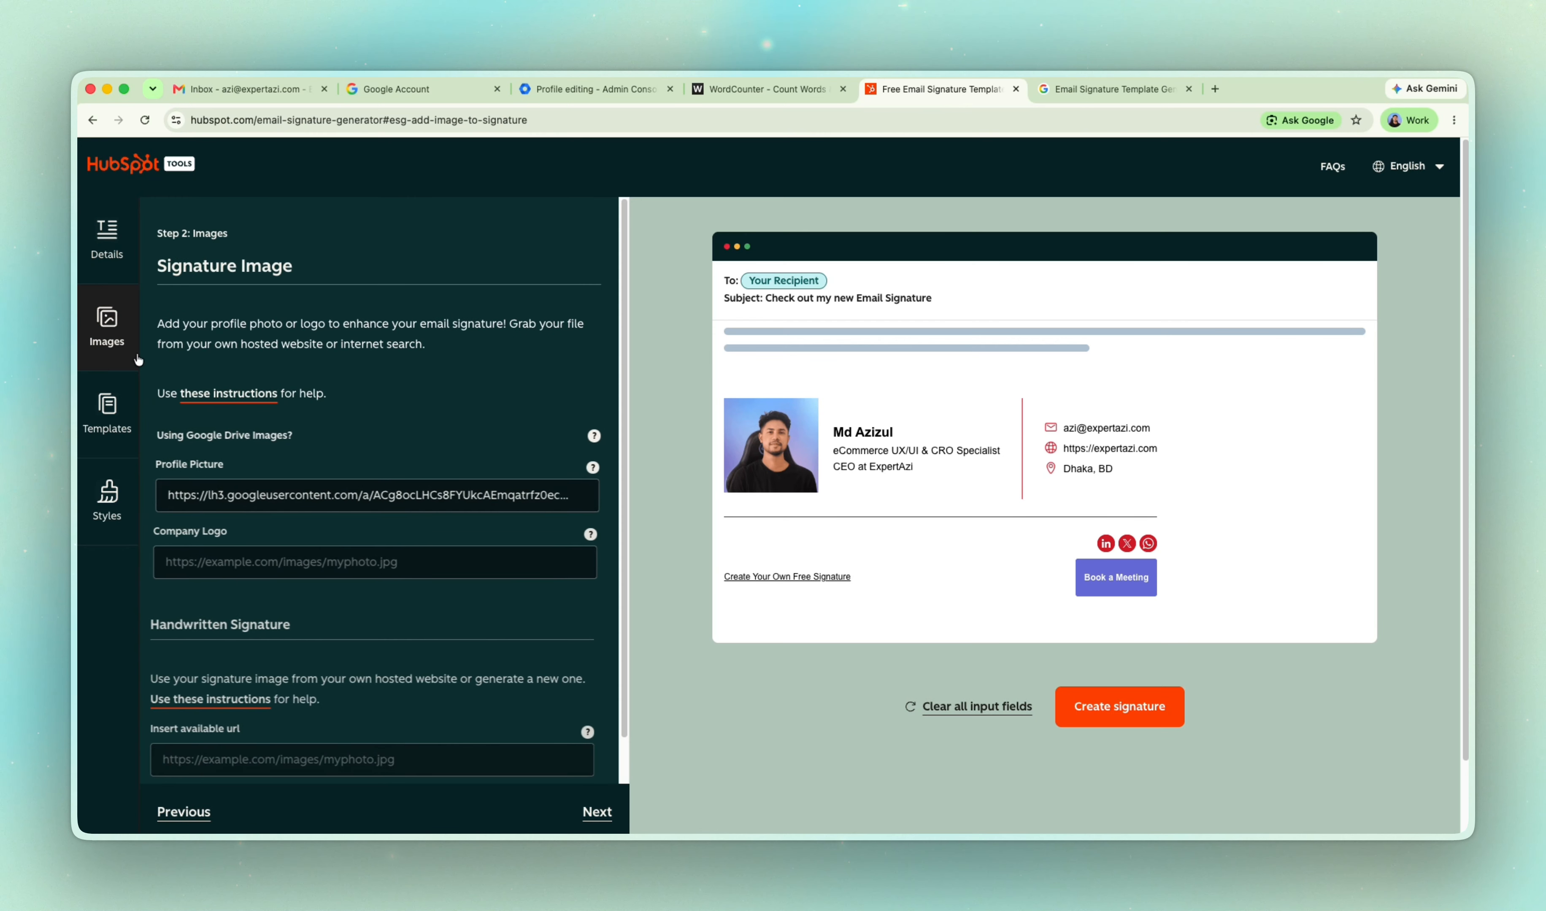
pyautogui.tripleClick(326, 497)
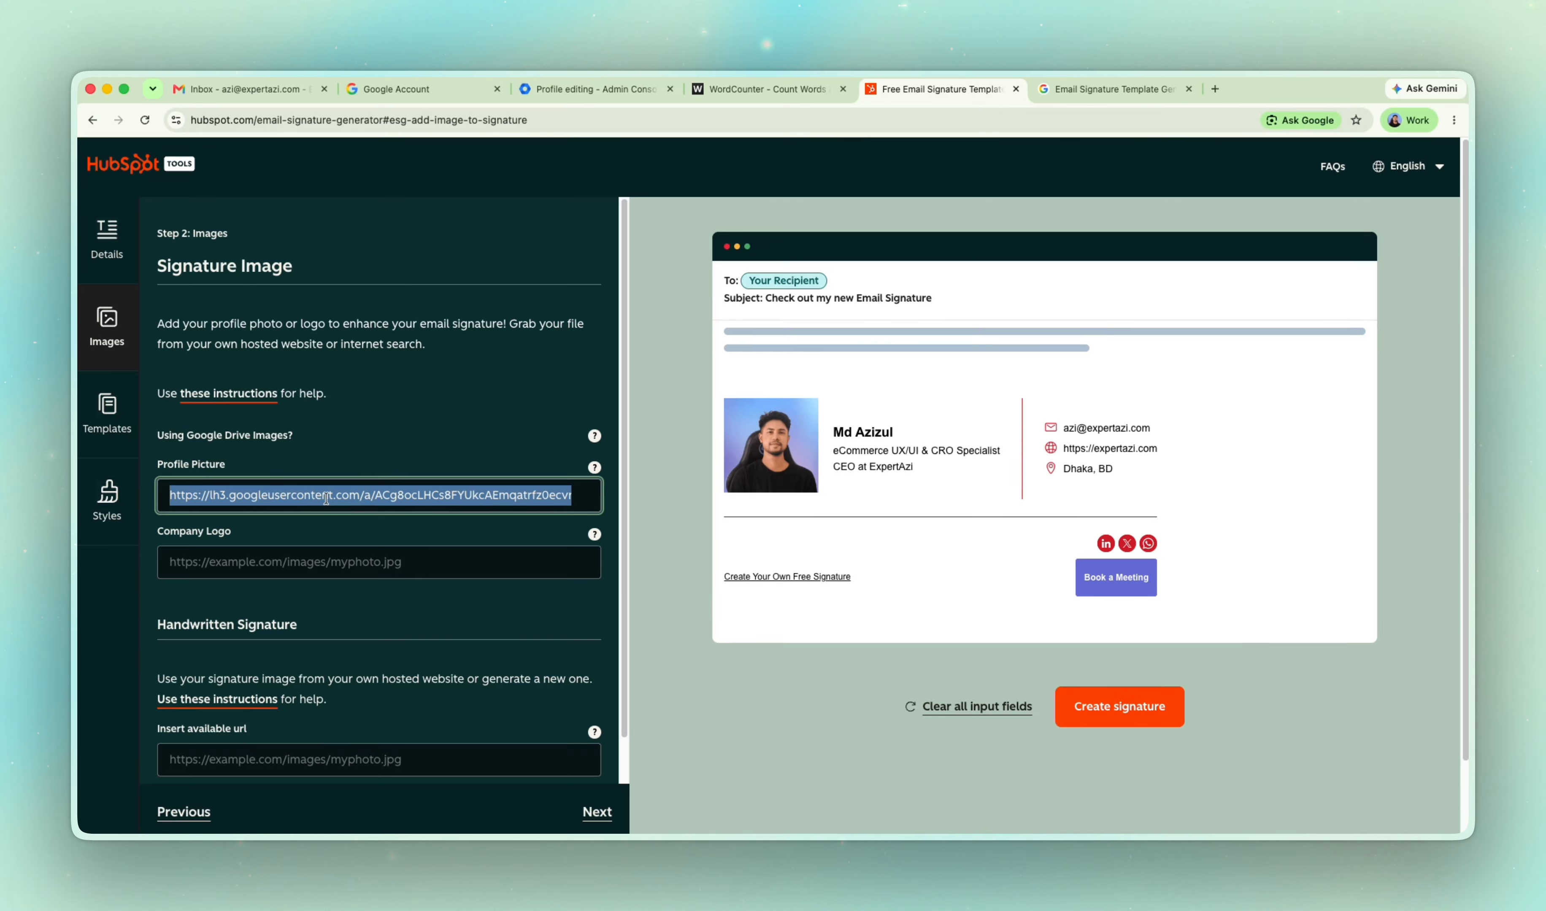
pyautogui.press('BackSpace')
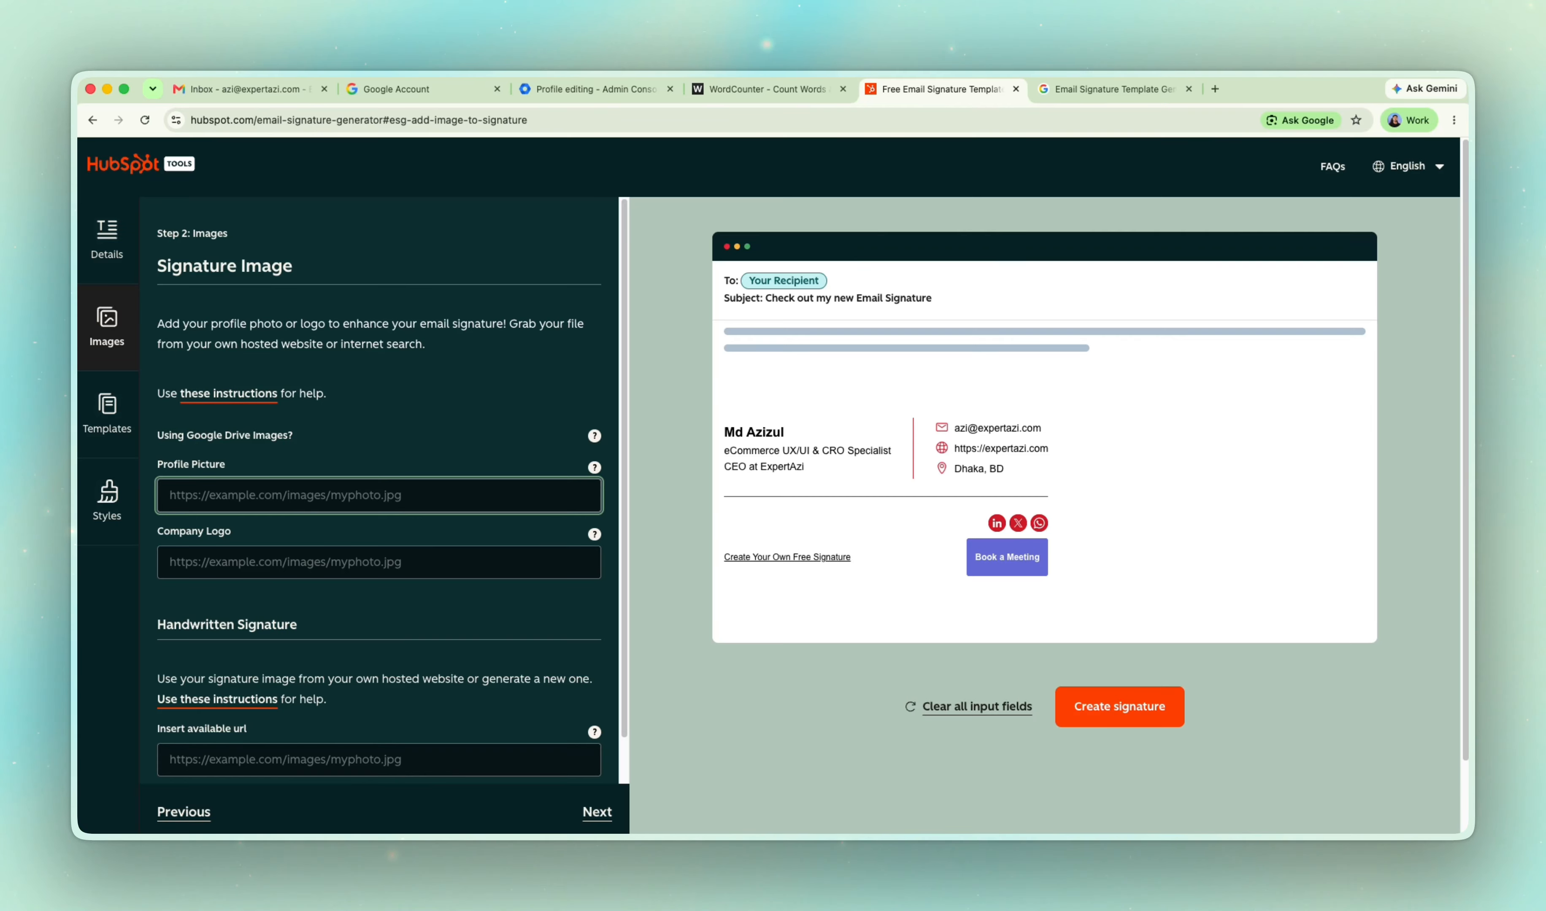
# Switch to Gmail, discard the open new message and go to the Google Account management page.
pyautogui.click(228, 89)
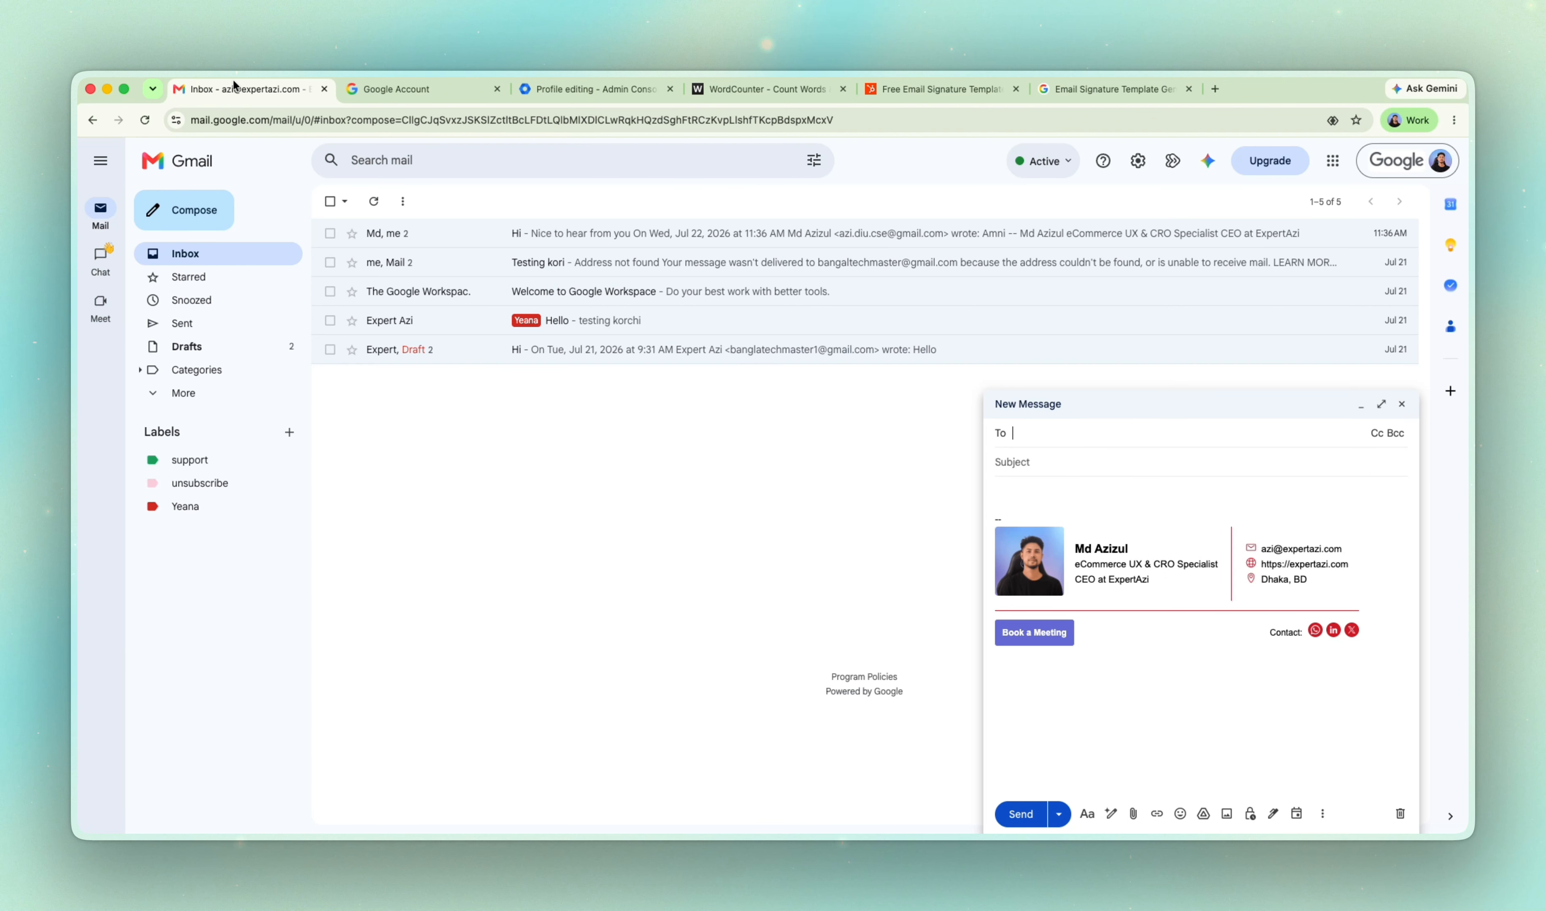
pyautogui.click(1400, 811)
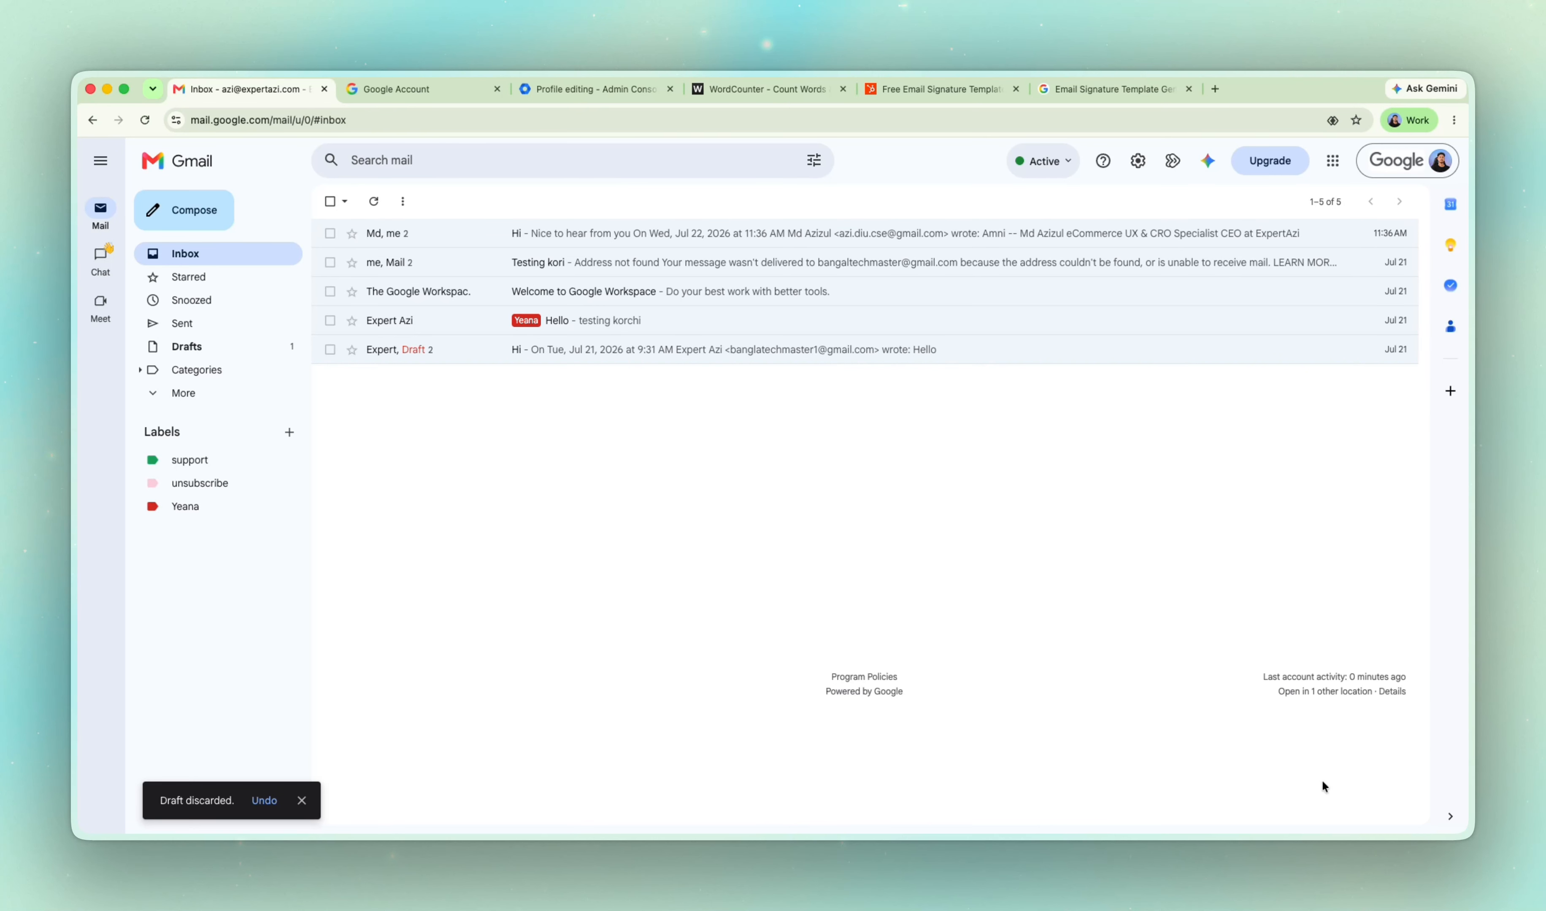
pyautogui.click(1440, 162)
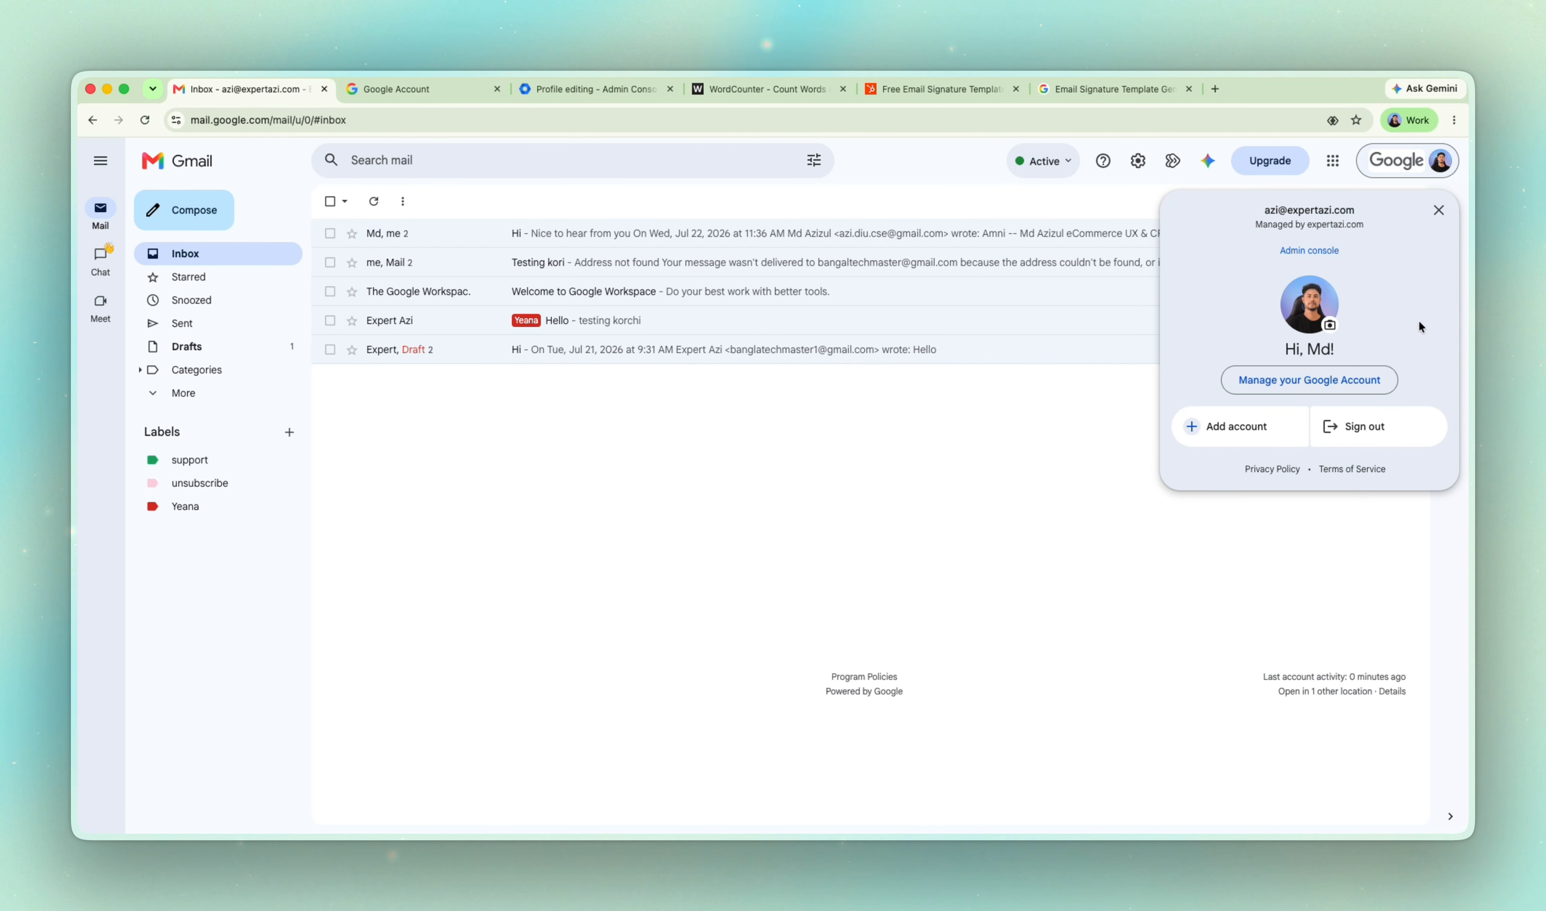
pyautogui.click(1302, 382)
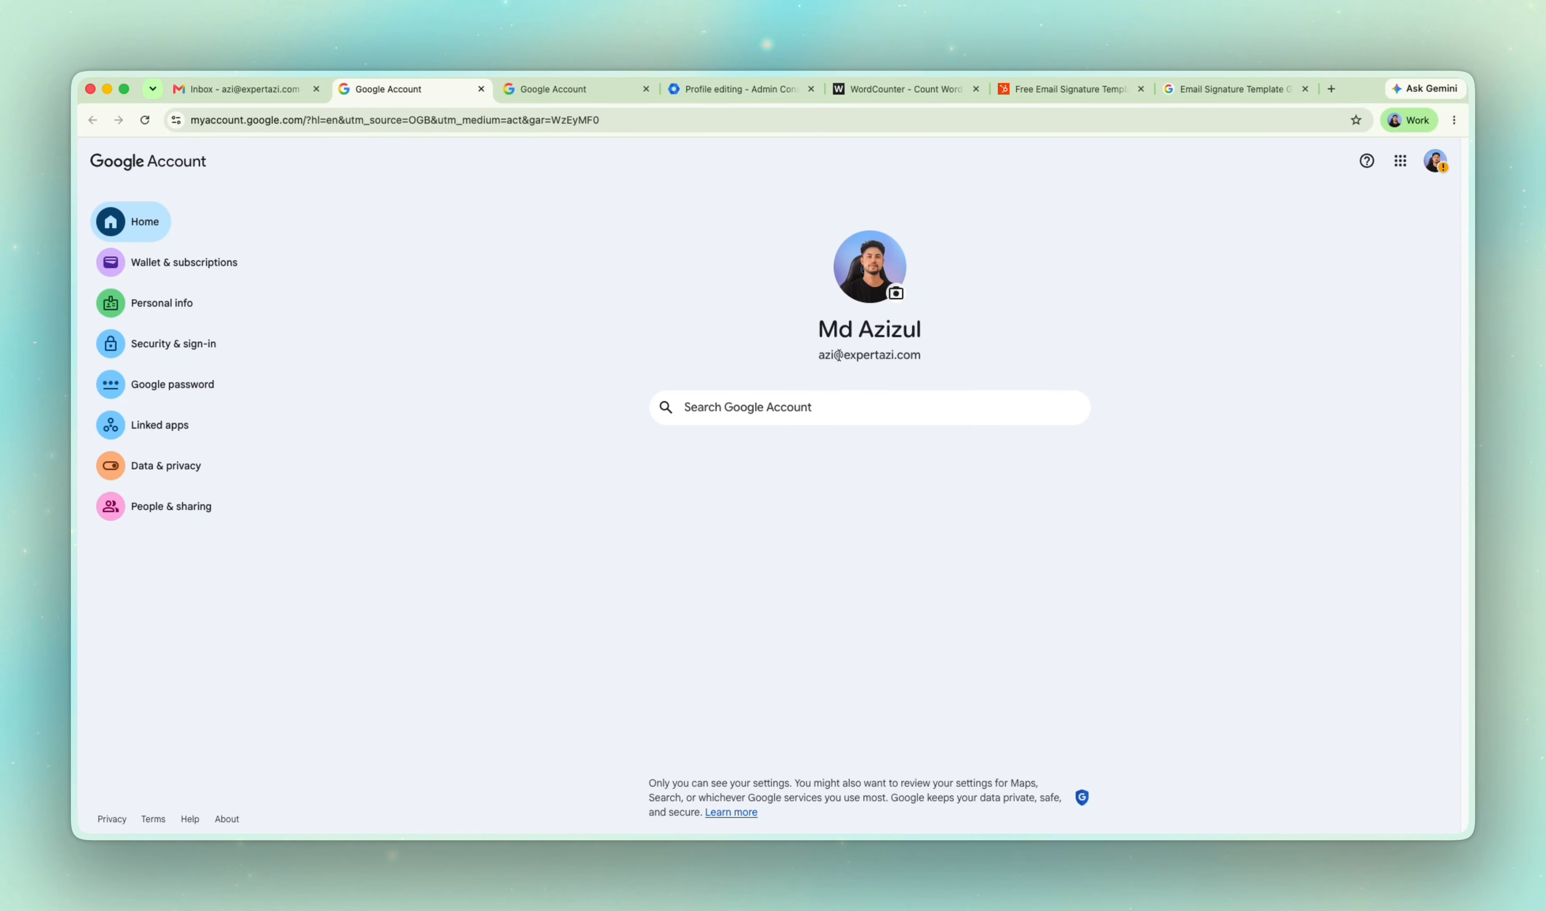
# Copy the image address of the Google Account profile photo and open it in a new browser tab.
pyautogui.rightClick(870, 261)
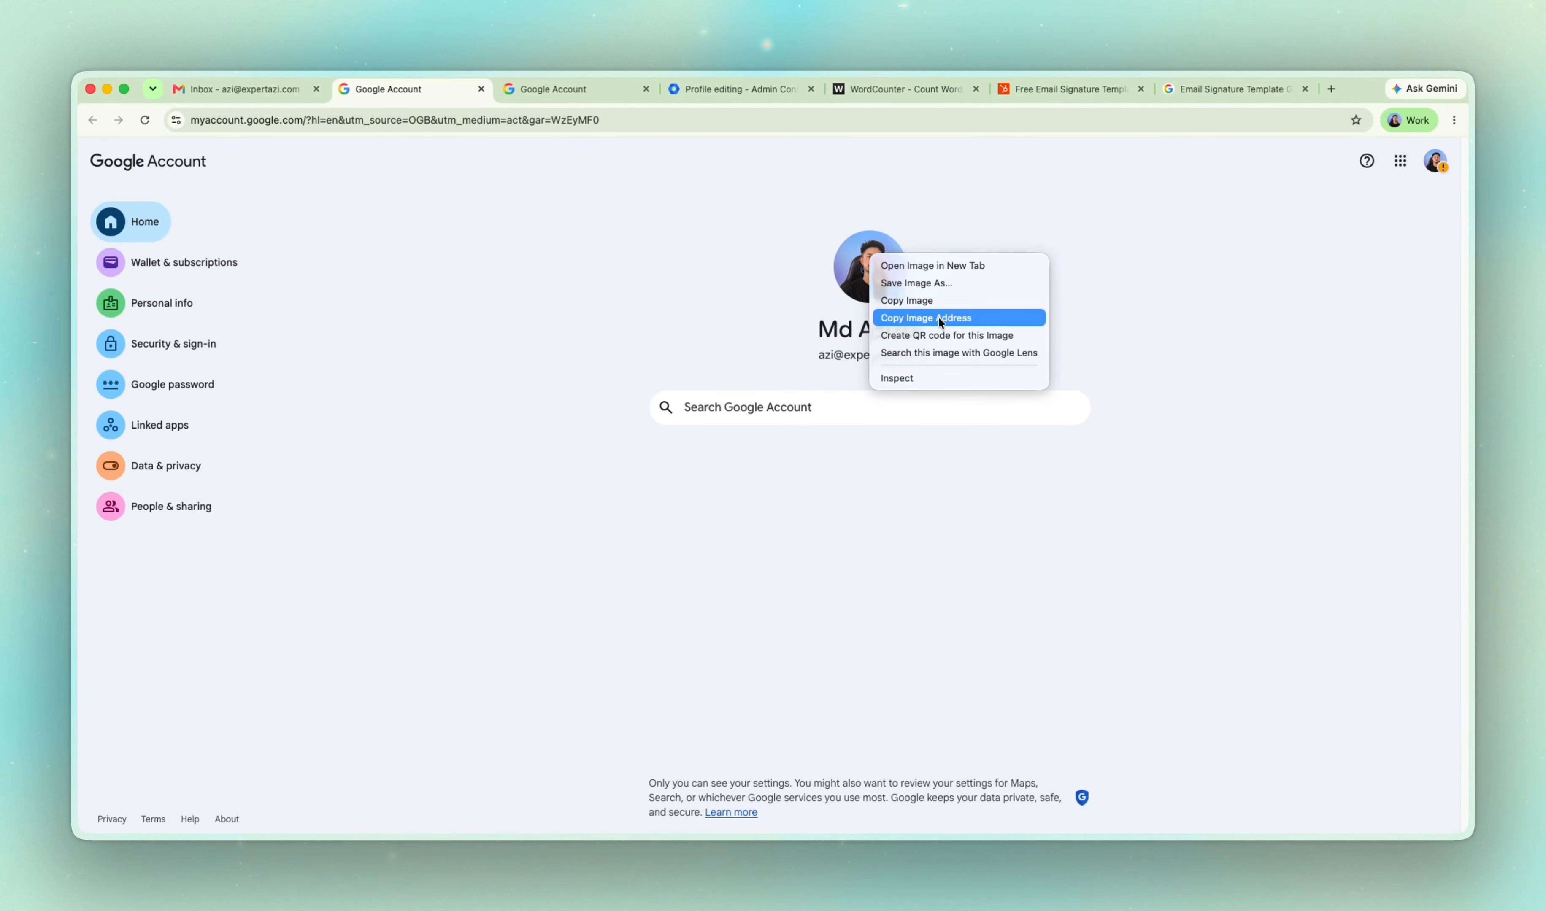
pyautogui.click(966, 318)
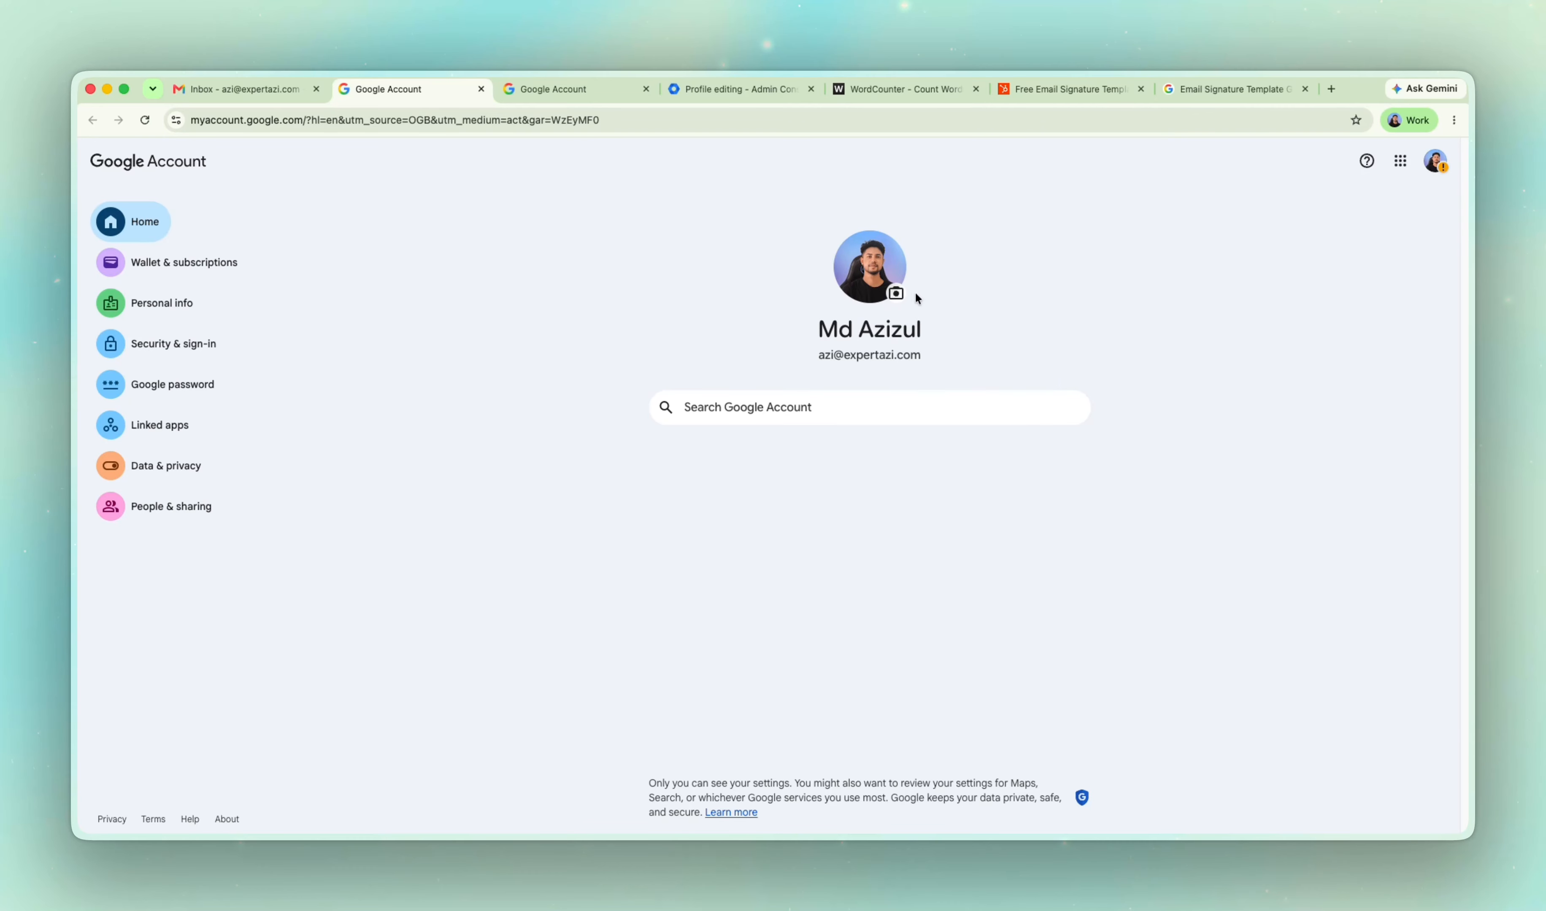
pyautogui.click(1331, 90)
pyautogui.write('https://lh3.googleusercontent.com/a/ACg8ocIZJgchNOCAdwBw7rbZ1uh8P0d8NpmgtJvDy8XcE3K7NTkpoJU=s100-c')
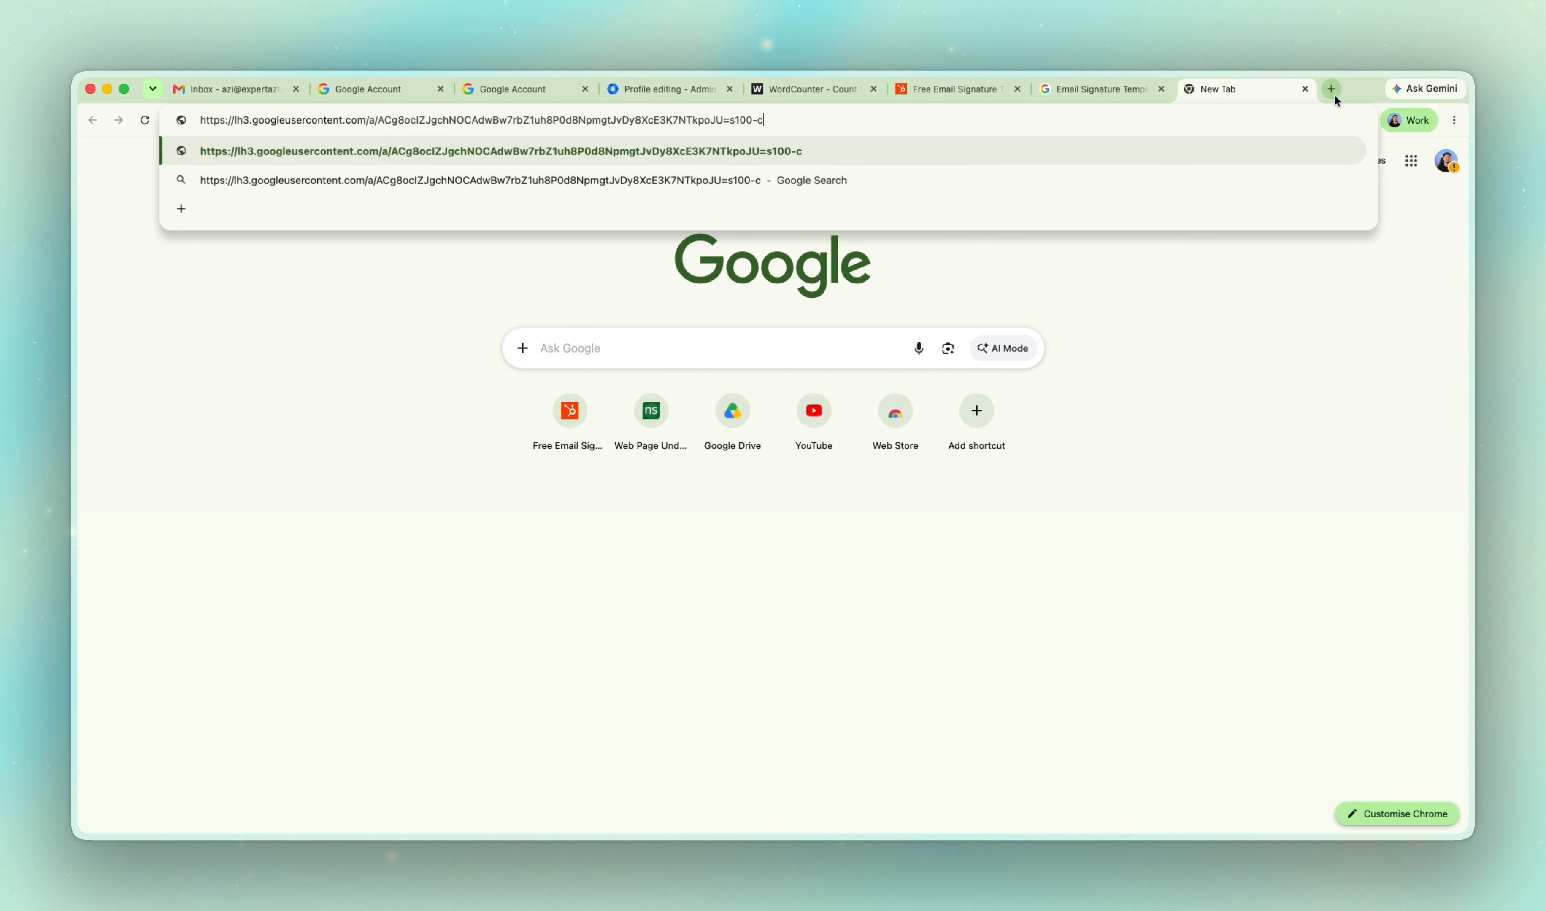
pyautogui.press('Return')
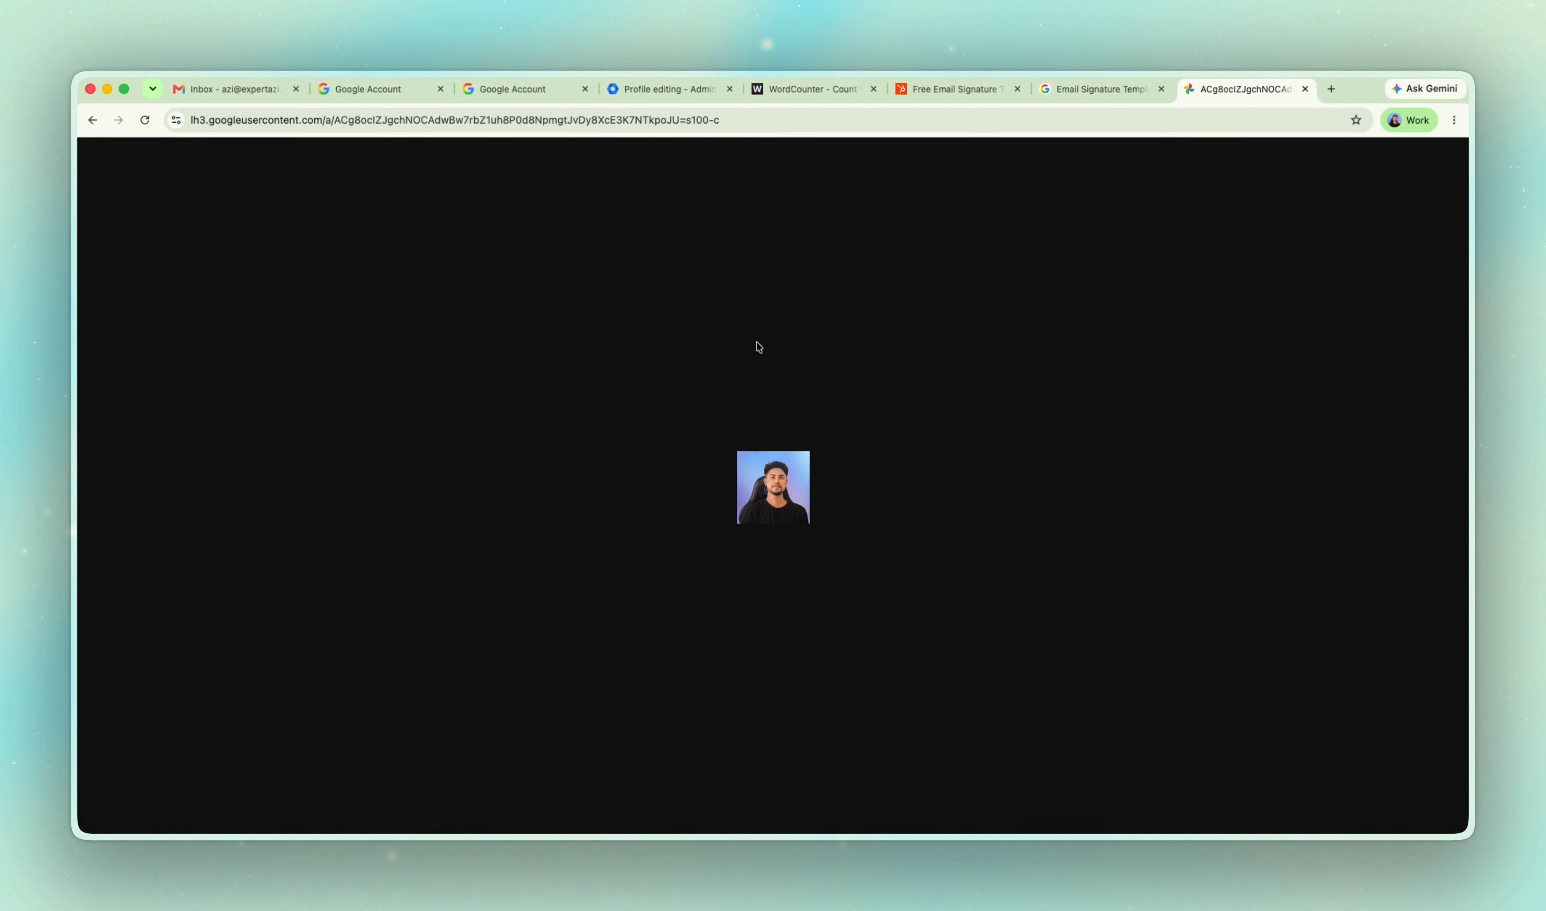
# Replace the size ending of the photo's URL with s400 and load the larger image.
pyautogui.moveTo(692, 119); pyautogui.dragTo(720, 125)
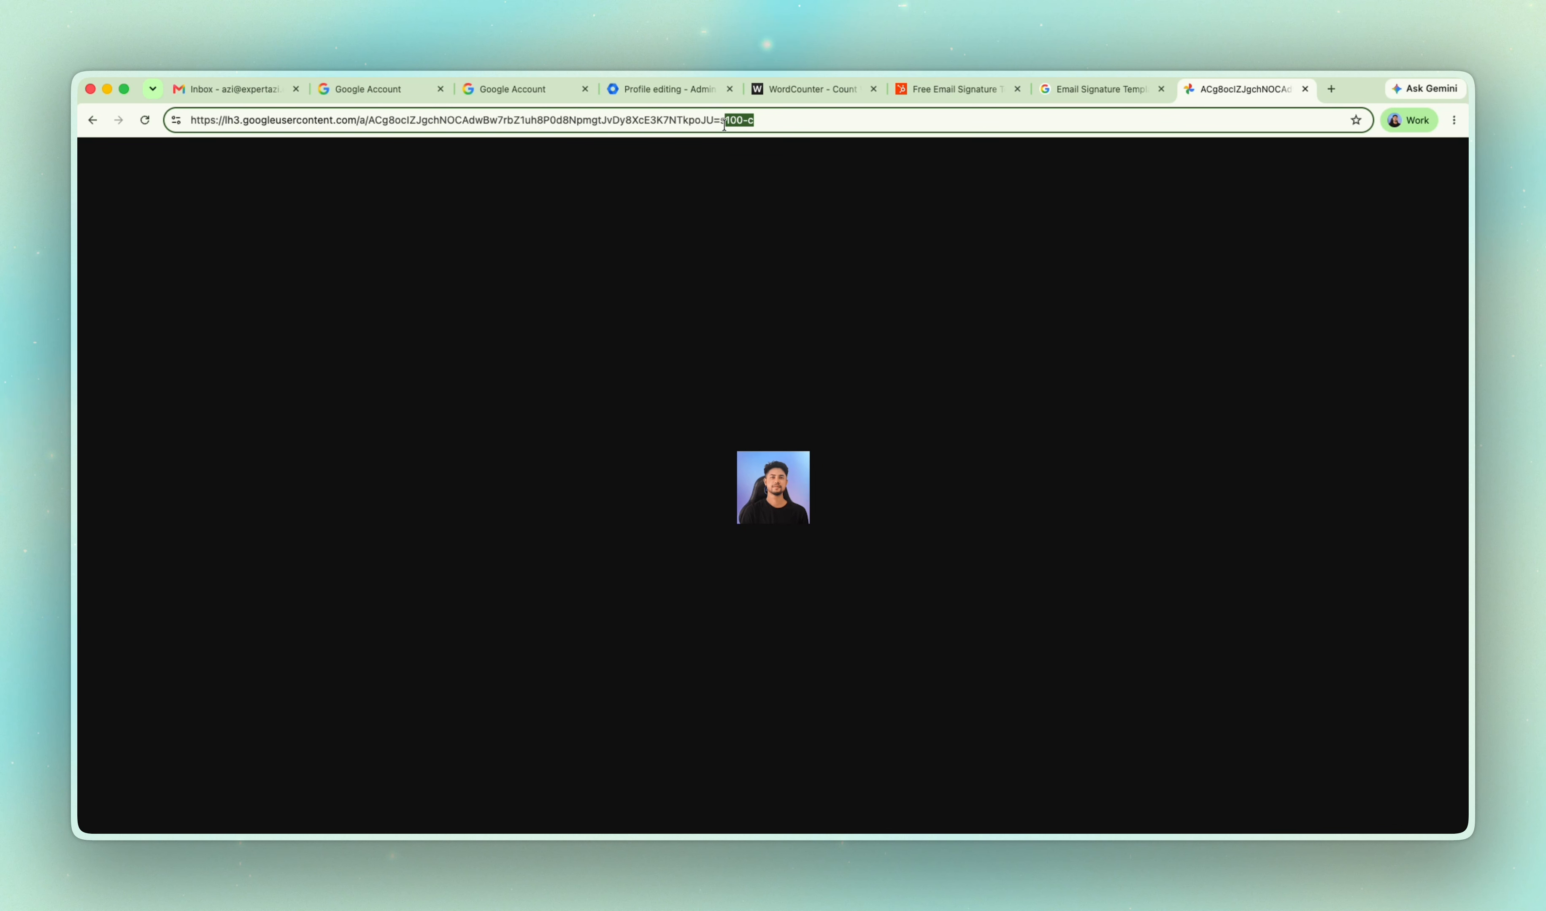
pyautogui.write('400')
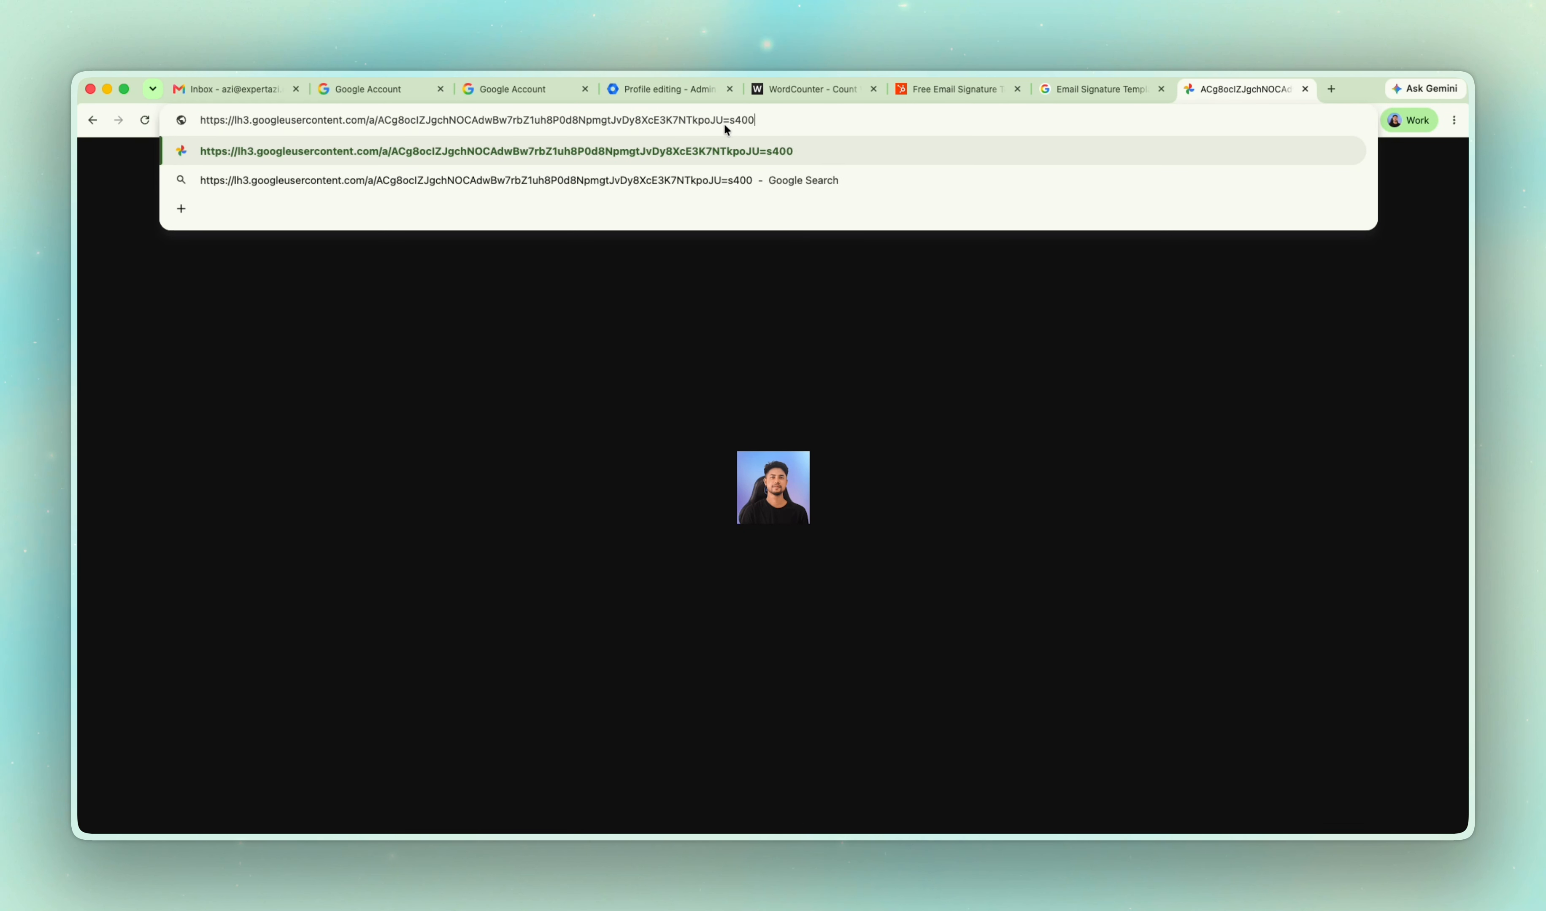
pyautogui.press('Return')
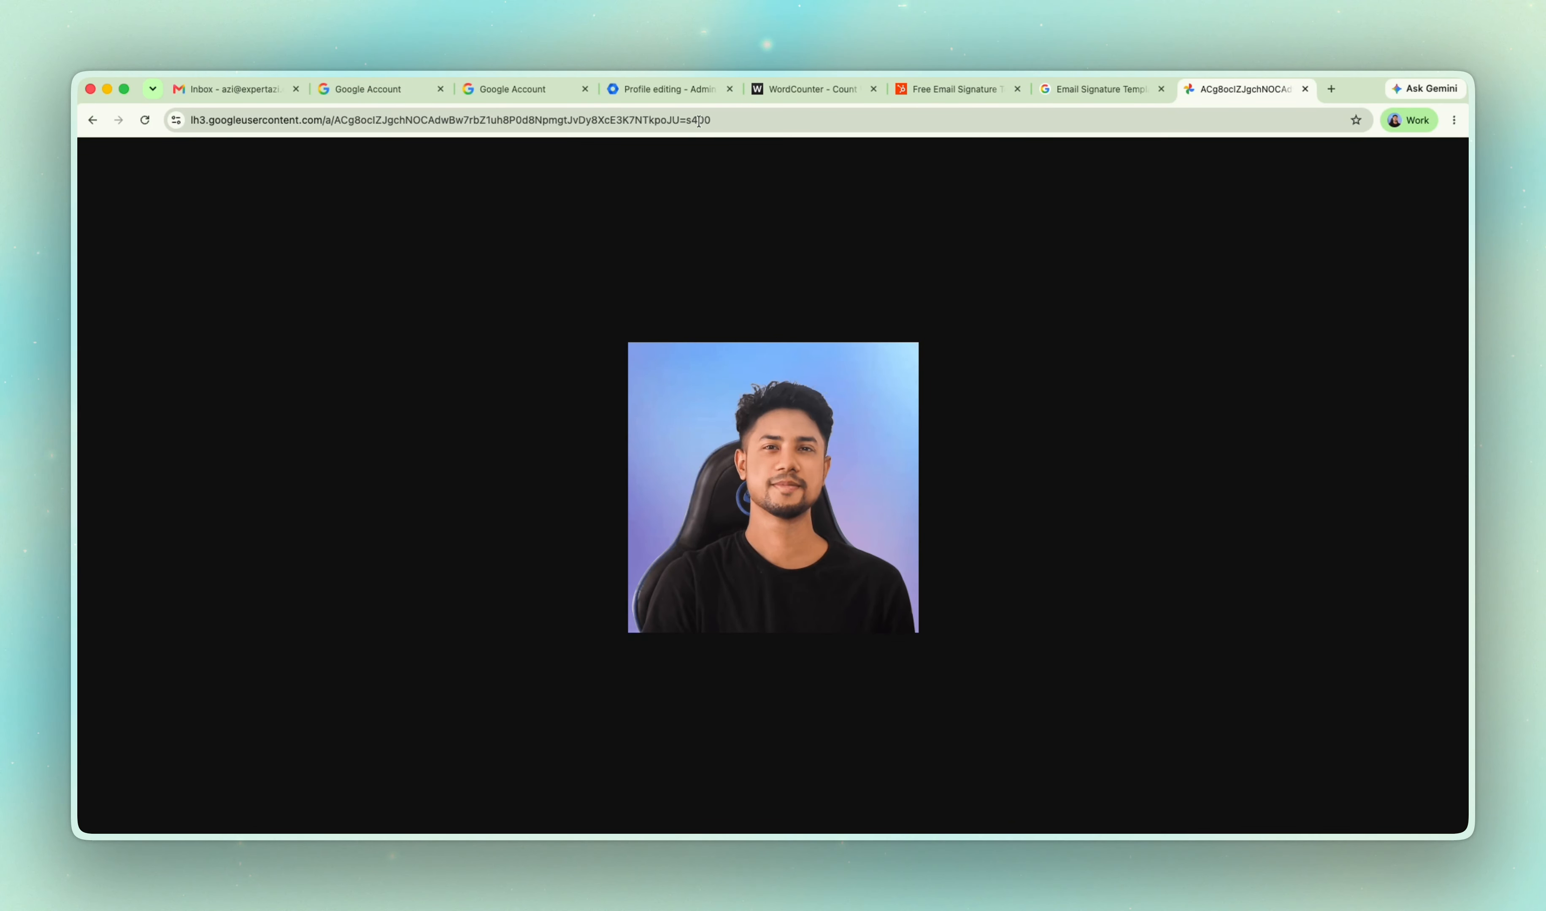
# Copy the s400 photo's URL and paste it as the Profile Picture in the HubSpot signature generator.
pyautogui.click(716, 120)
pyautogui.press('super+c')
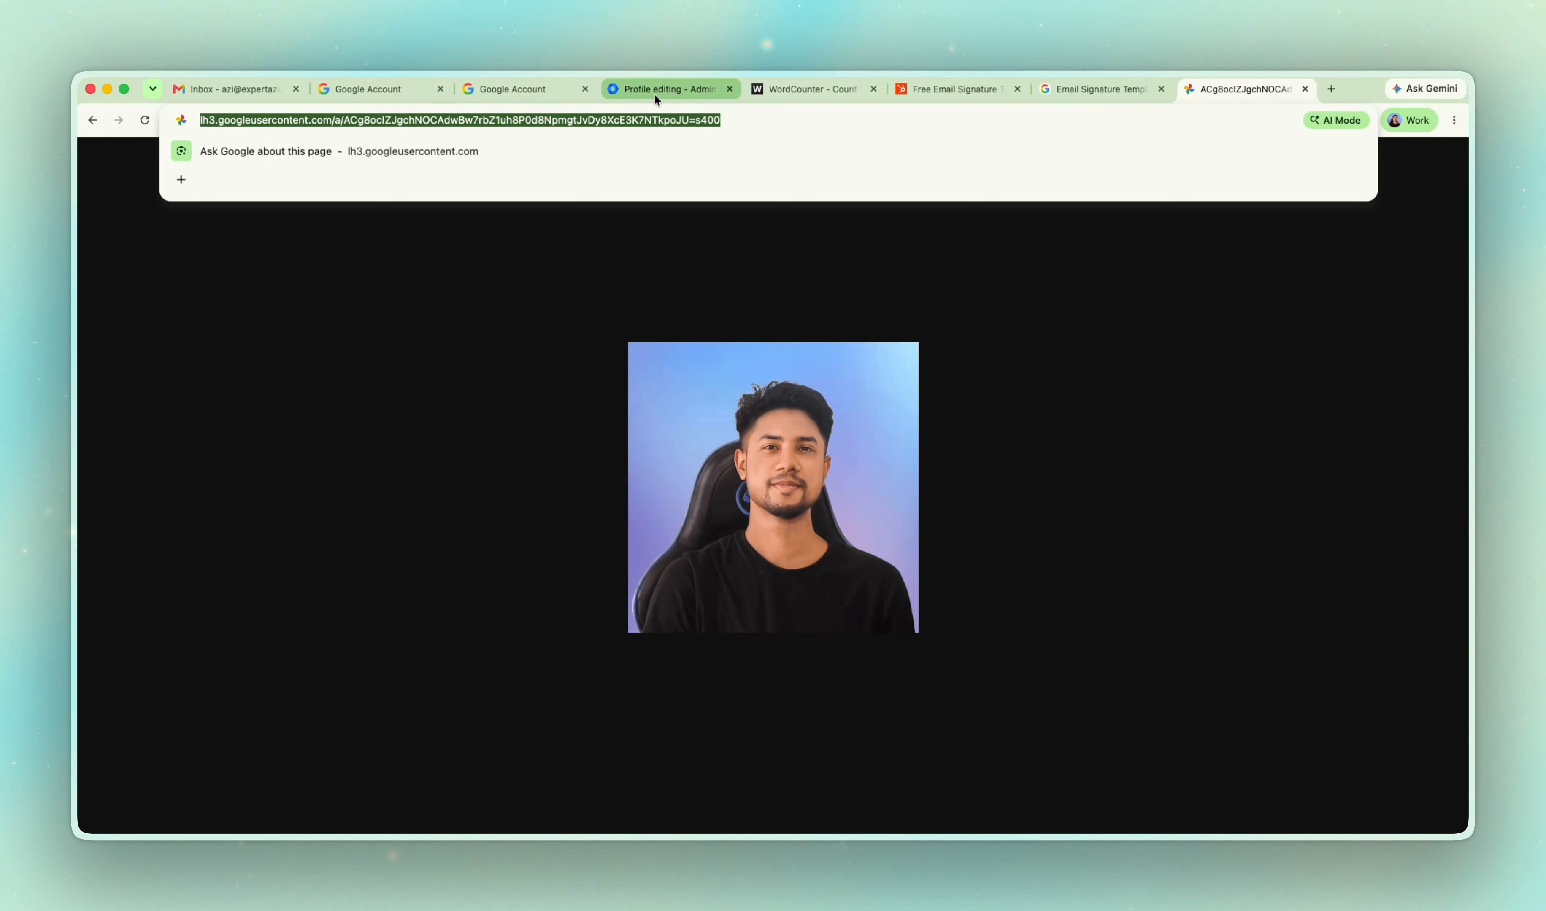
pyautogui.click(914, 87)
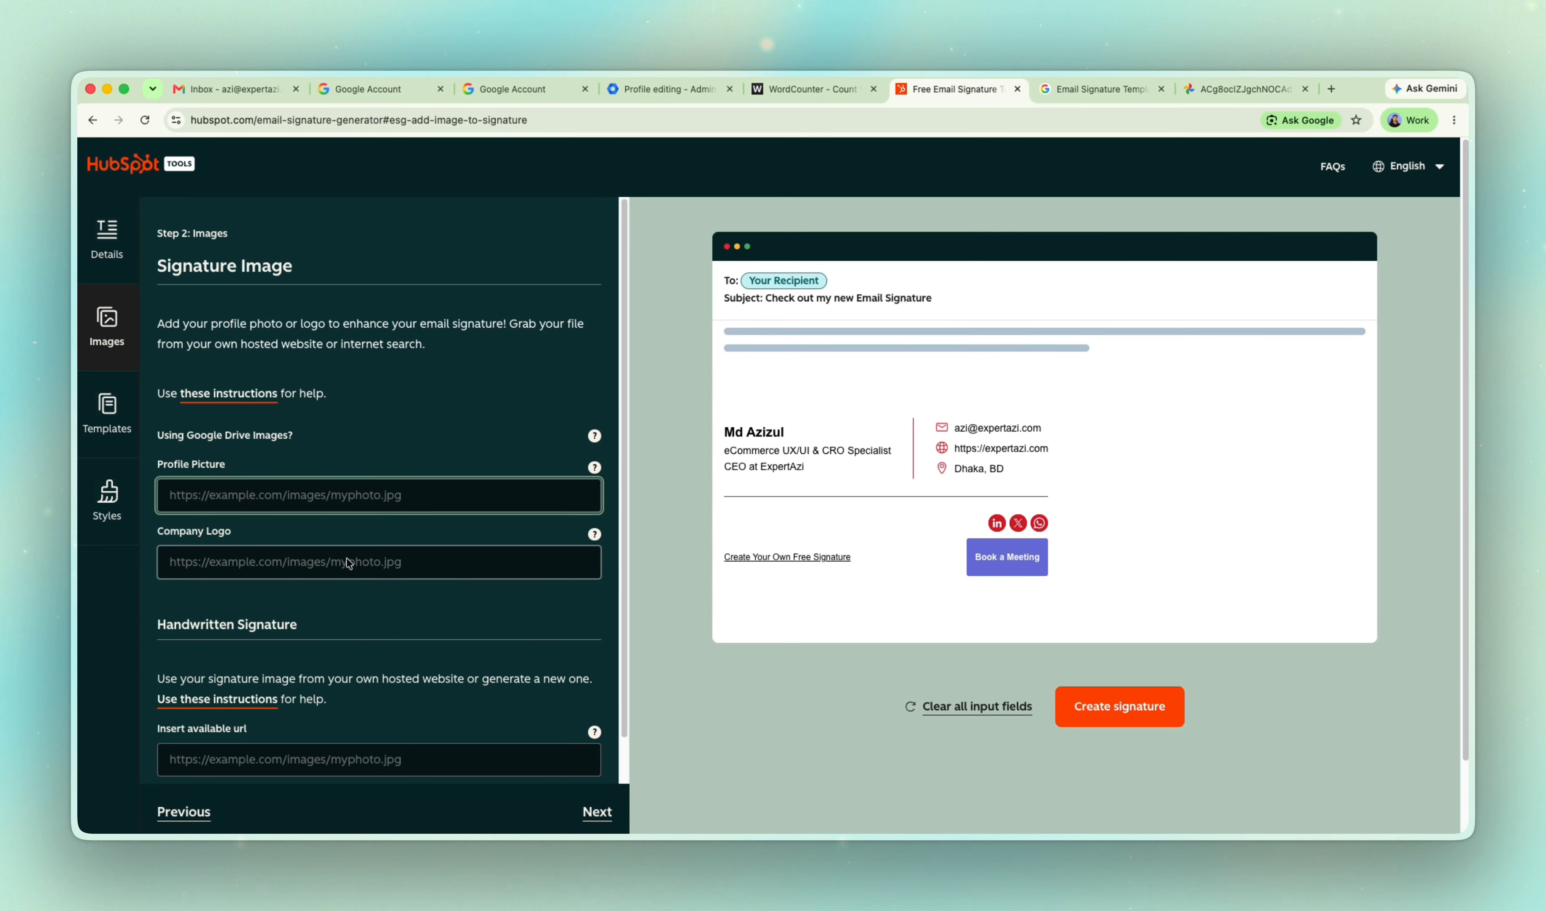
pyautogui.click(329, 506)
pyautogui.press('super+v')
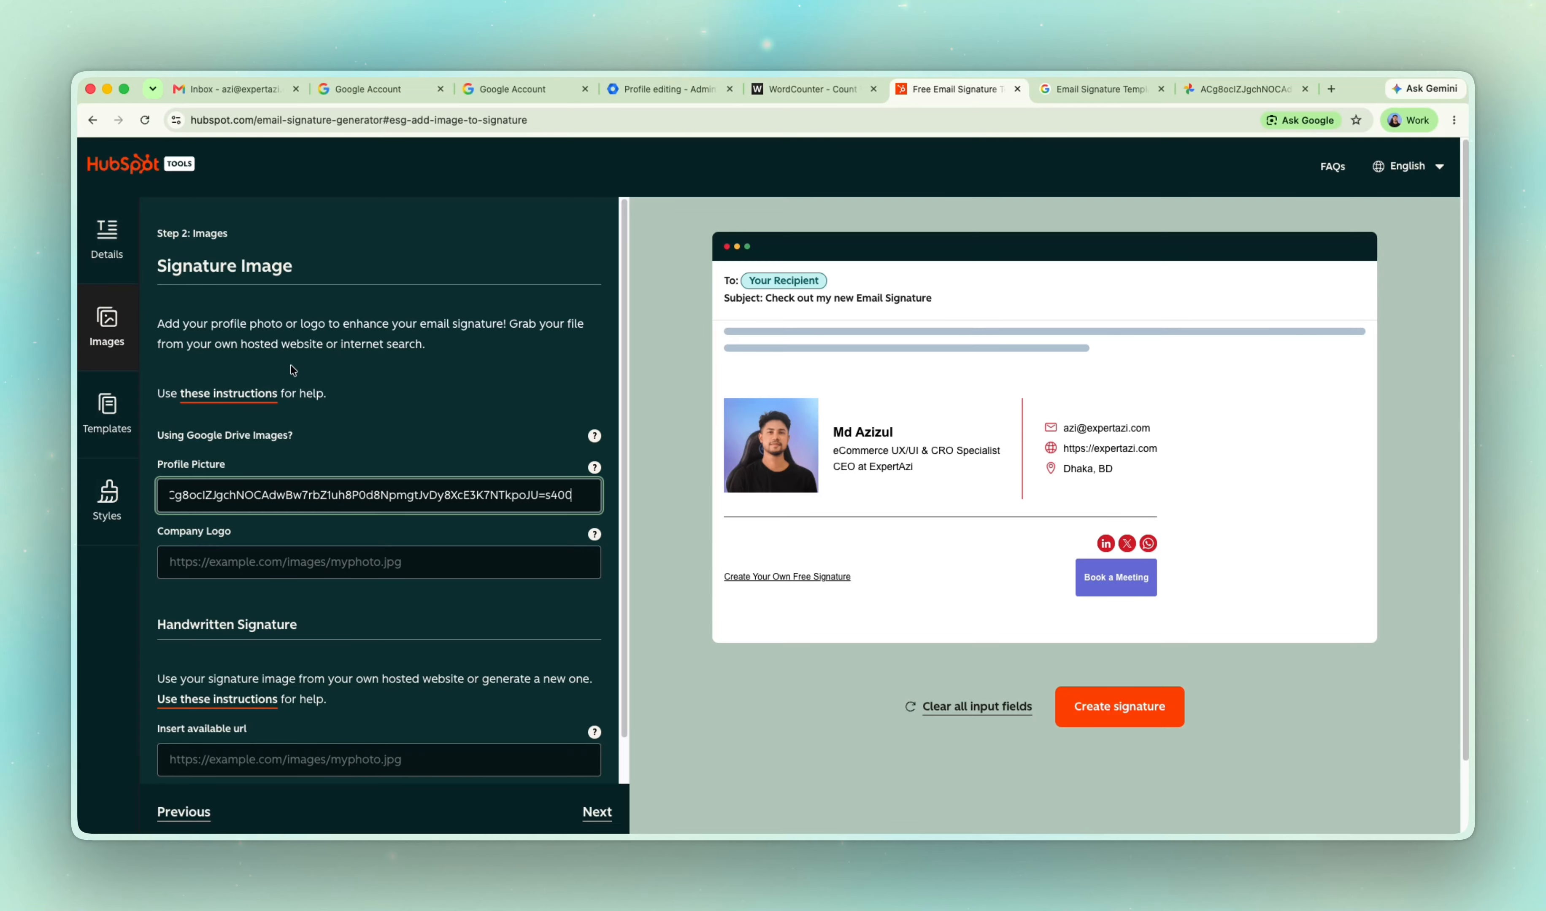
# Change the size ending of the Profile Picture URL to s100.
pyautogui.press('Left')
pyautogui.press('Left')
pyautogui.press('BackSpace')
pyautogui.write('1')
pyautogui.click(583, 496)
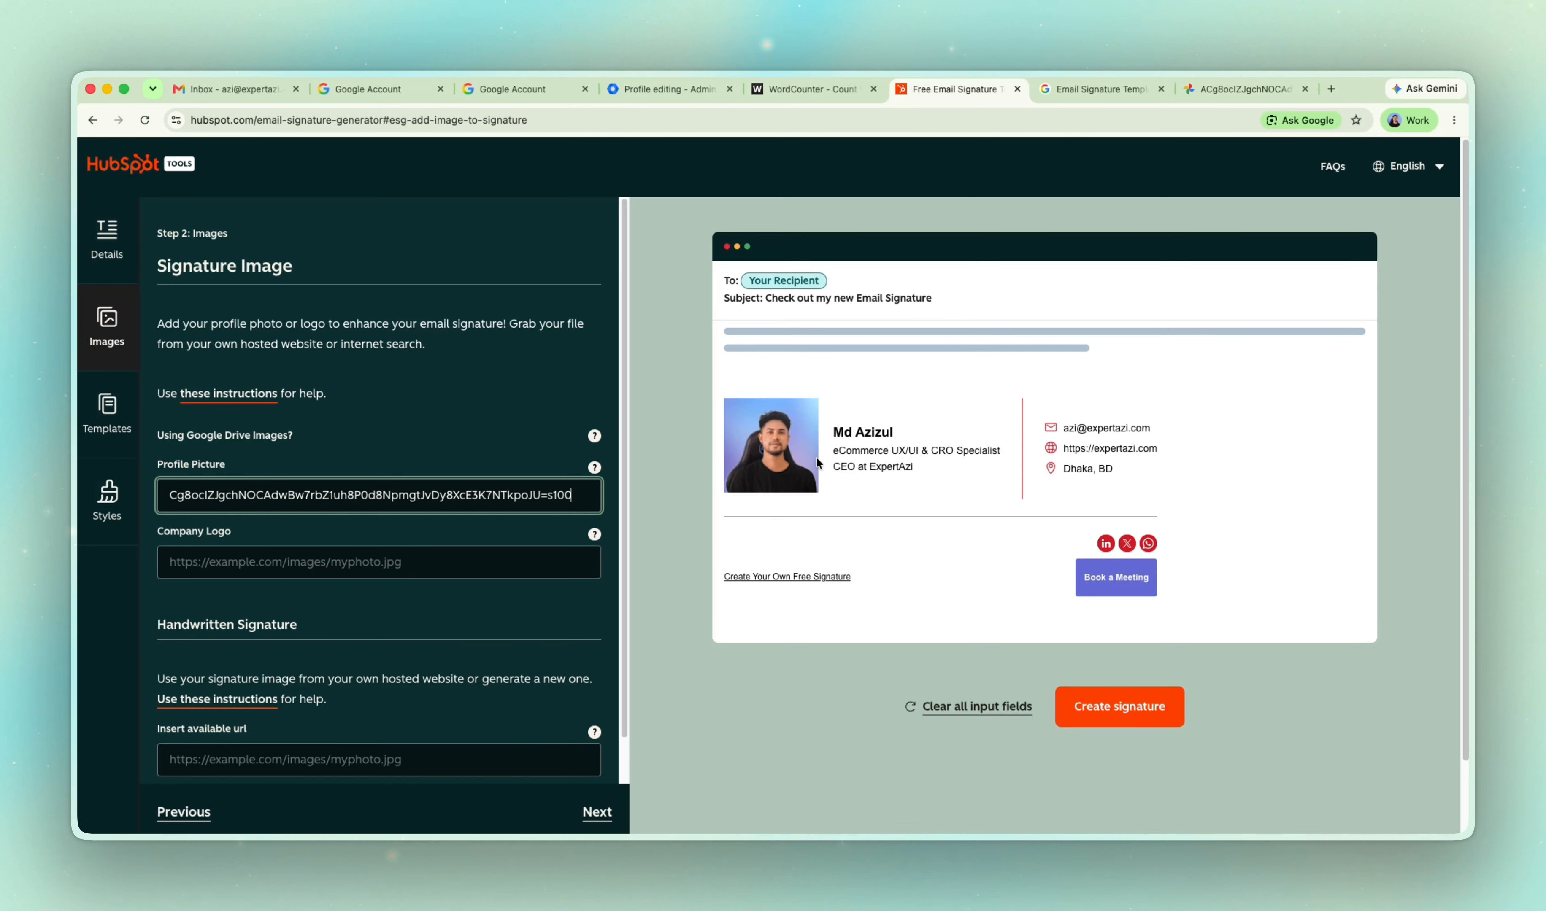
# Revisit the signature's details and image settings, and browse the available signature templates.
pyautogui.scroll(-2, 430, 591)
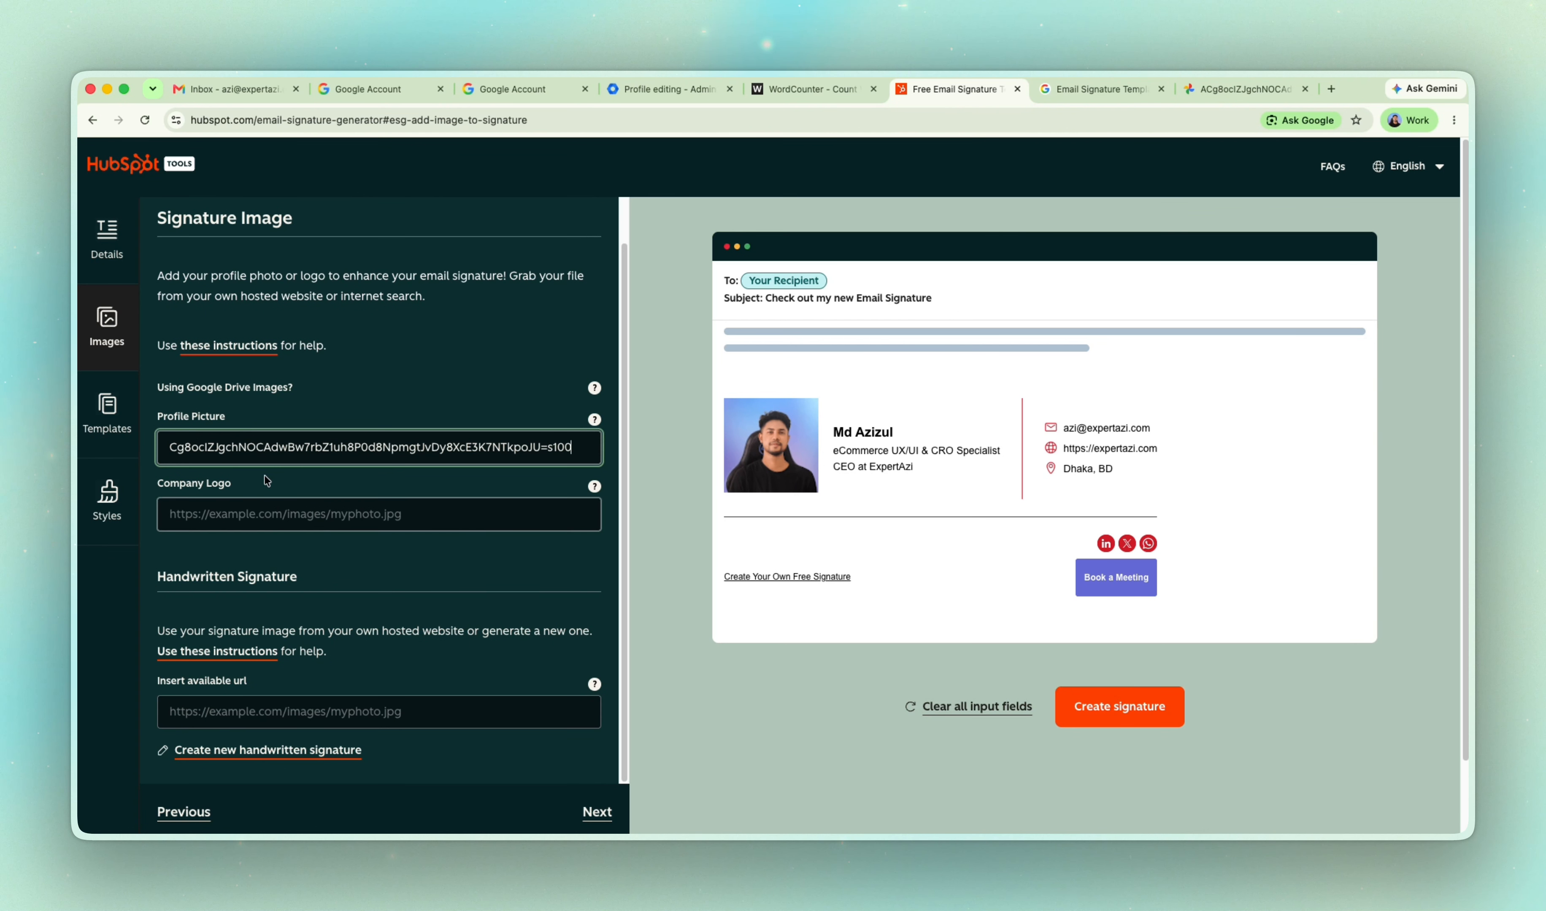
pyautogui.click(113, 251)
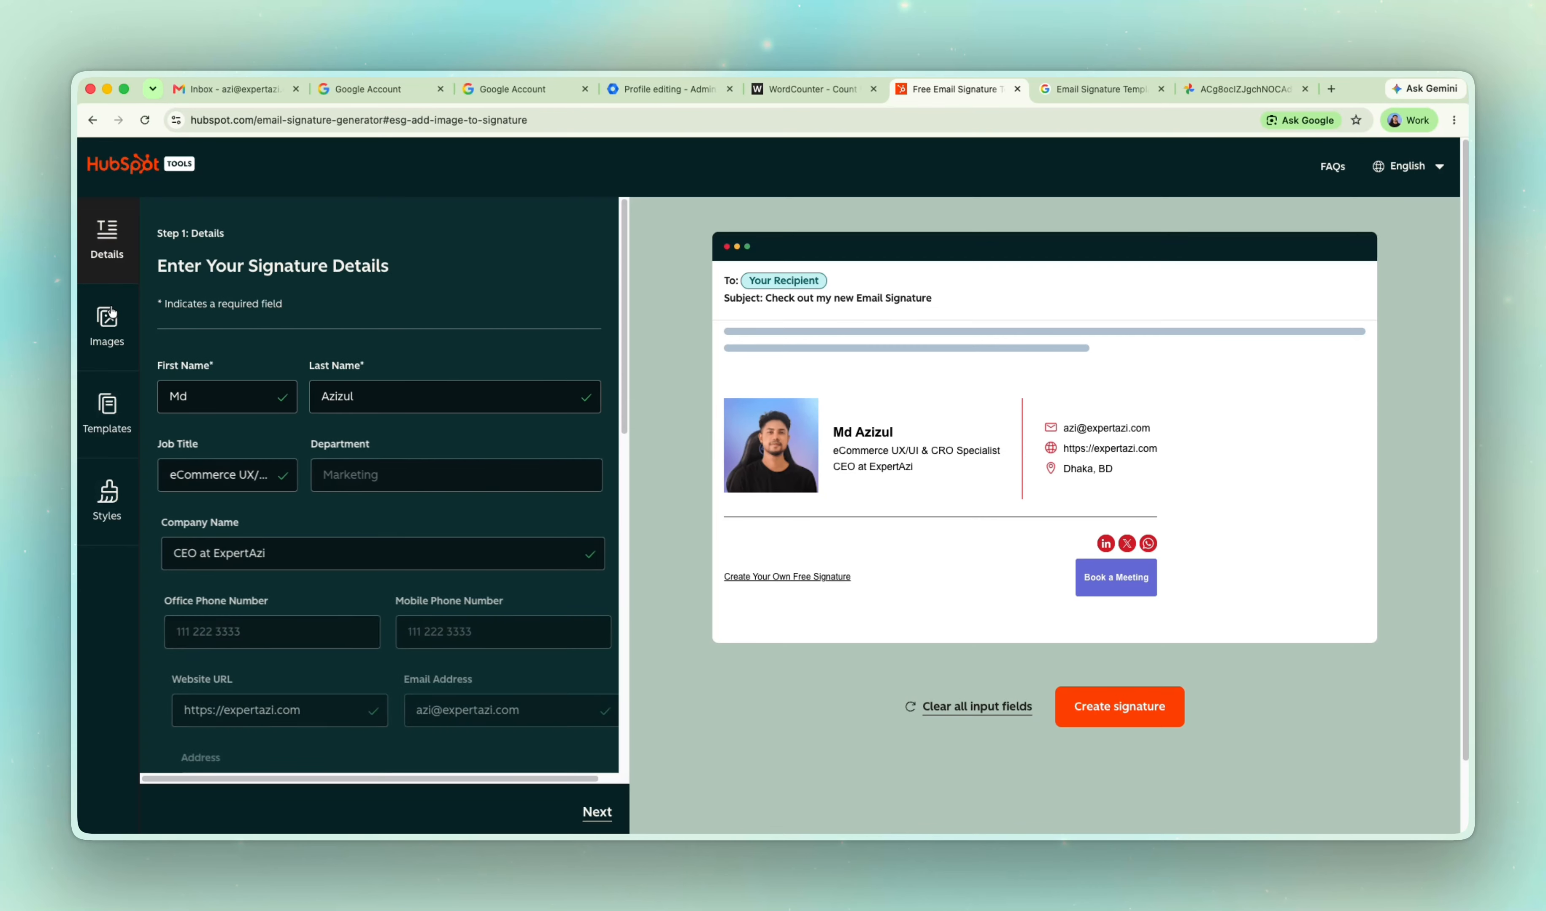
pyautogui.click(111, 332)
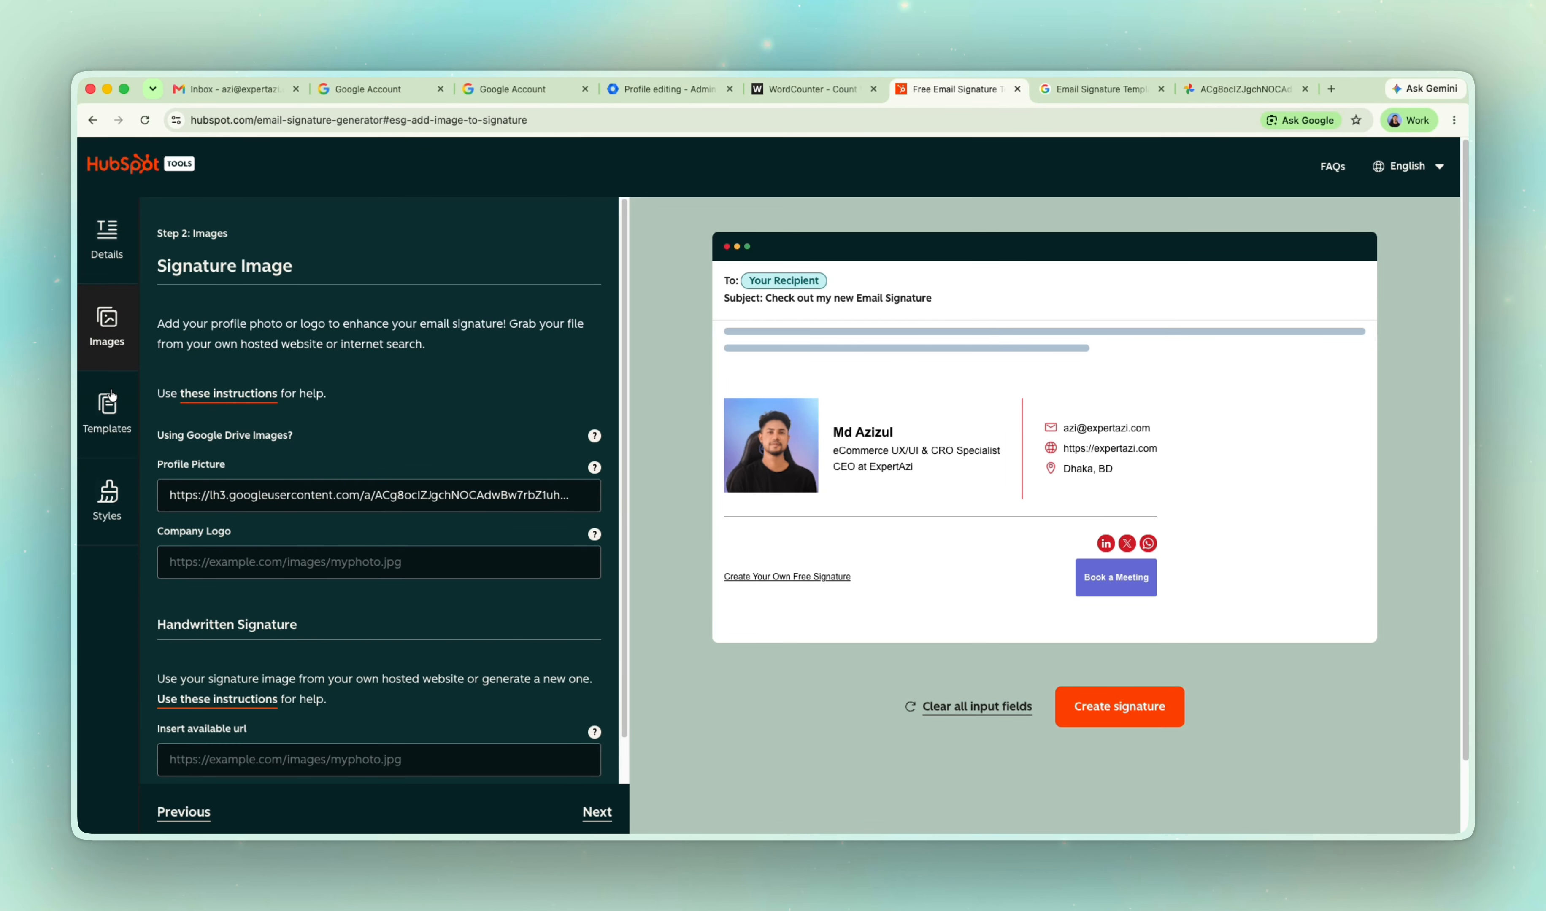
pyautogui.click(108, 403)
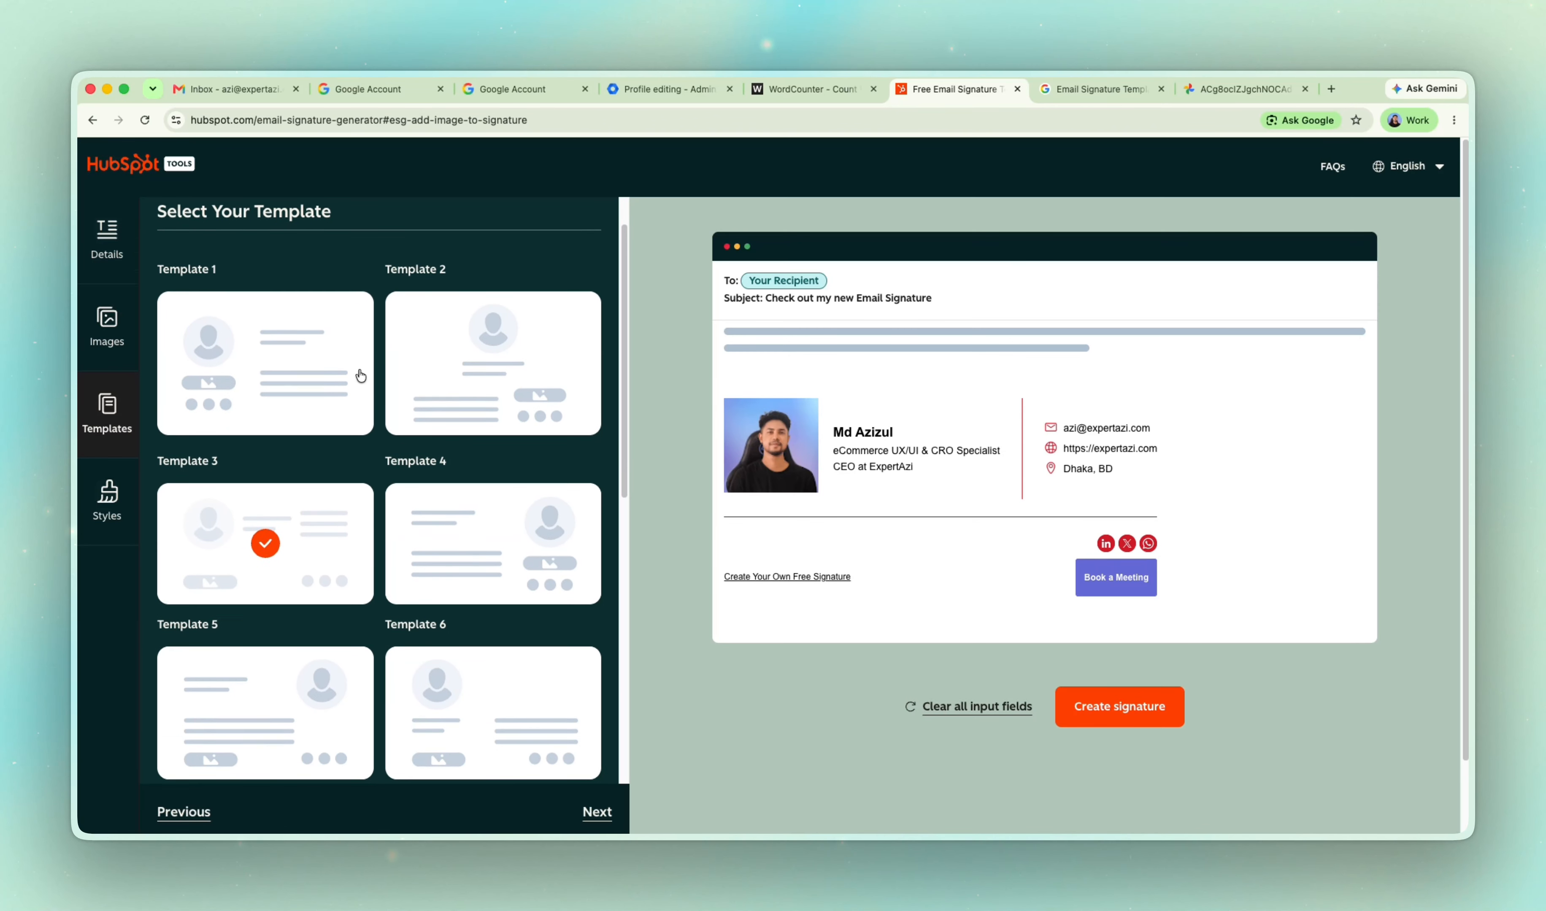
pyautogui.scroll(-2, 360, 375)
pyautogui.scroll(3, 356, 380)
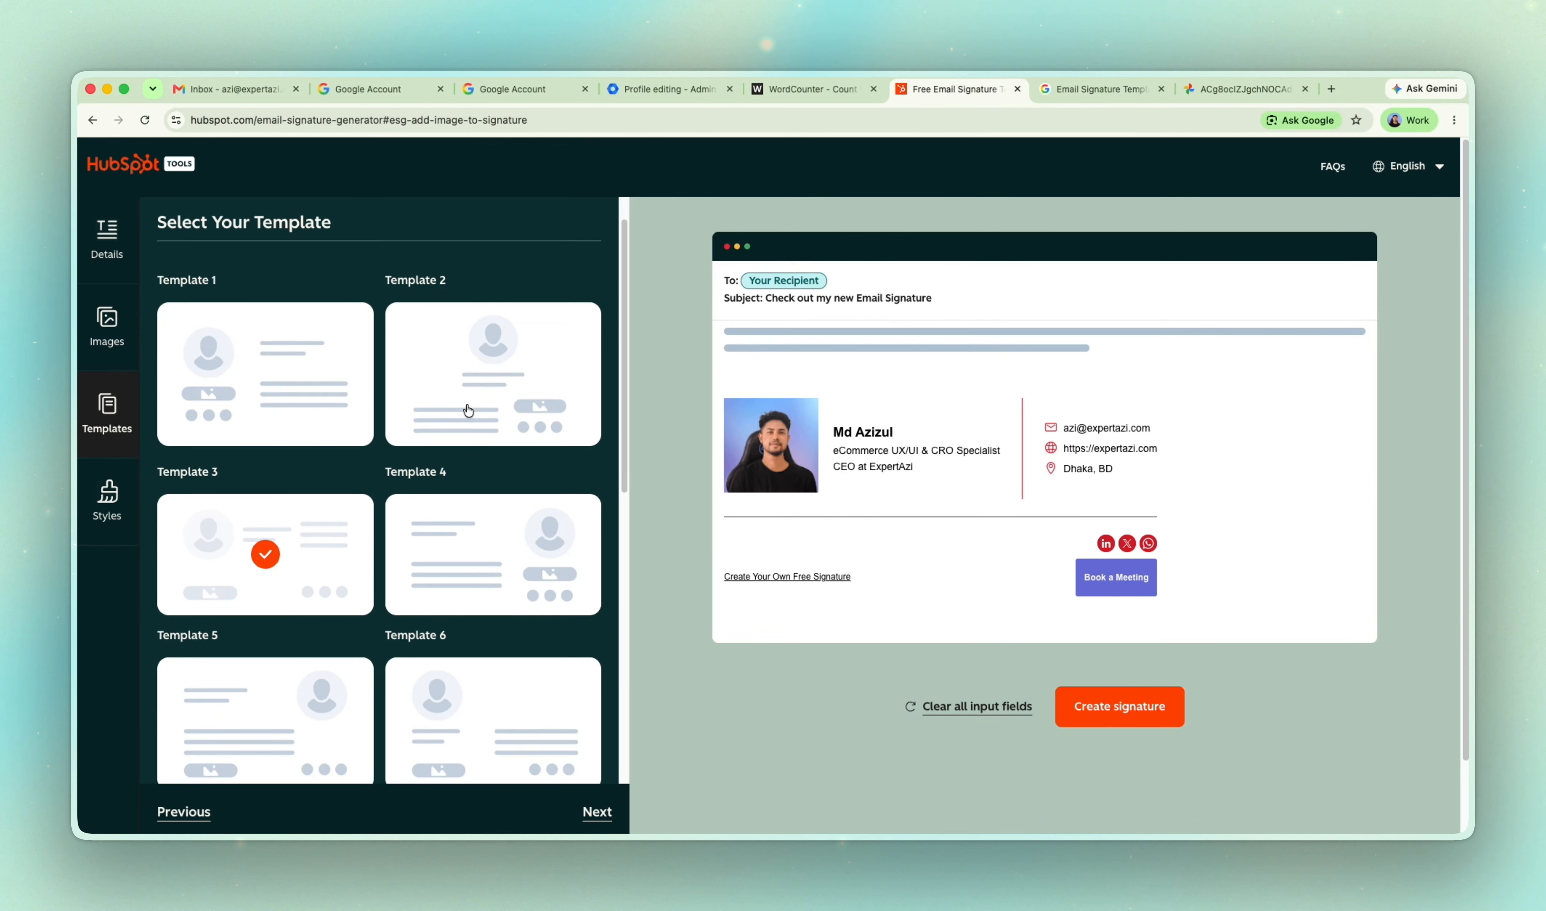
# Browse the signature templates, preview Template 1 and switch back to Template 3.
pyautogui.scroll(-6, 468, 410)
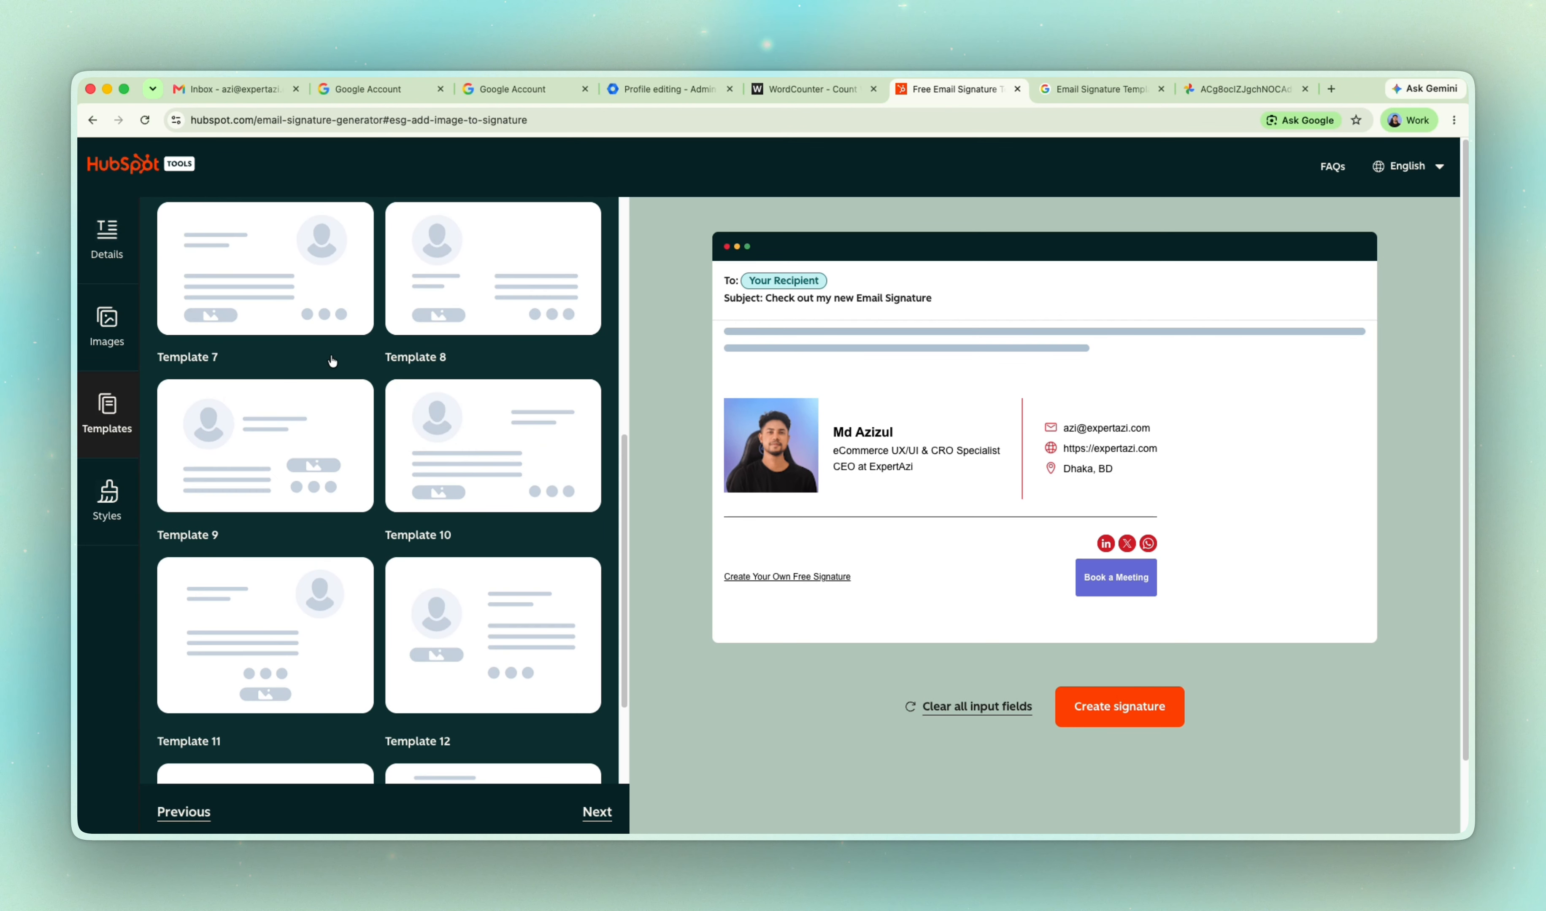
pyautogui.scroll(5, 351, 388)
pyautogui.scroll(3, 401, 432)
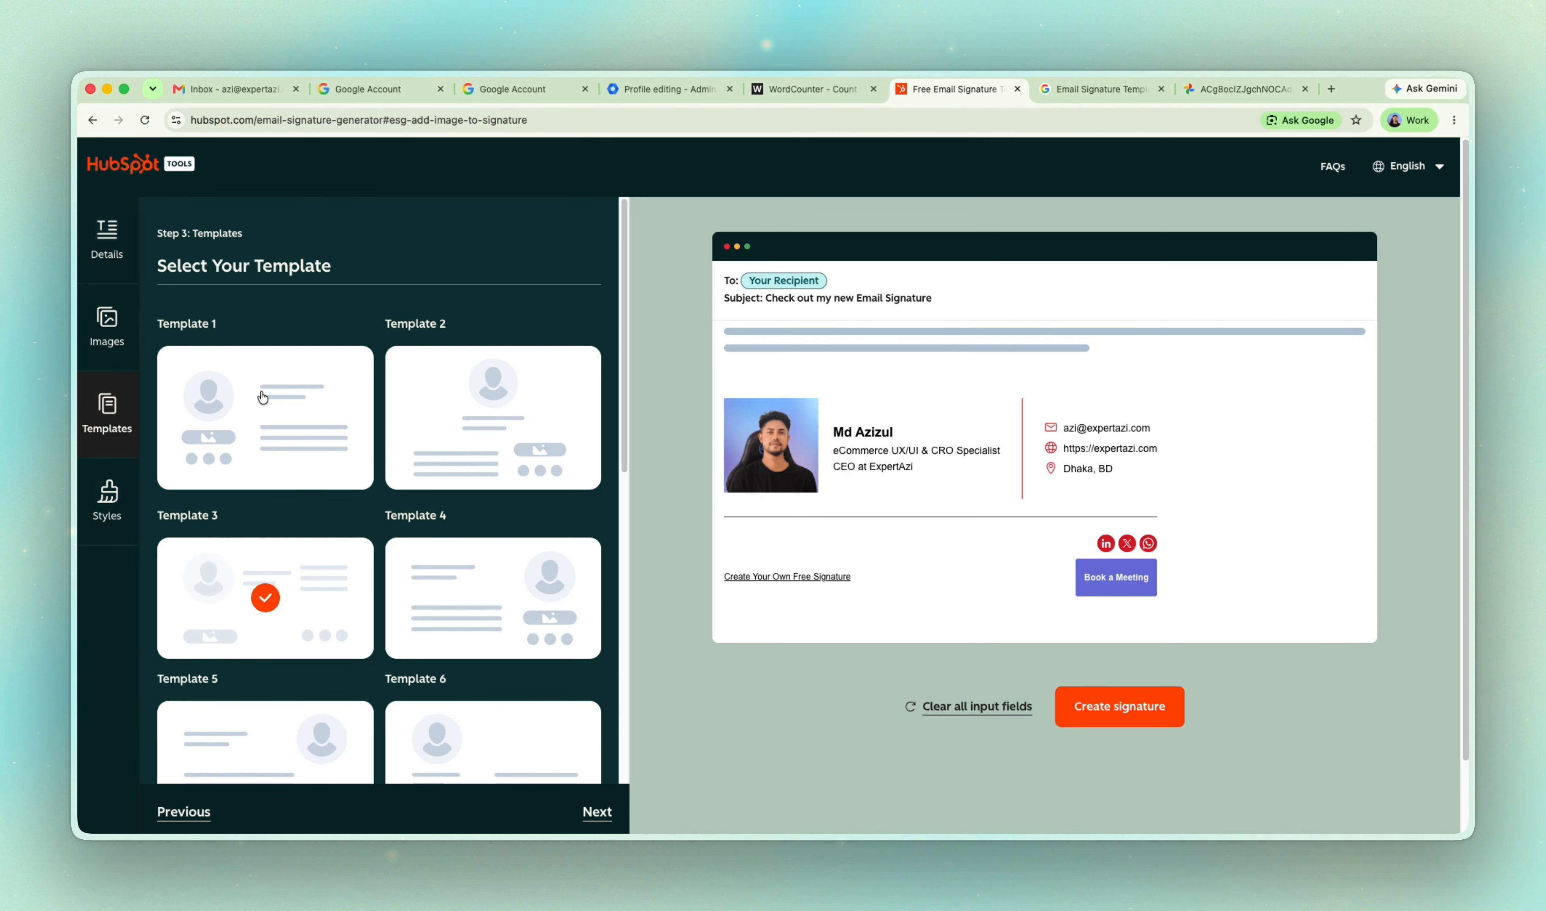
pyautogui.click(283, 432)
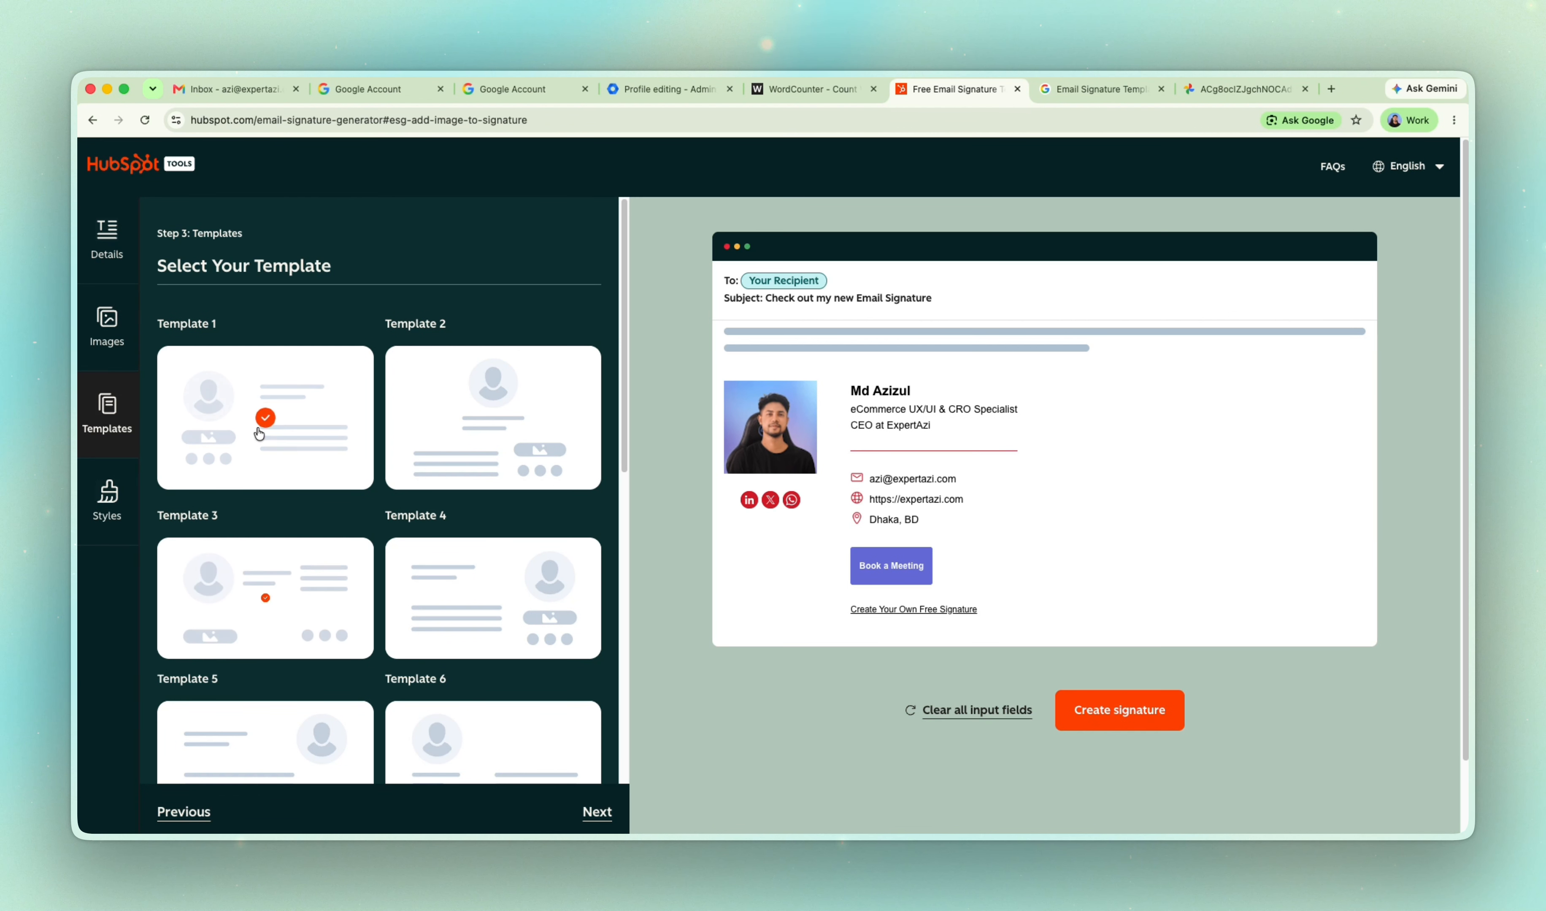
pyautogui.click(274, 579)
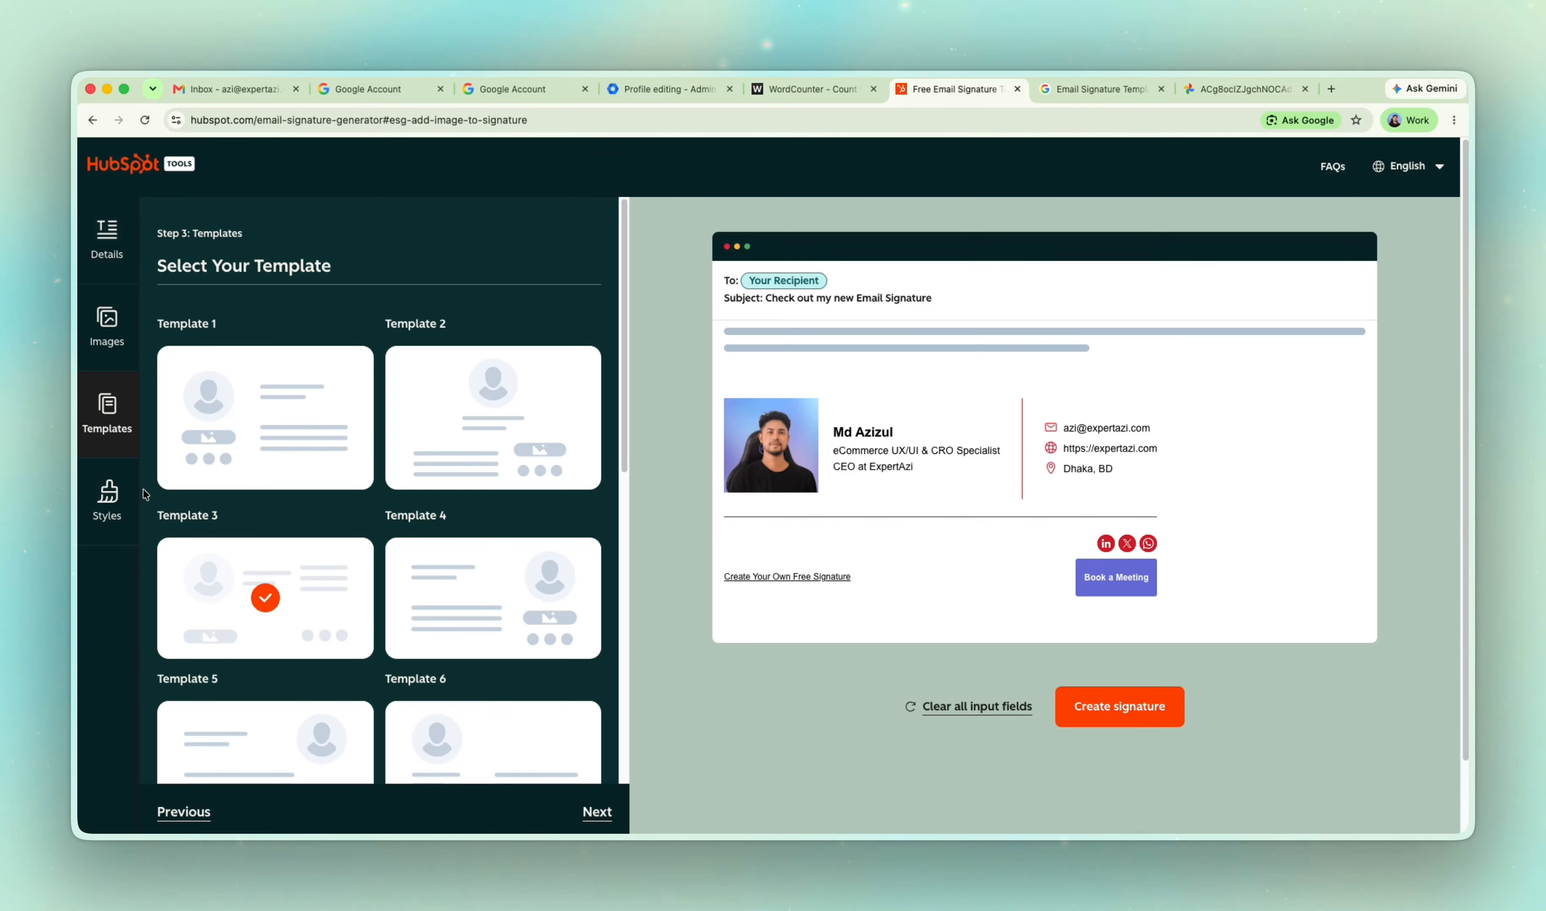
# Set the signature's theme color to black, 000000, in the style settings.
pyautogui.click(117, 494)
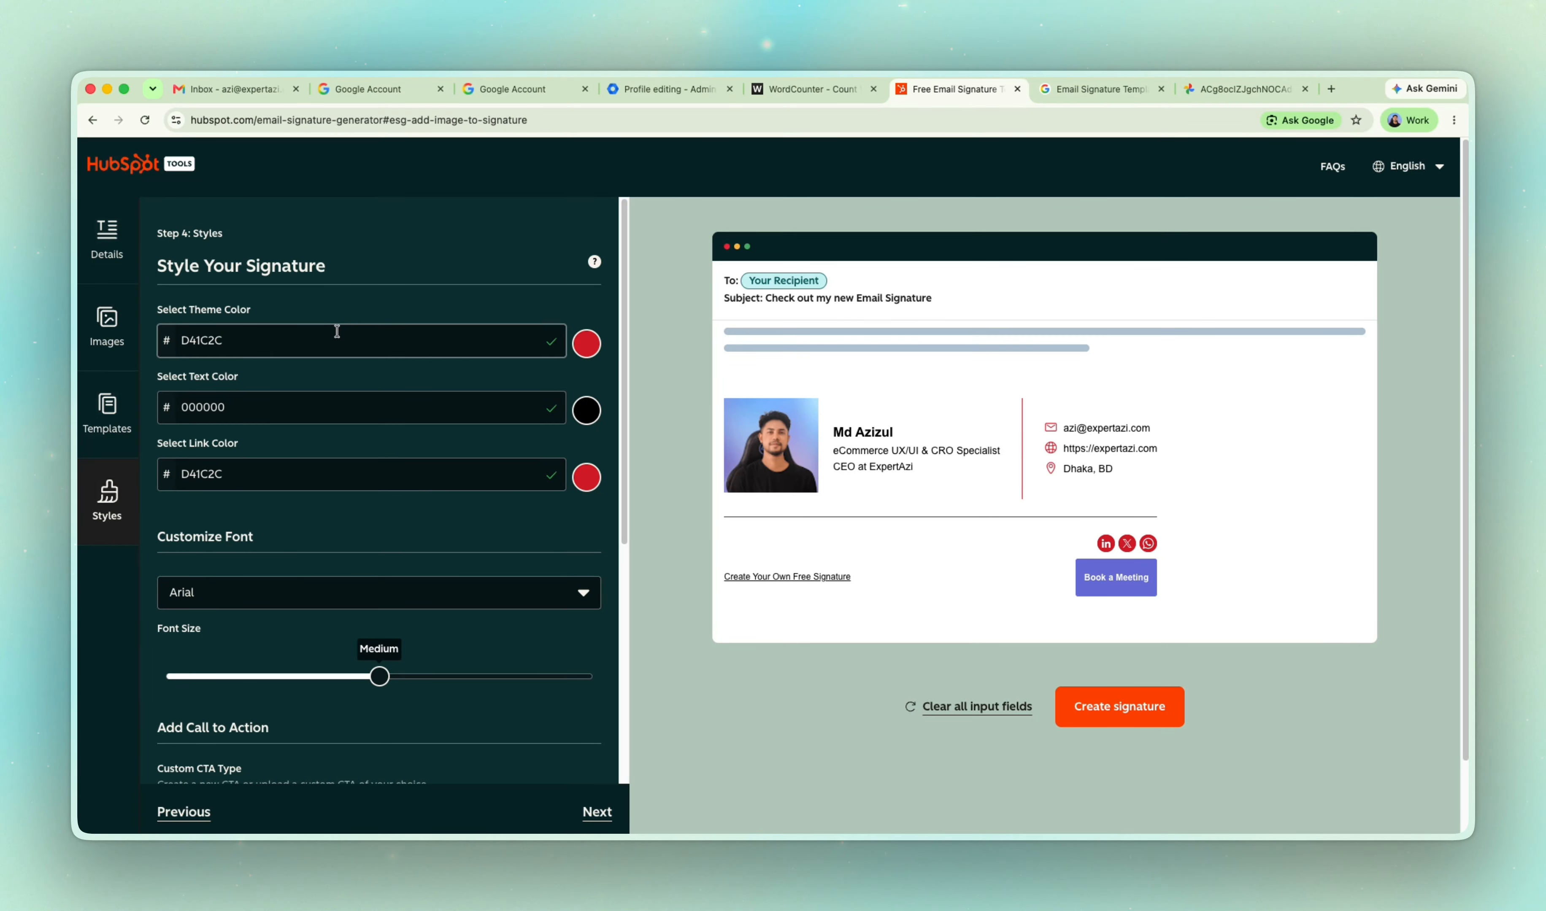
pyautogui.scroll(-1, 407, 403)
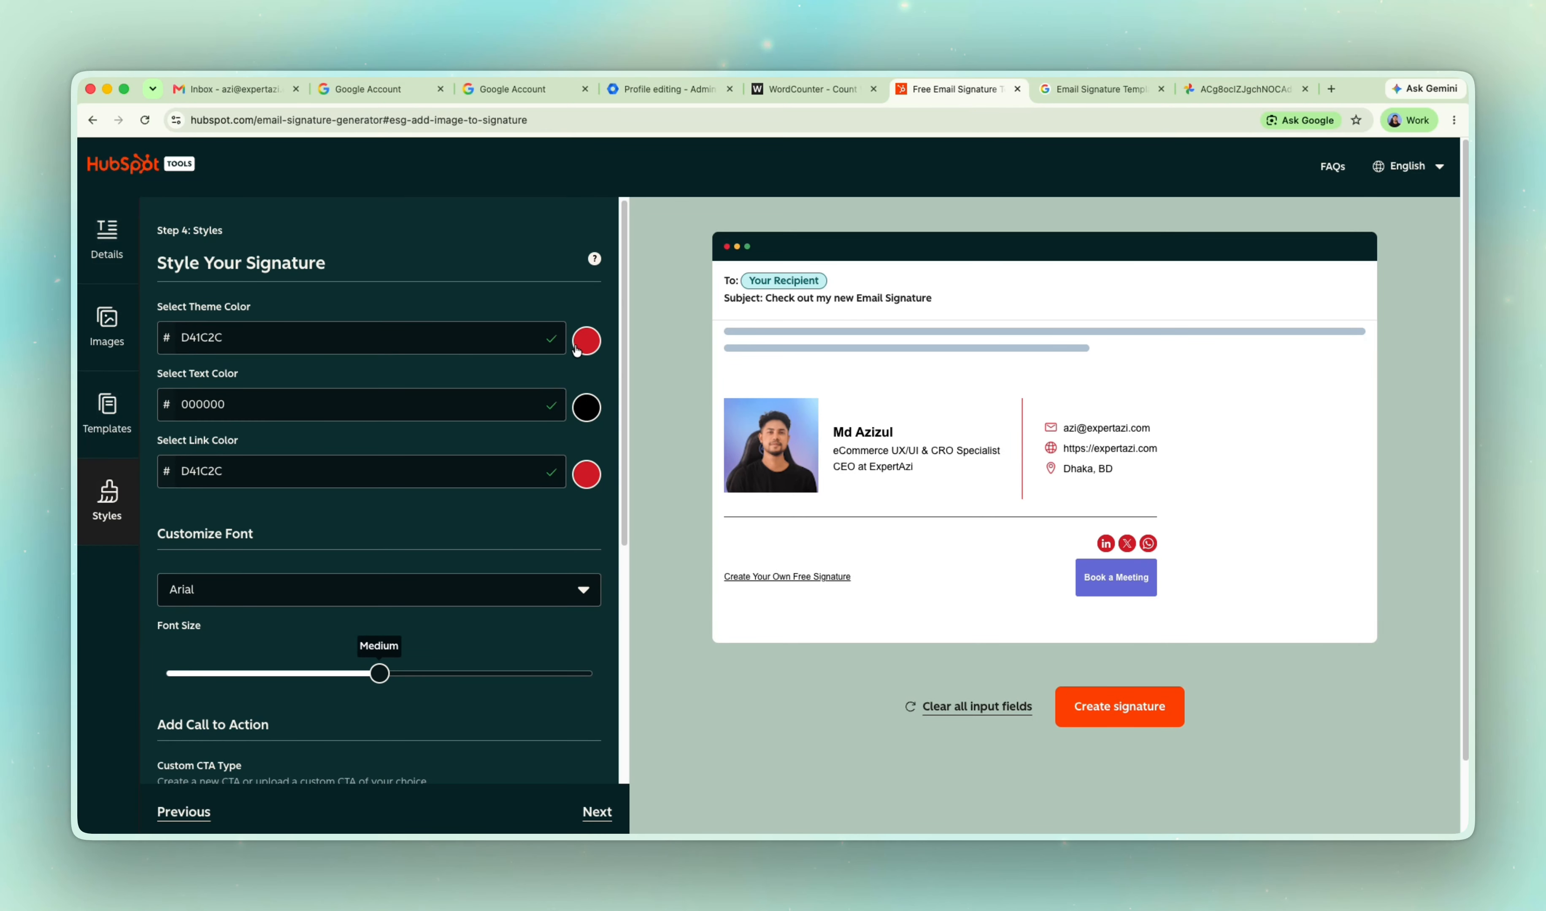
pyautogui.doubleClick(350, 338)
pyautogui.click(586, 348)
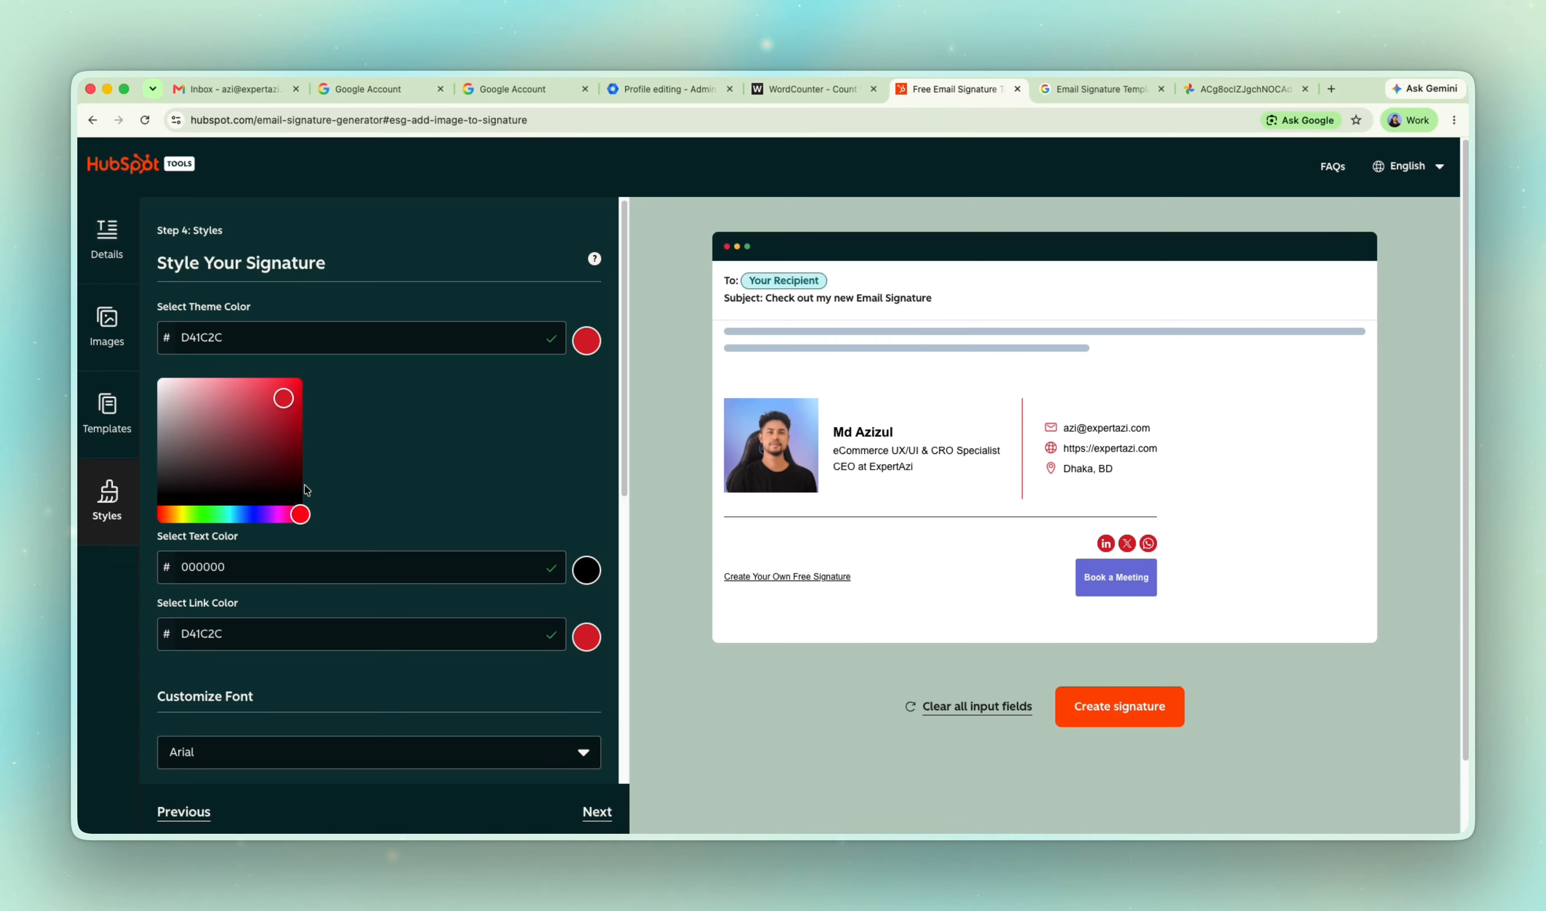
pyautogui.scroll(-1, 300, 473)
pyautogui.moveTo(285, 451); pyautogui.dragTo(282, 501)
pyautogui.scroll(-7, 306, 417)
pyautogui.scroll(6, 438, 362)
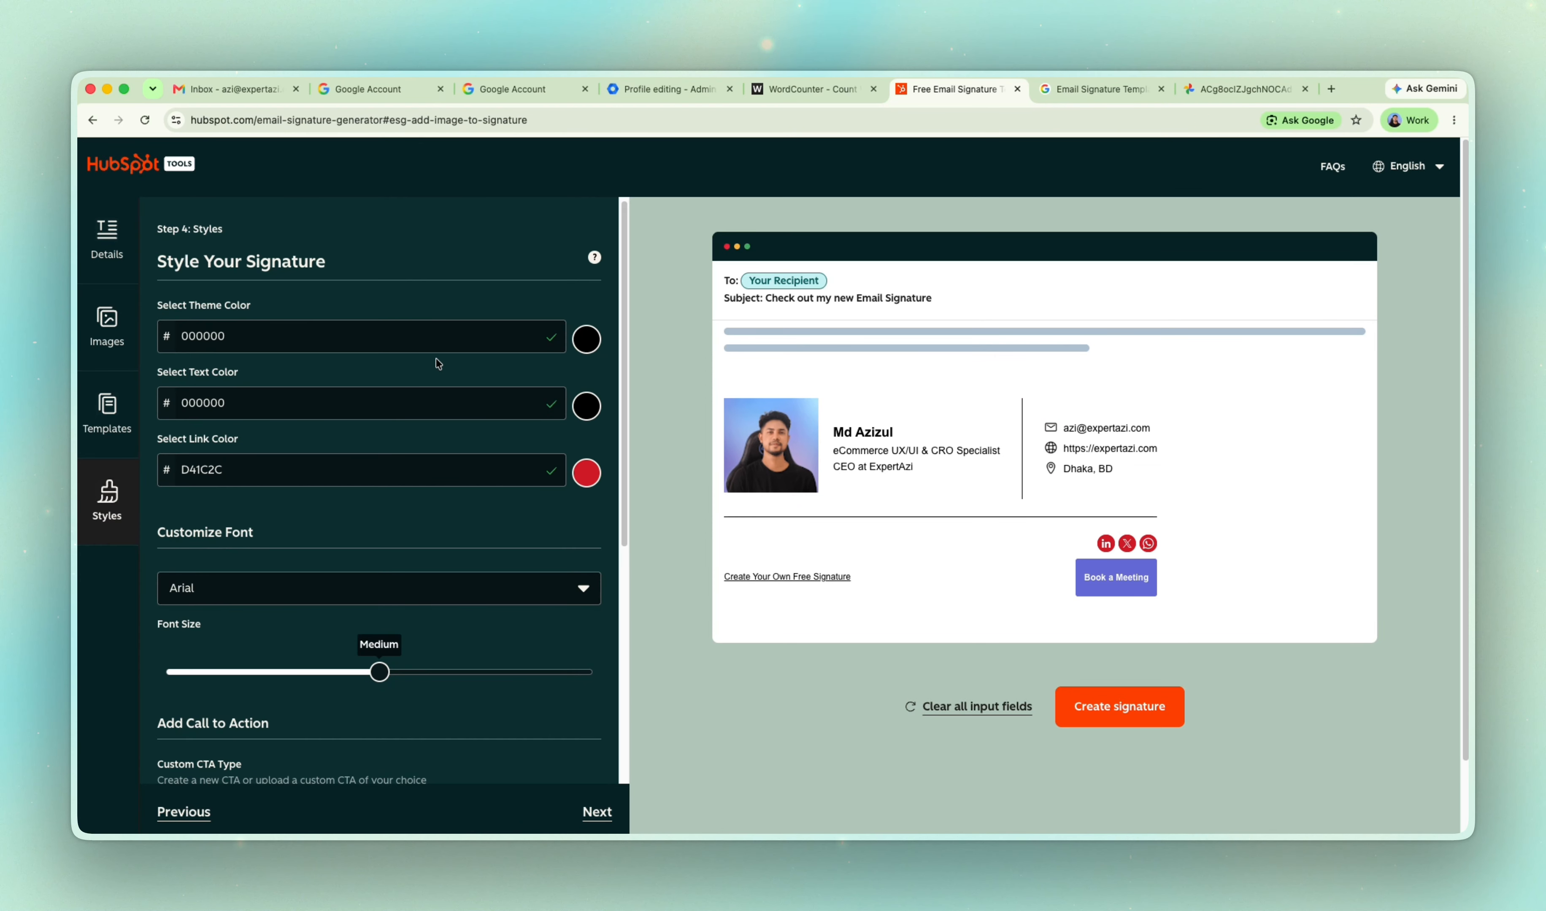
# Review the call-to-action settings, including the meeting scheduler URL and the available custom CTA types.
pyautogui.scroll(-5, 441, 404)
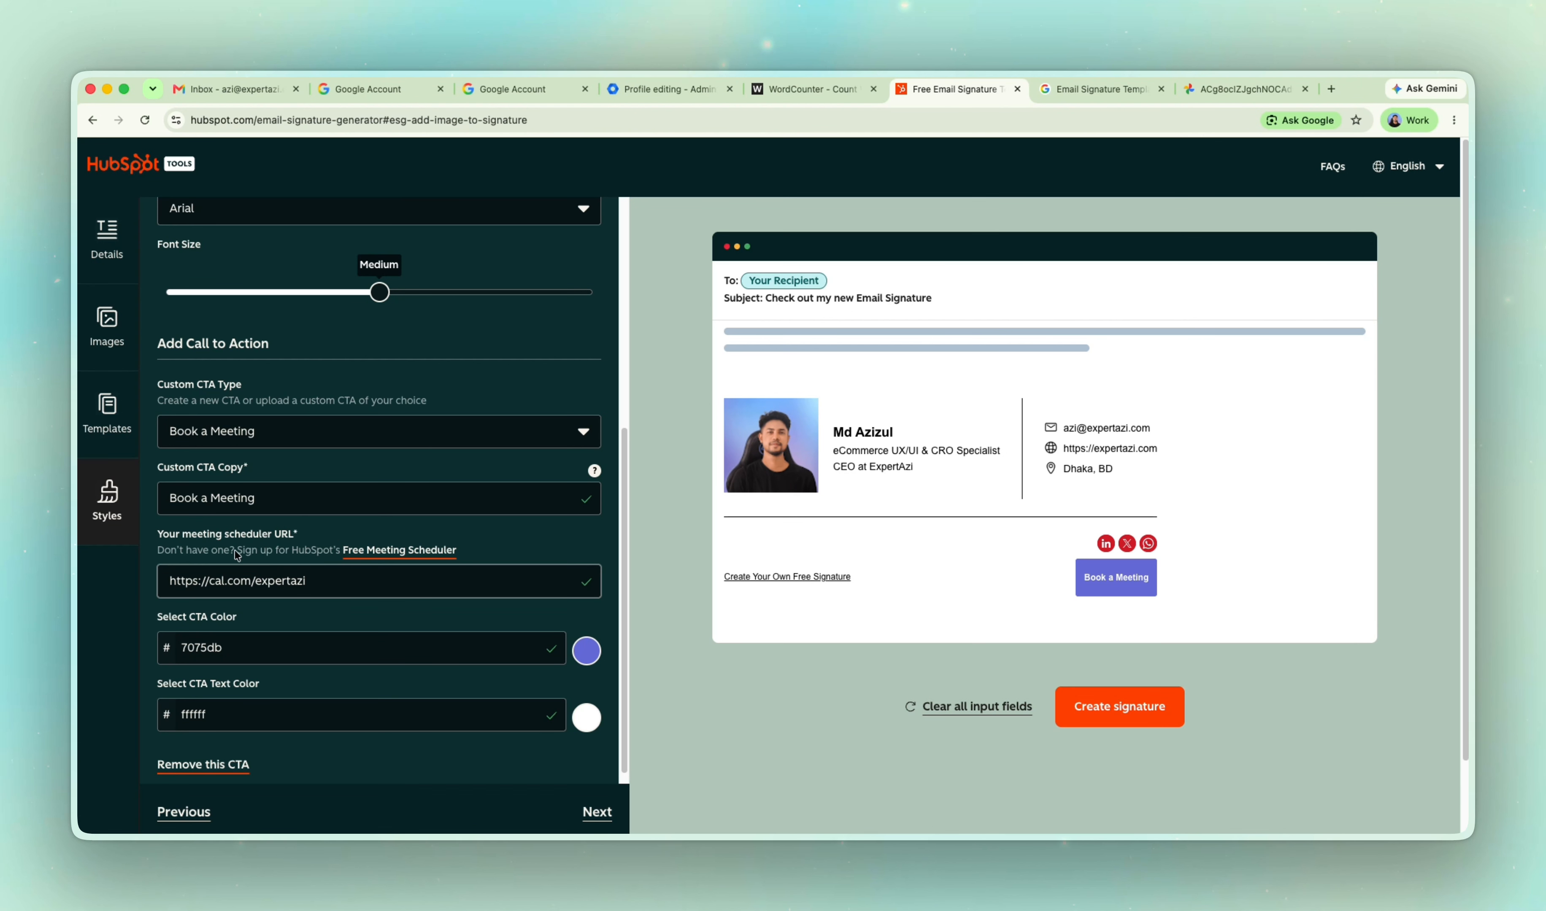
pyautogui.moveTo(311, 580); pyautogui.dragTo(134, 580)
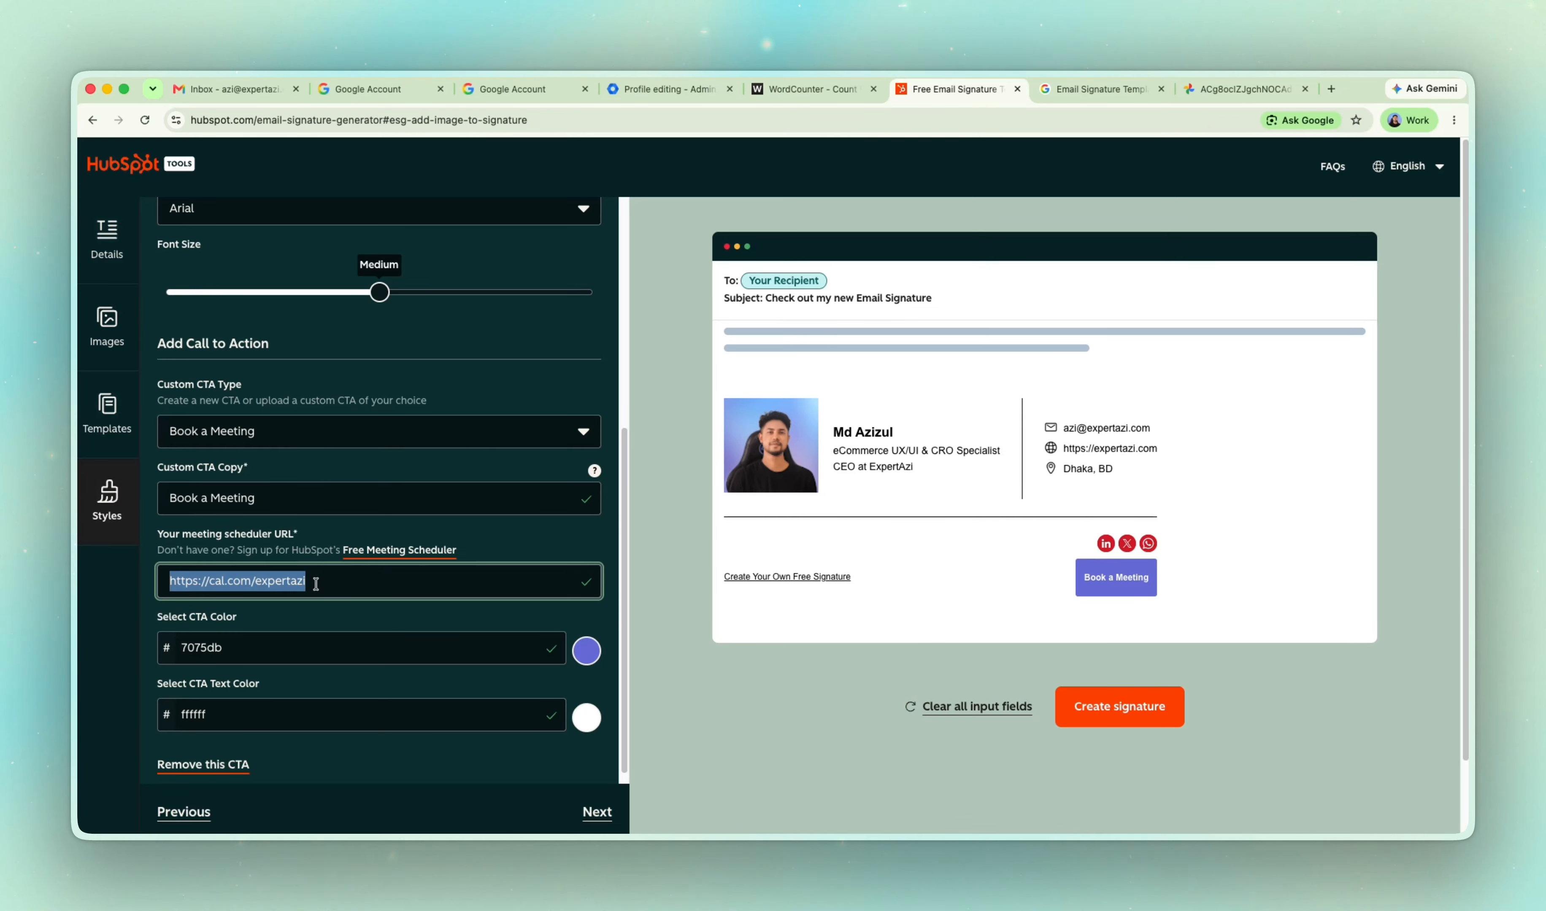
pyautogui.click(294, 432)
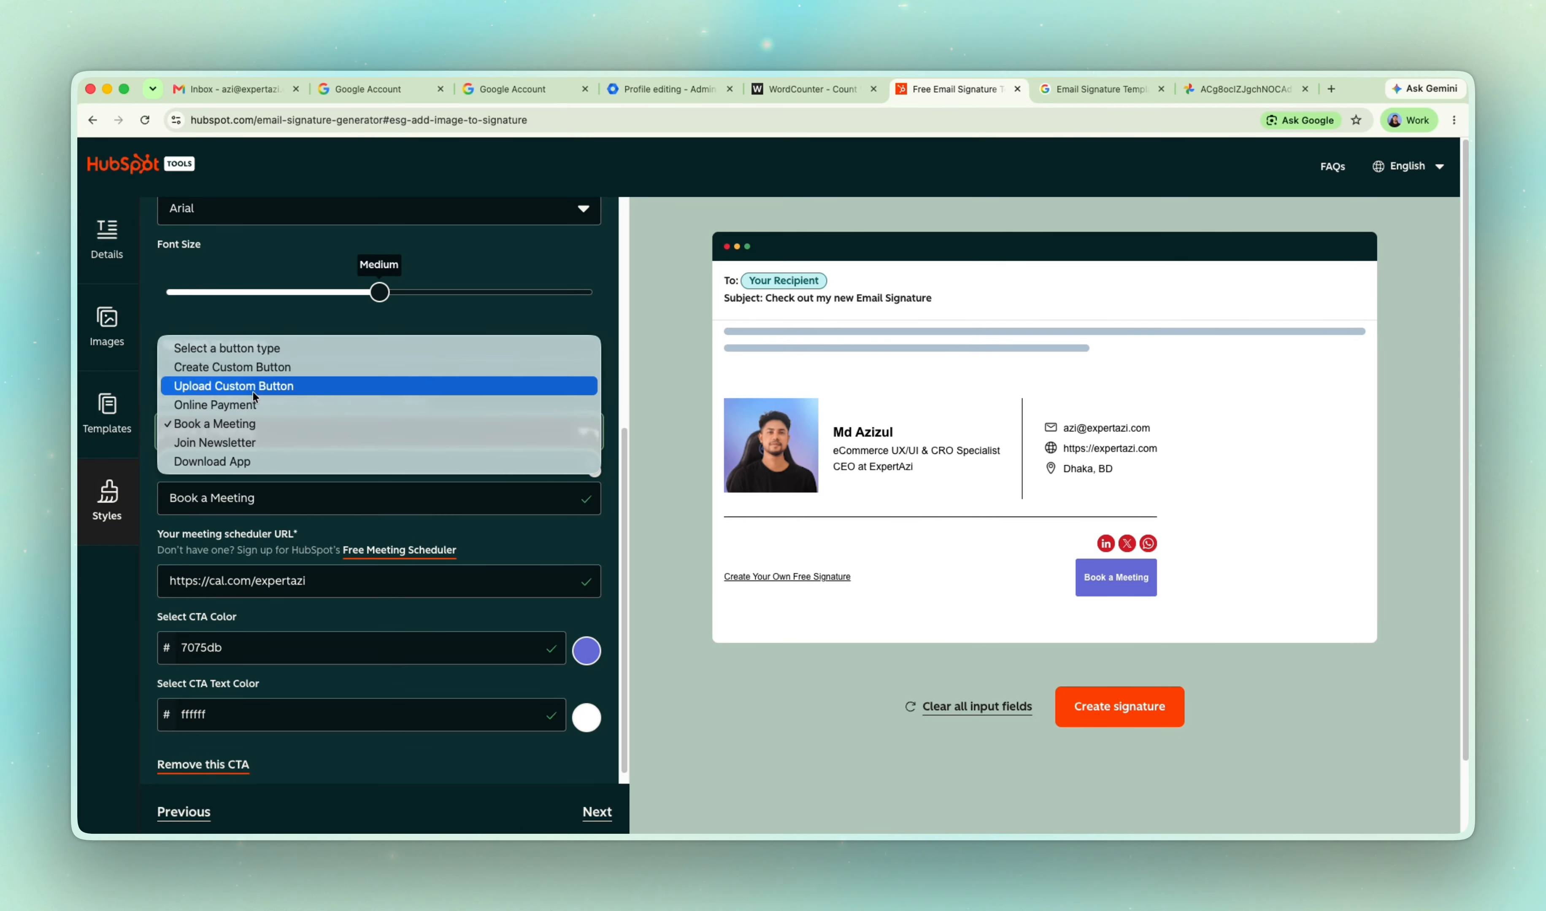
pyautogui.click(233, 313)
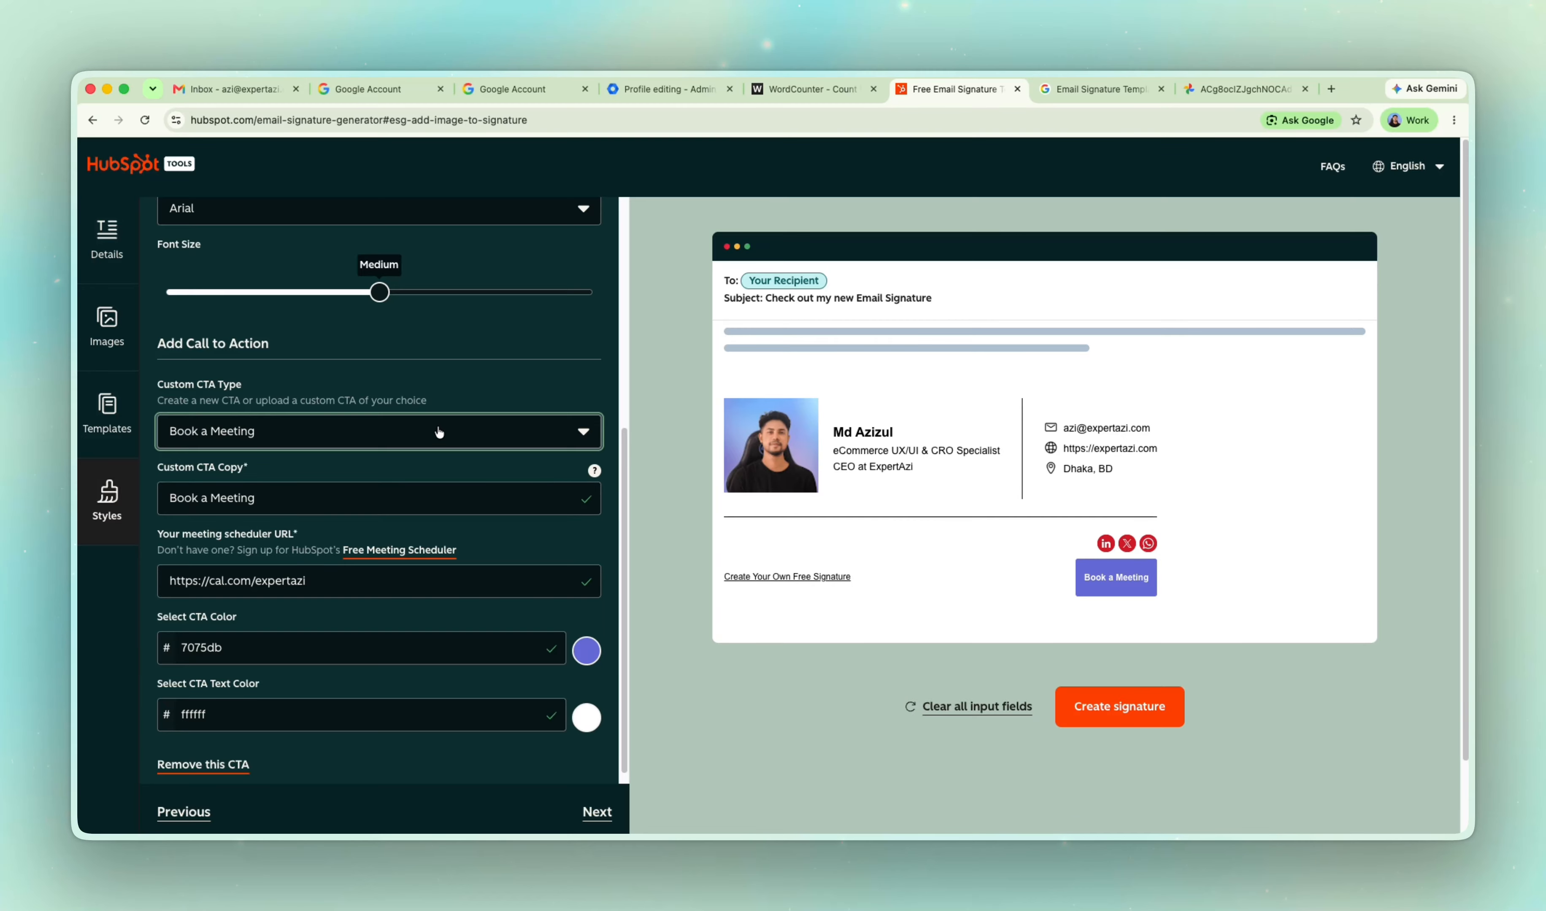
pyautogui.scroll(-1, 438, 432)
pyautogui.scroll(5, 338, 442)
pyautogui.scroll(3, 262, 441)
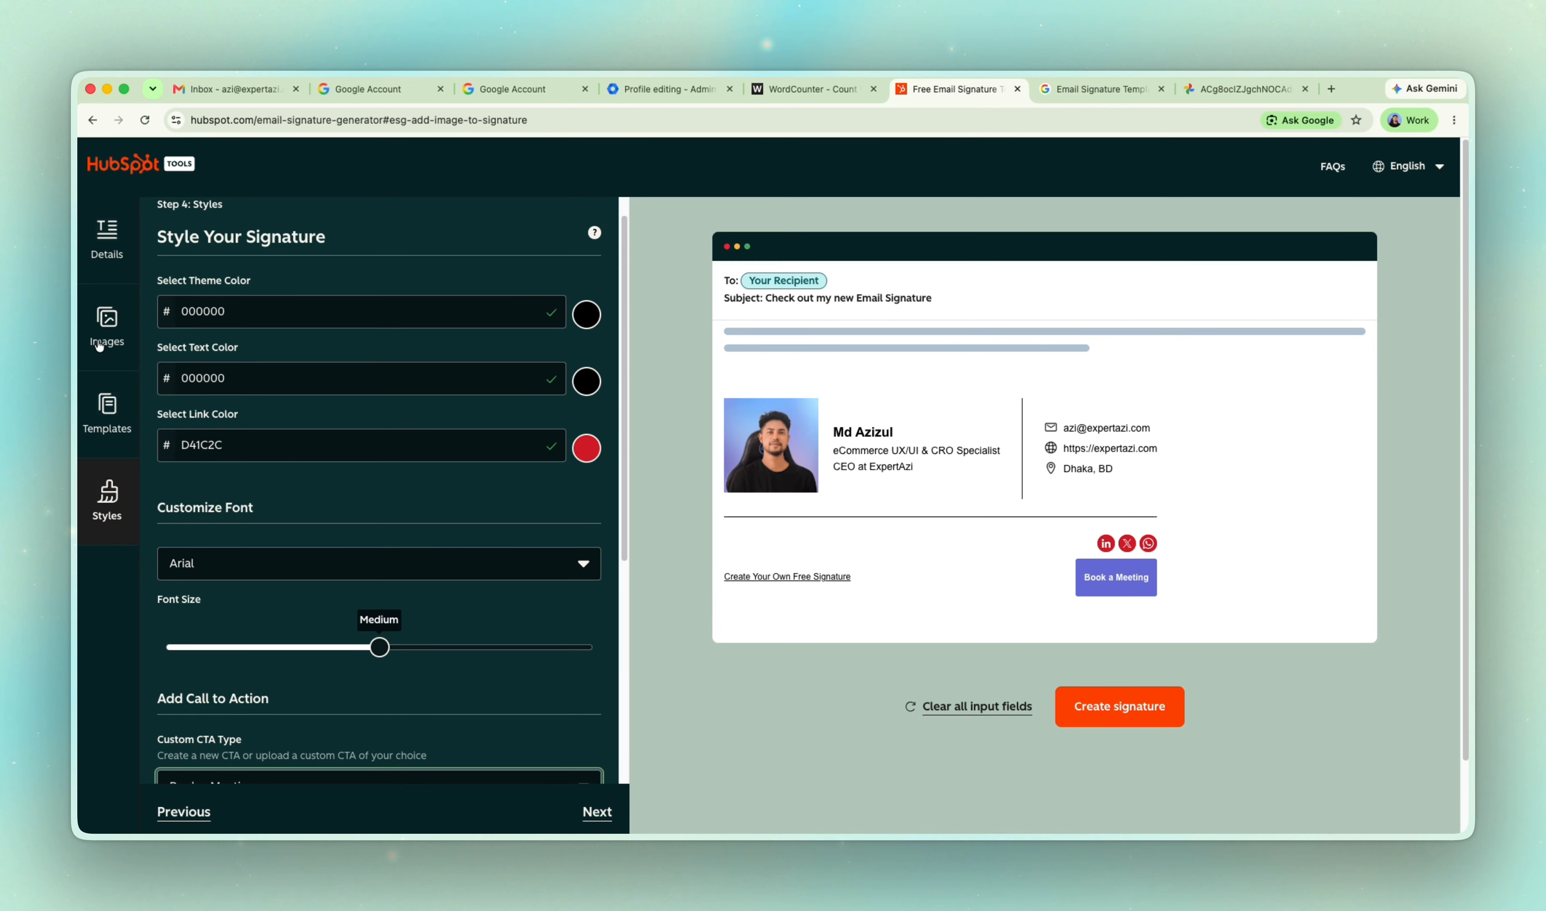
# Turn off the Created With HubSpot option in the signature details' footer settings.
pyautogui.click(107, 241)
pyautogui.scroll(-10, 322, 421)
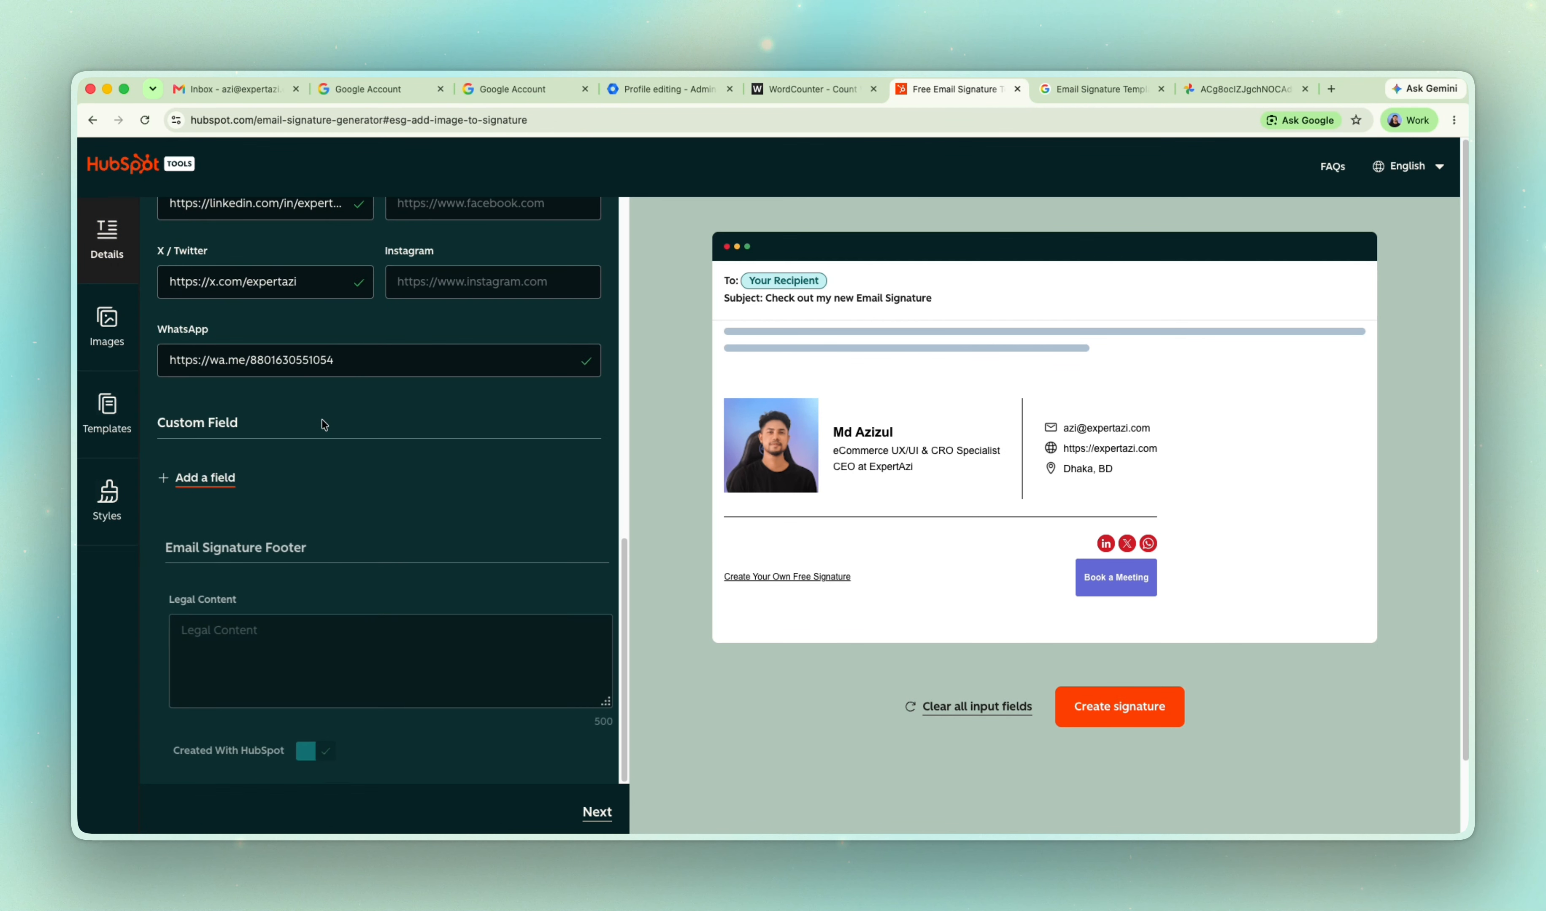
pyautogui.scroll(6, 317, 429)
pyautogui.scroll(-8, 356, 317)
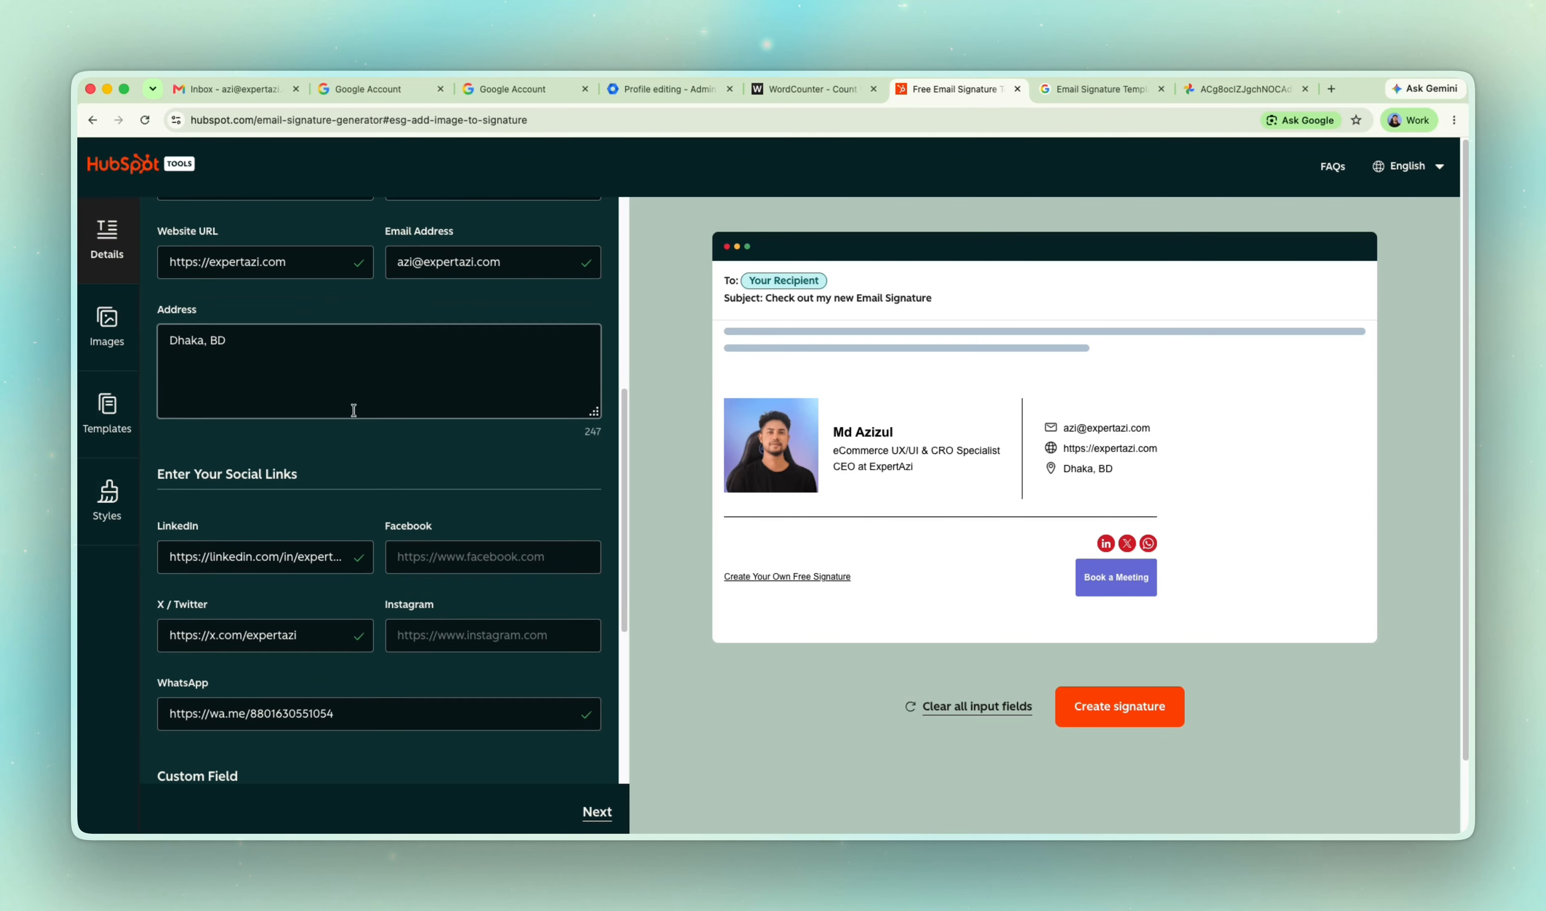
pyautogui.scroll(9, 412, 439)
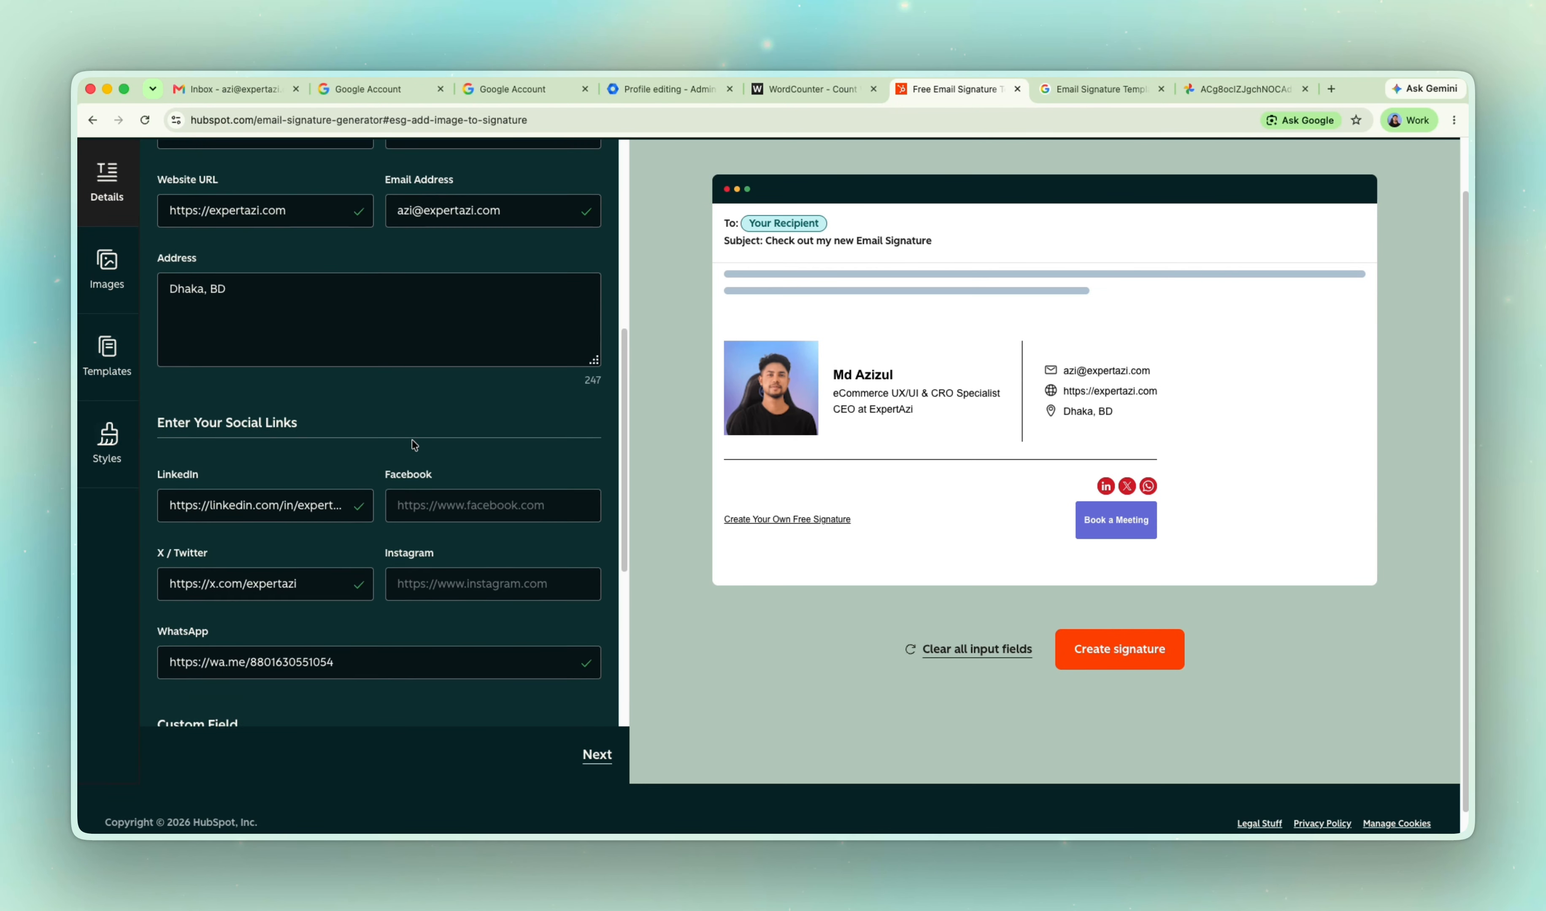
pyautogui.scroll(-10, 410, 439)
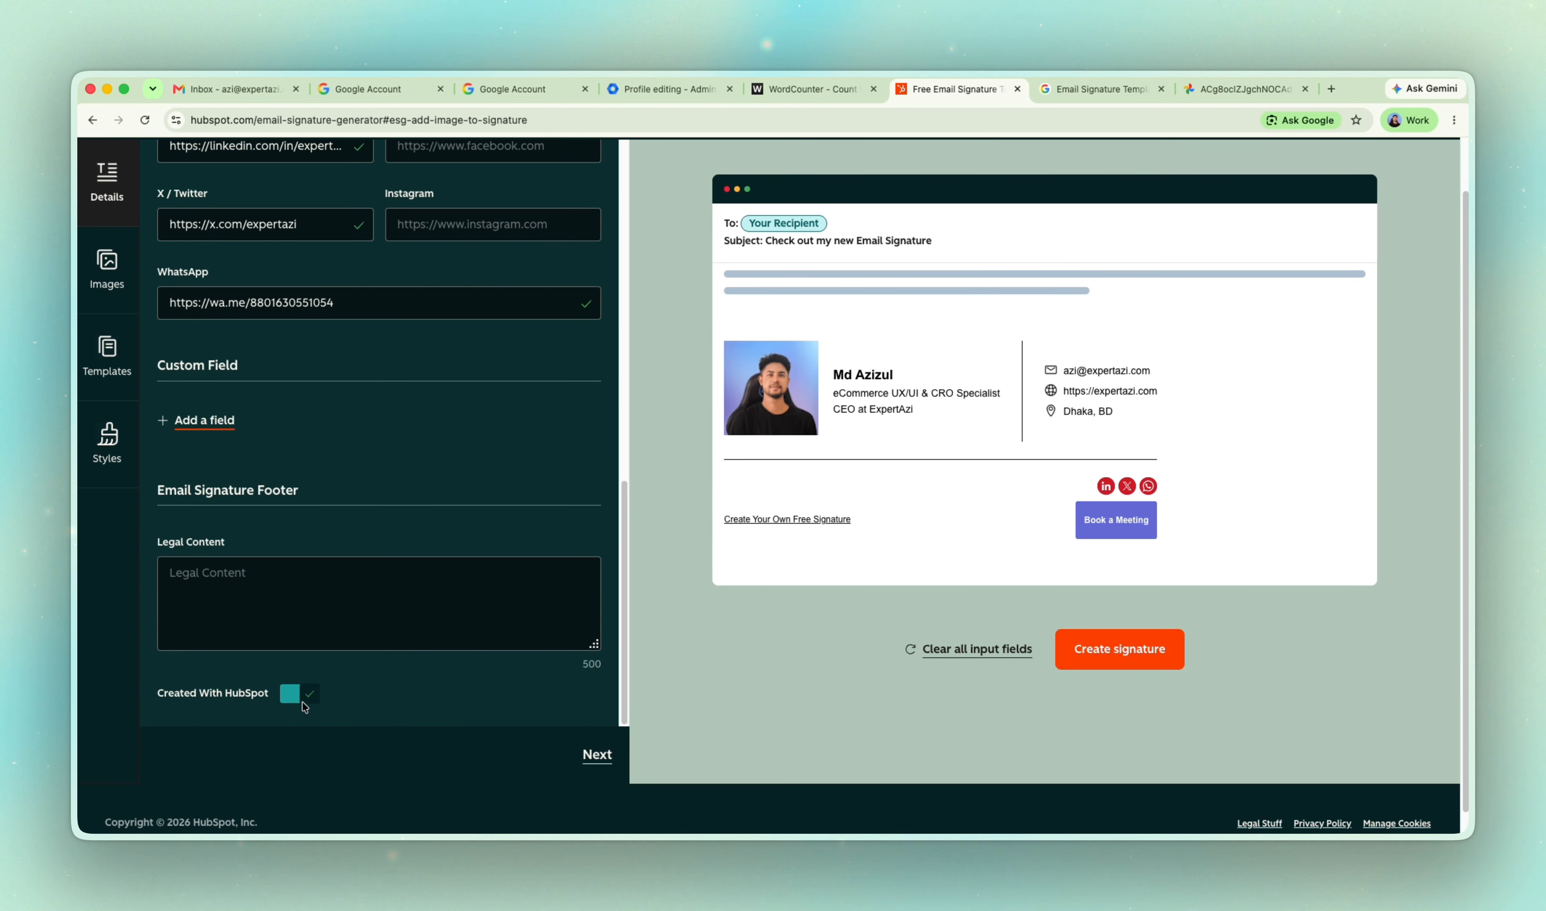
pyautogui.click(302, 697)
pyautogui.click(304, 697)
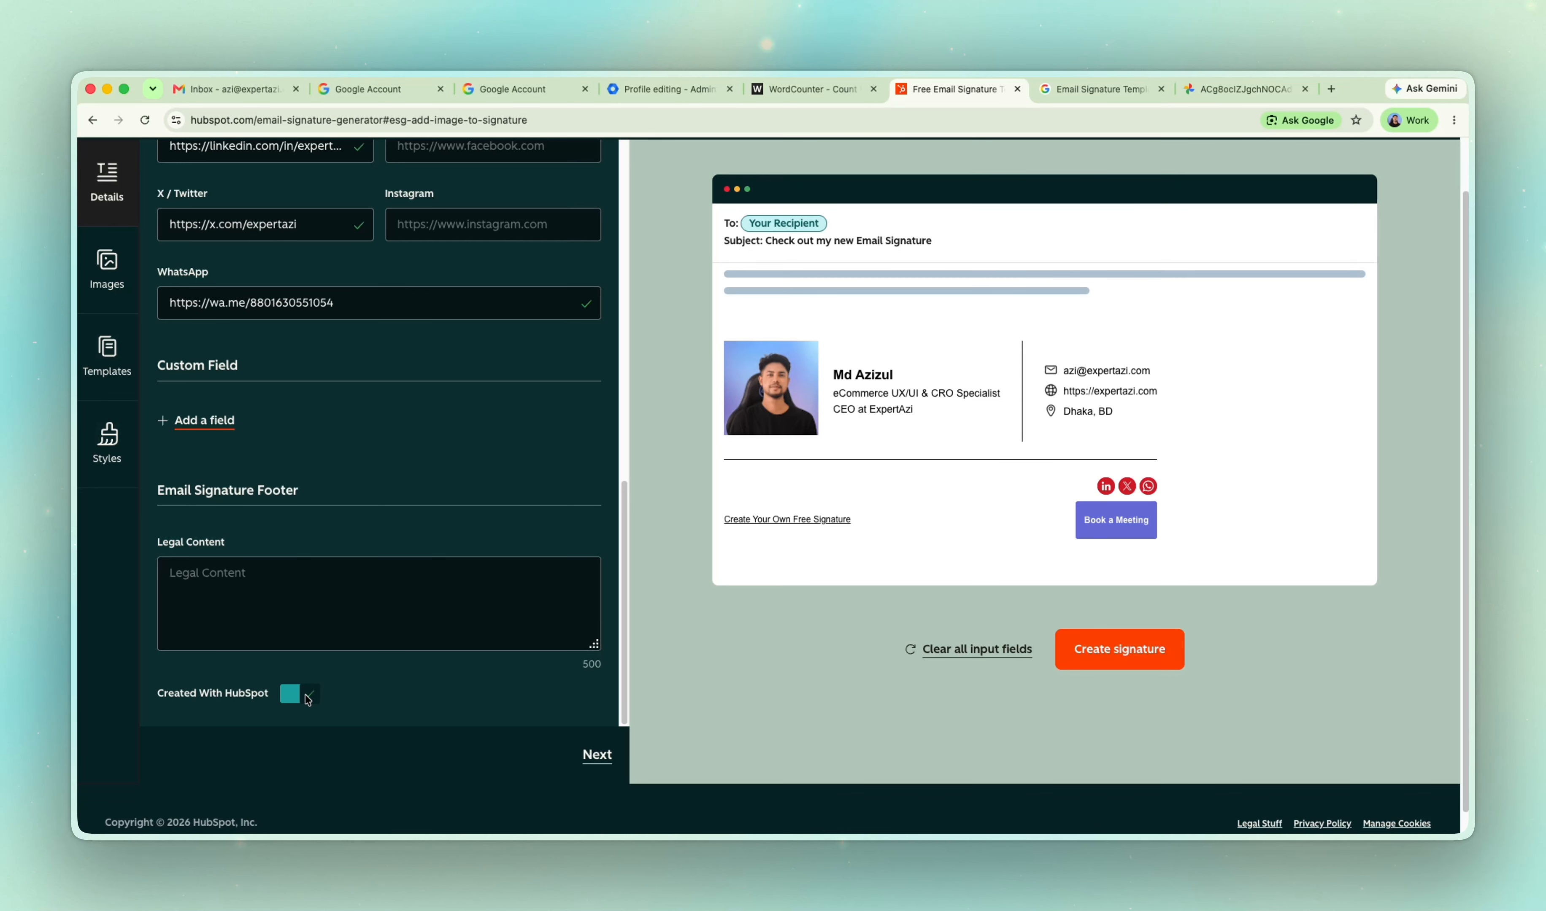
pyautogui.click(304, 696)
pyautogui.click(304, 696)
pyautogui.click(304, 696)
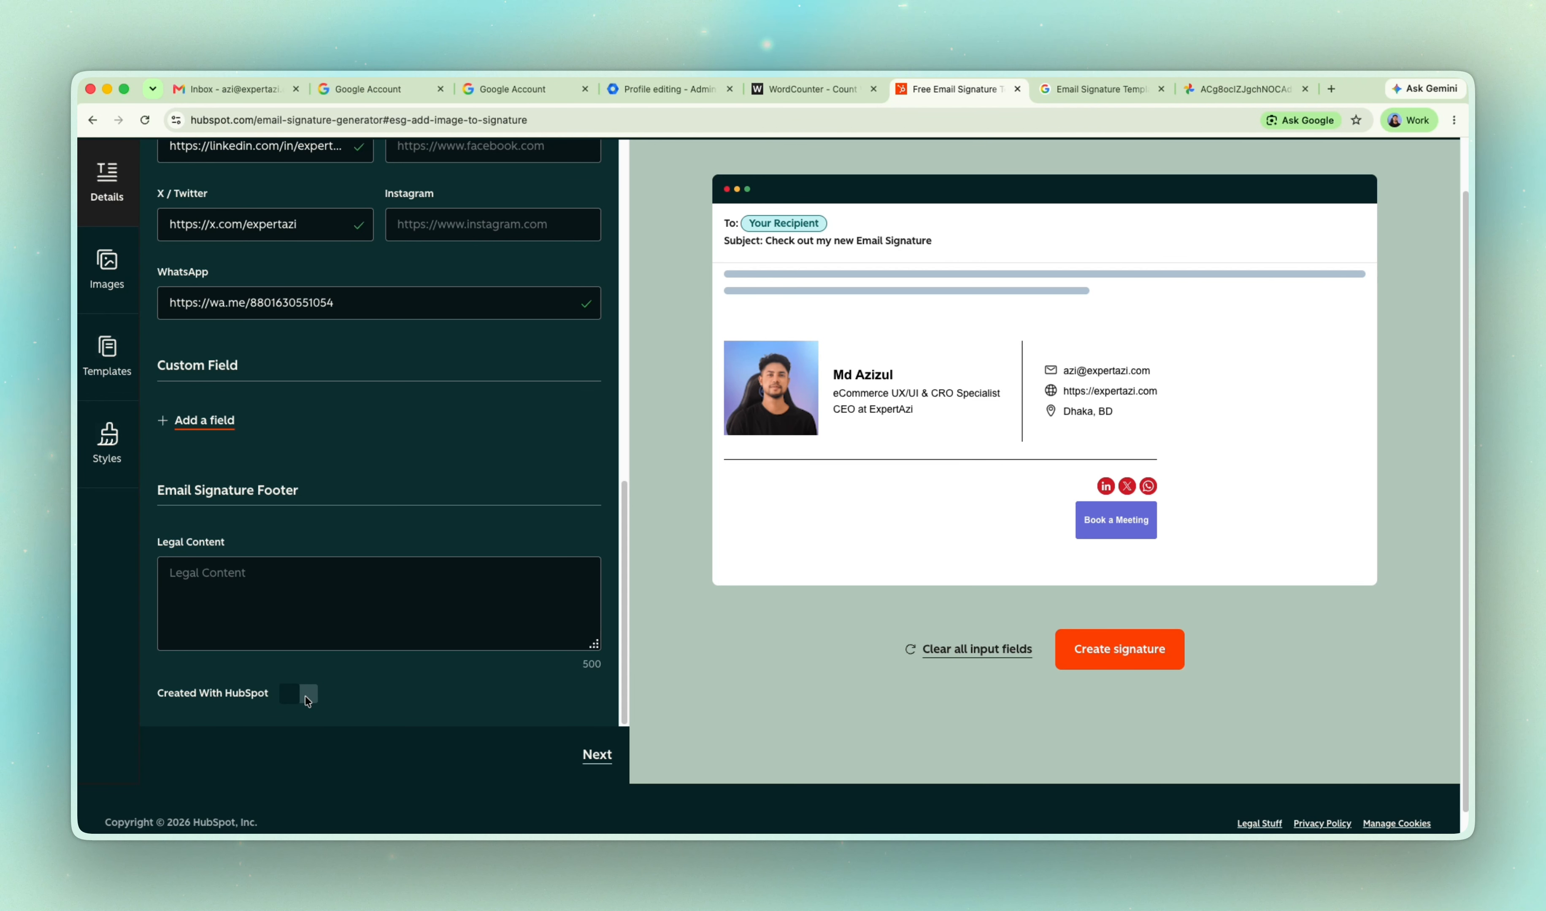
pyautogui.click(305, 696)
pyautogui.click(304, 696)
pyautogui.doubleClick(303, 697)
pyautogui.scroll(2, 1076, 438)
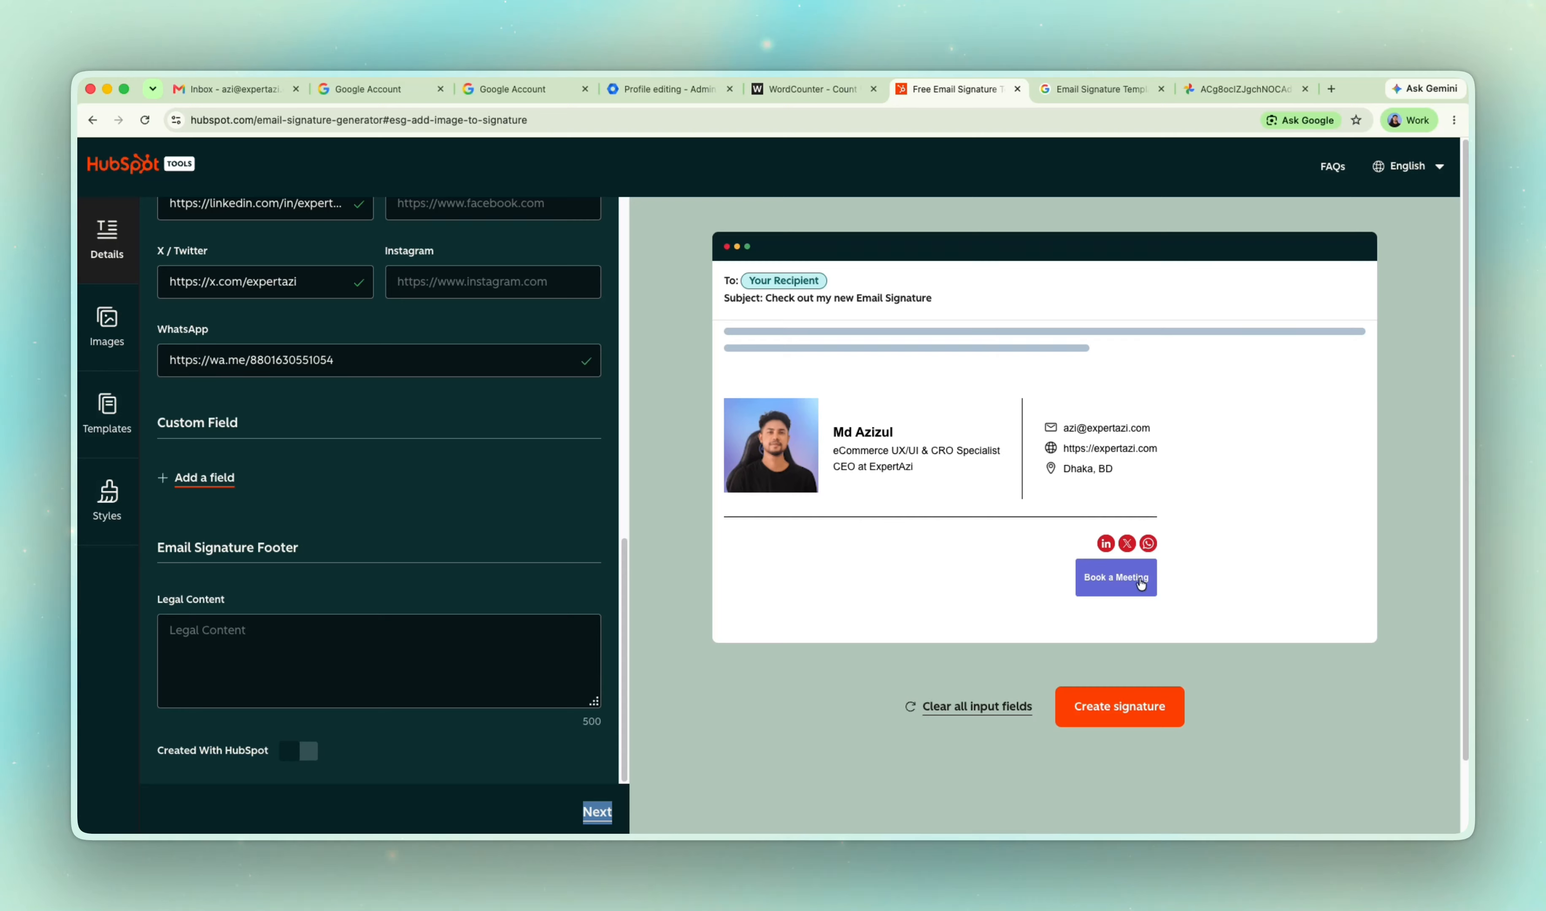
# Advance through the remaining generator pages and create the signature.
pyautogui.click(1090, 708)
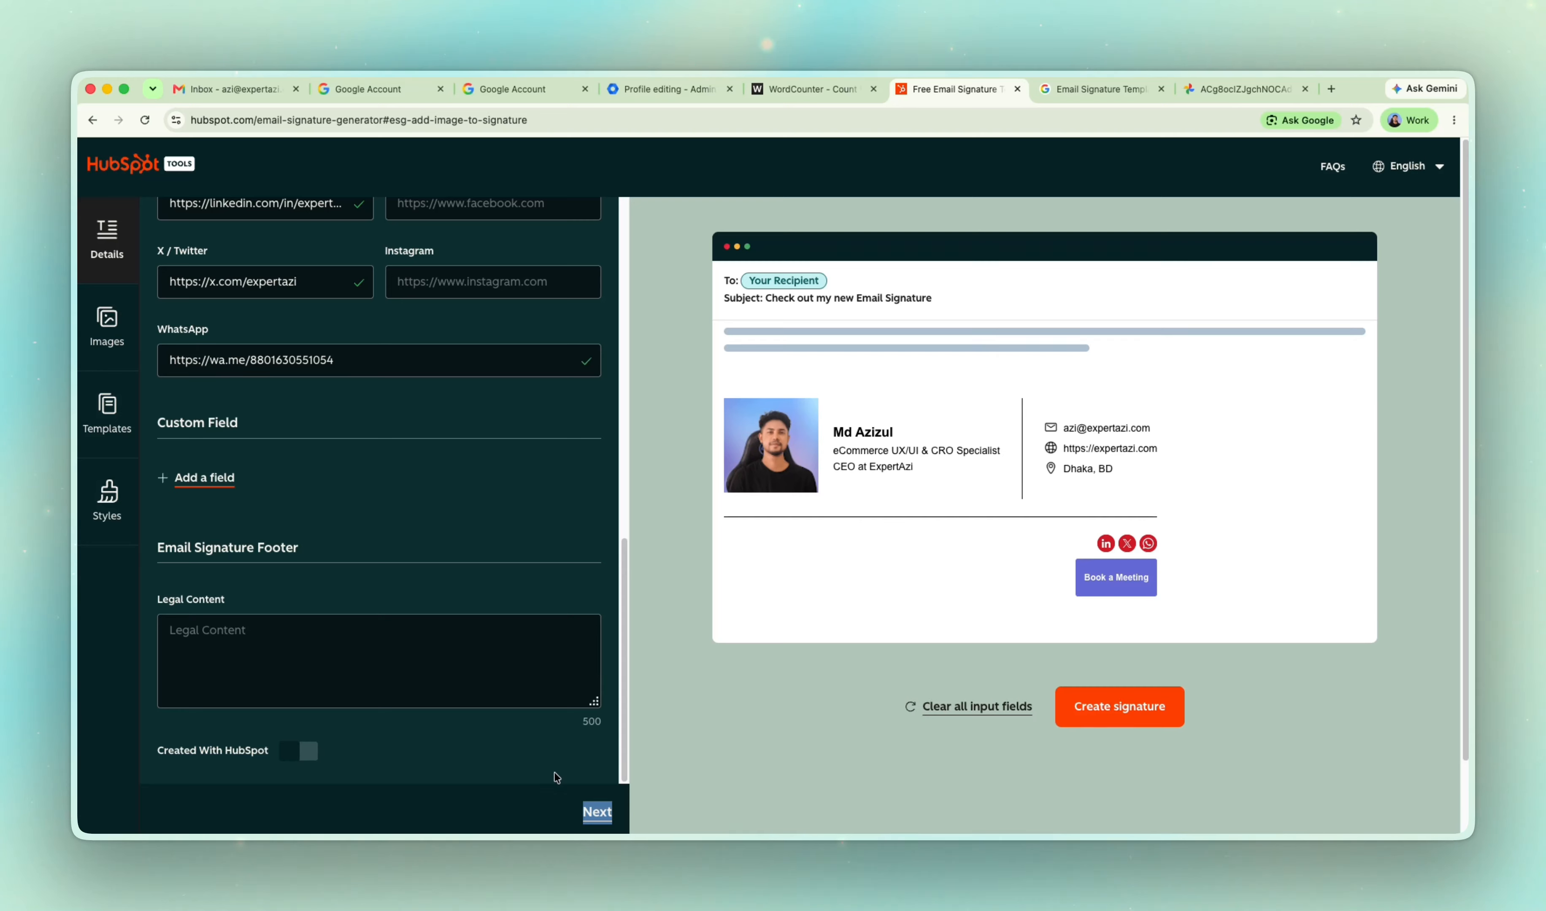
pyautogui.click(793, 809)
pyautogui.click(617, 819)
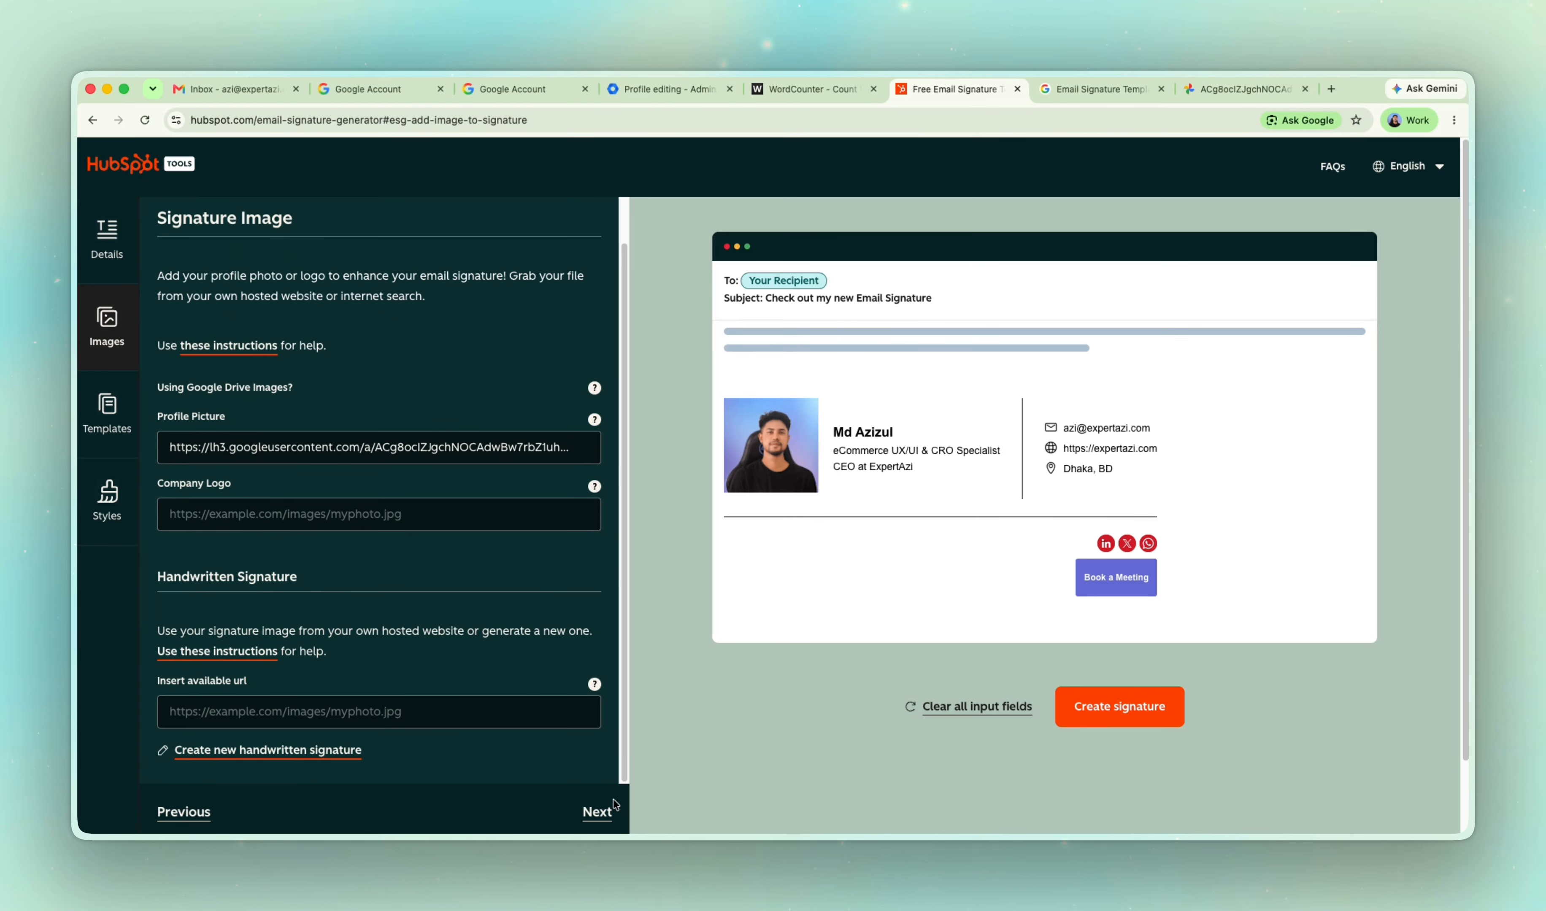
pyautogui.click(600, 812)
pyautogui.click(601, 811)
pyautogui.click(600, 812)
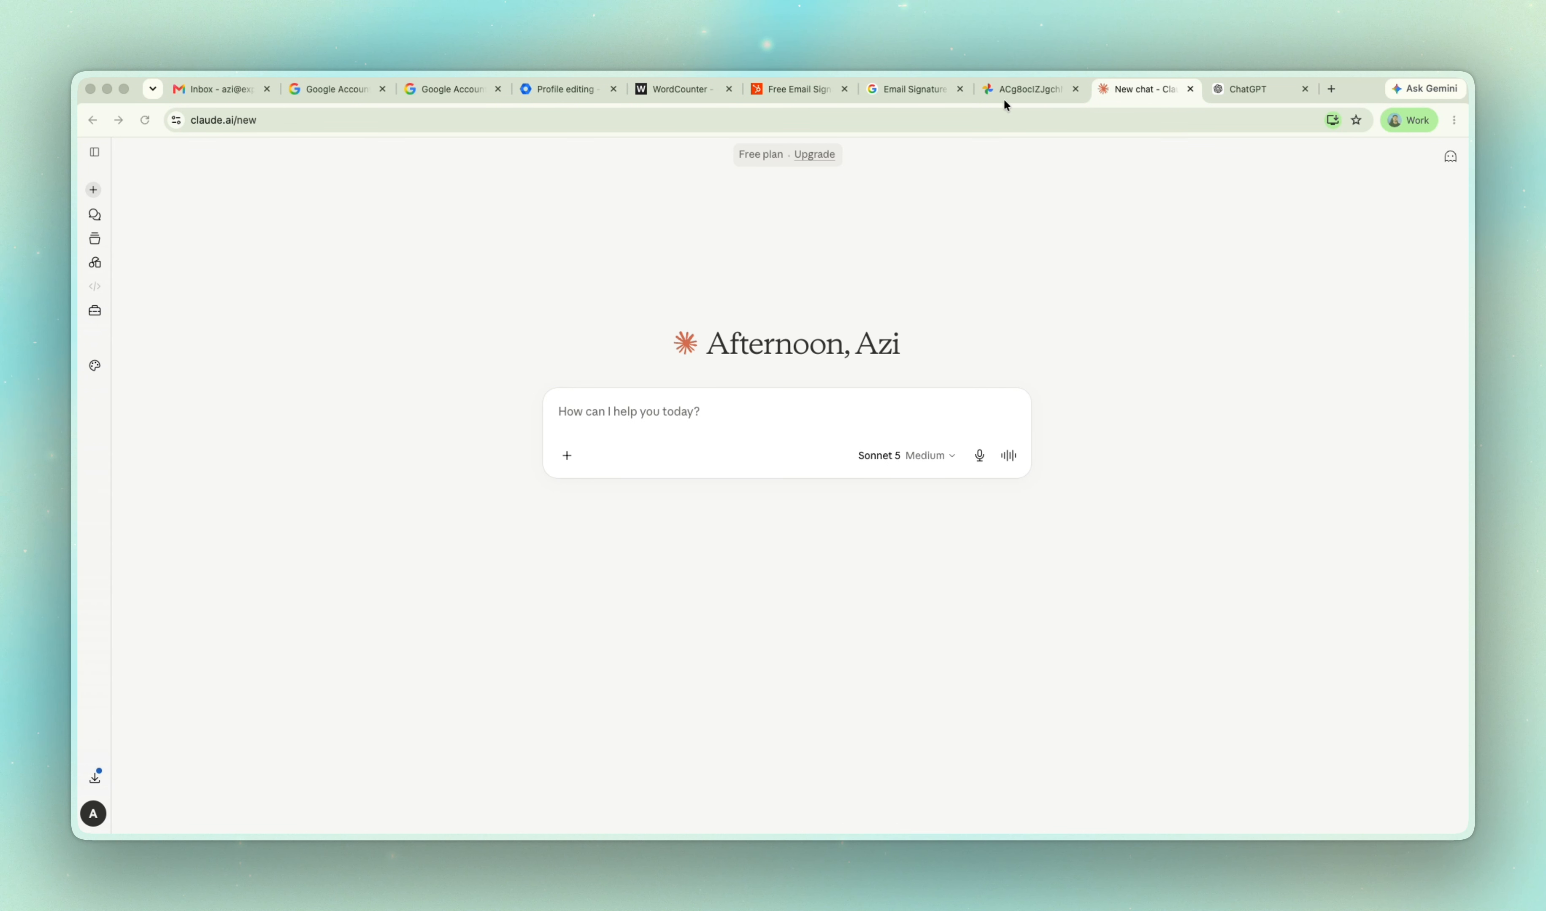
# Copy the finished signature's source code from HubSpot and paste it into a new Claude chat.
pyautogui.click(883, 100)
pyautogui.click(804, 89)
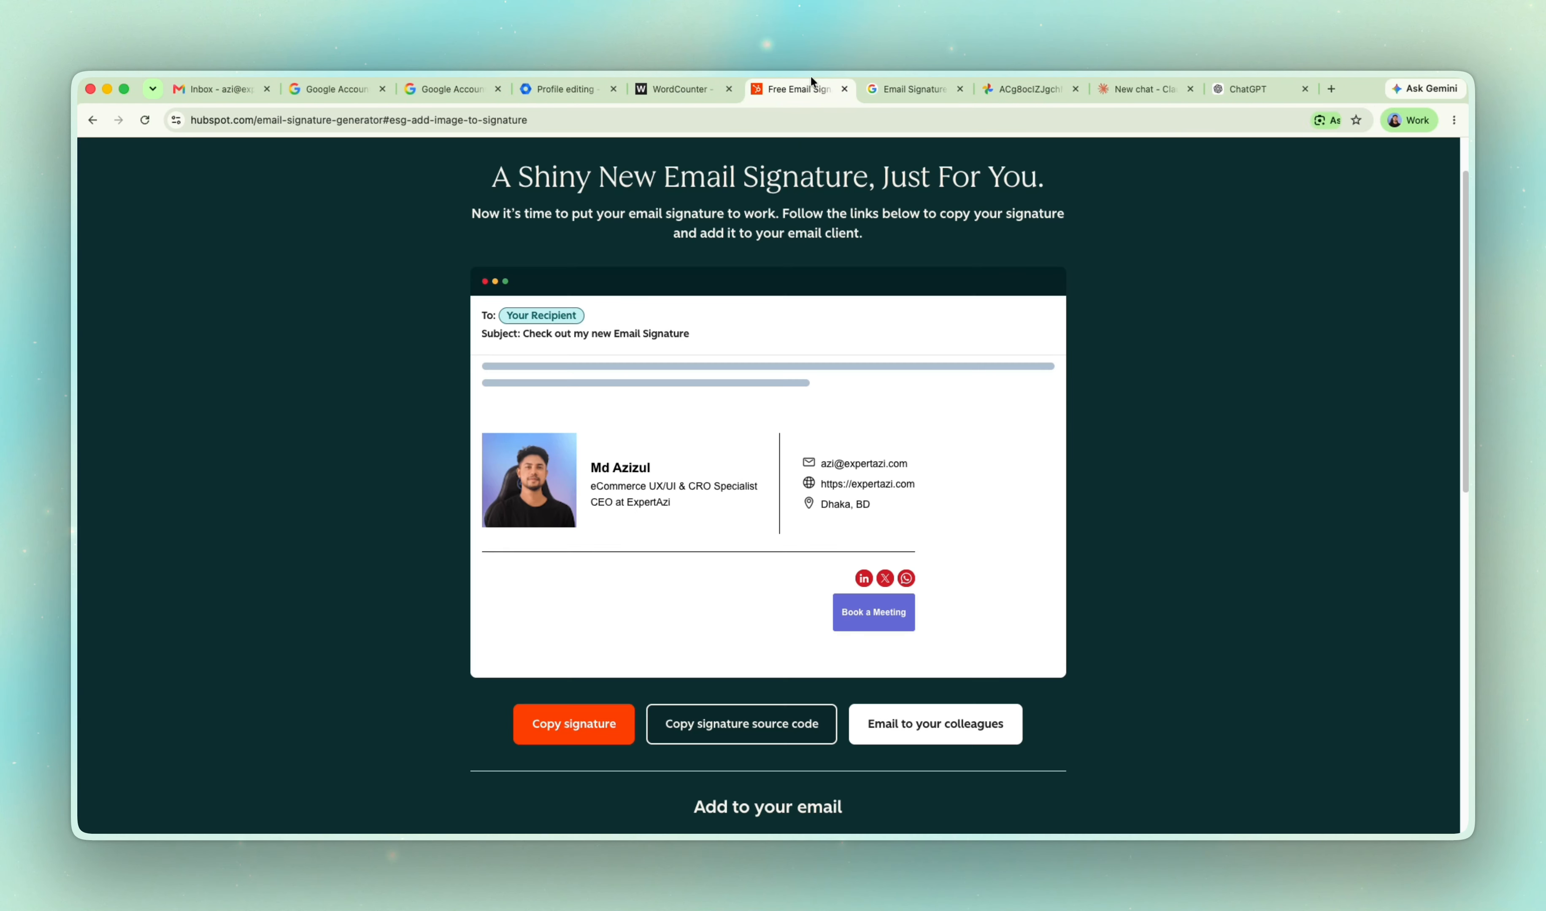
pyautogui.click(741, 729)
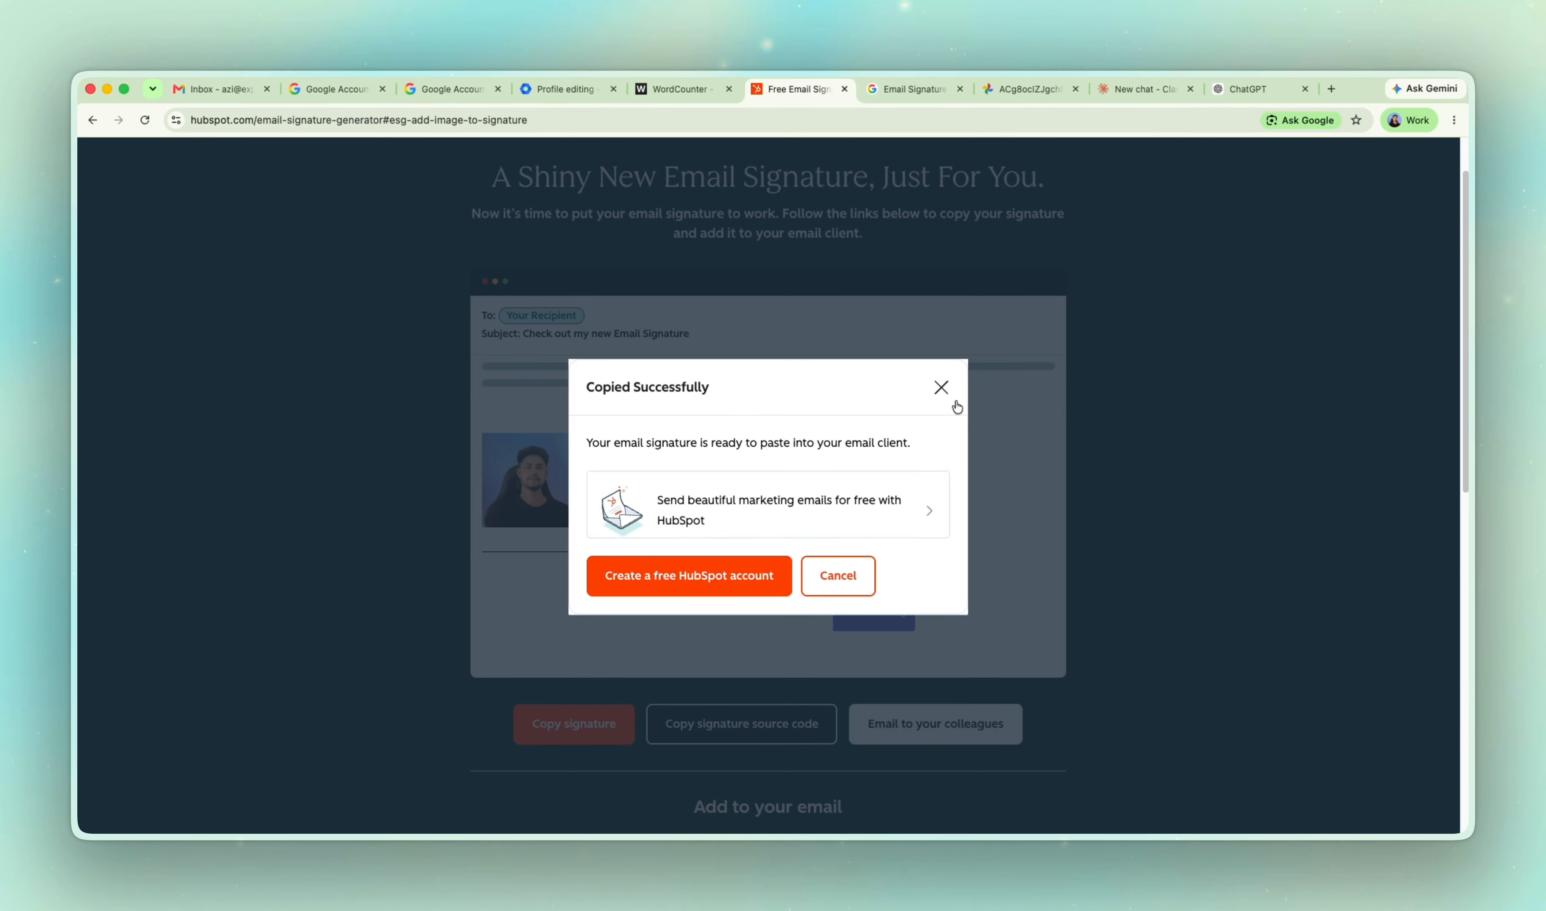
pyautogui.click(940, 388)
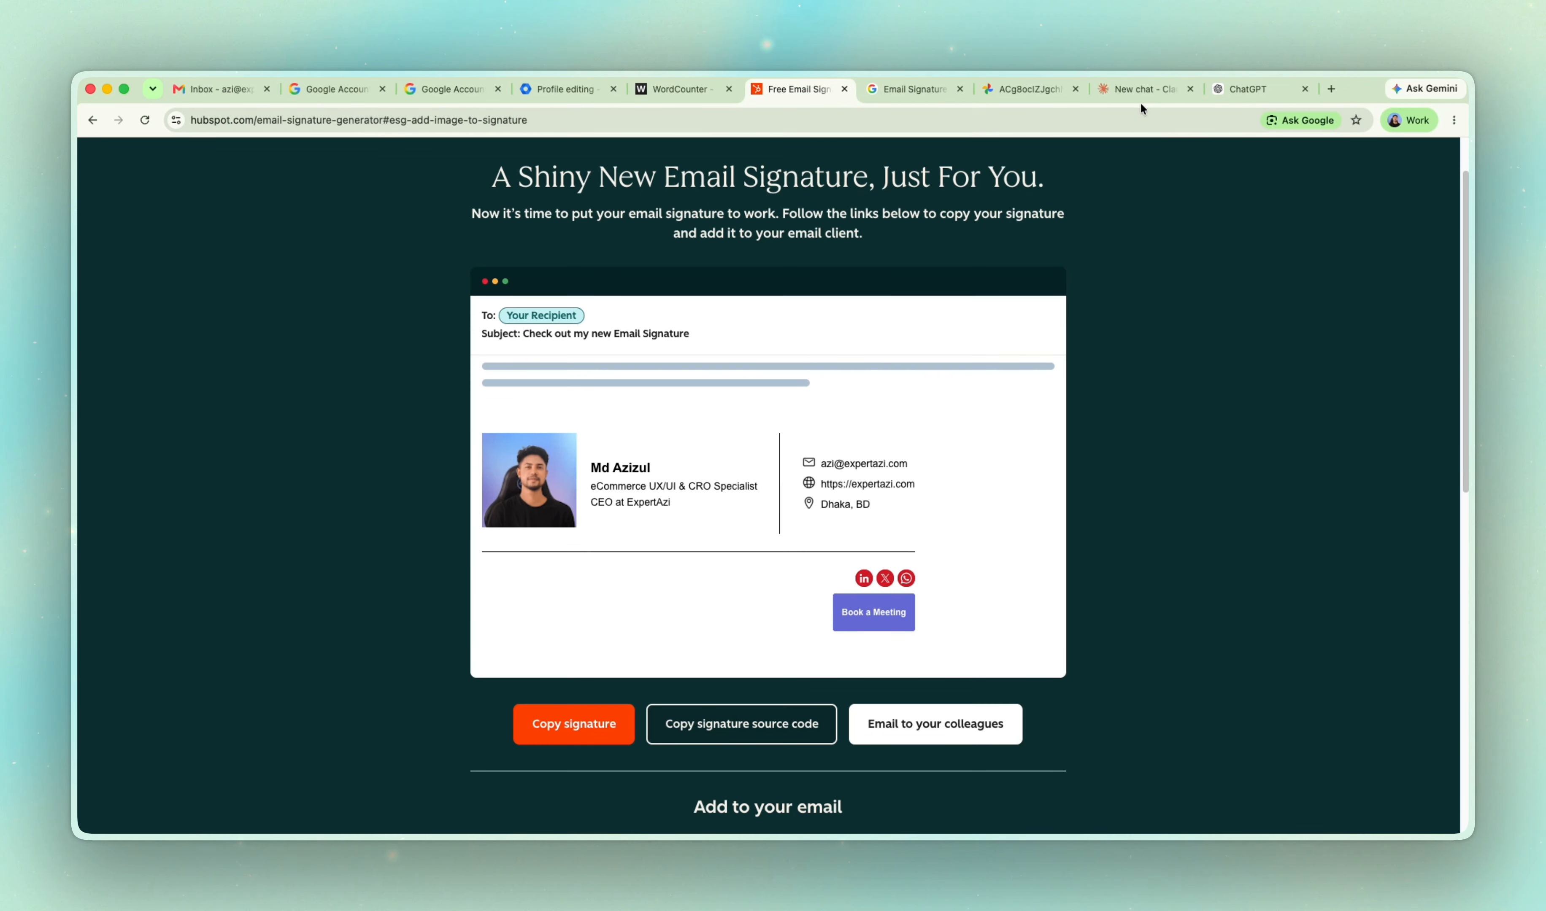
pyautogui.click(1140, 91)
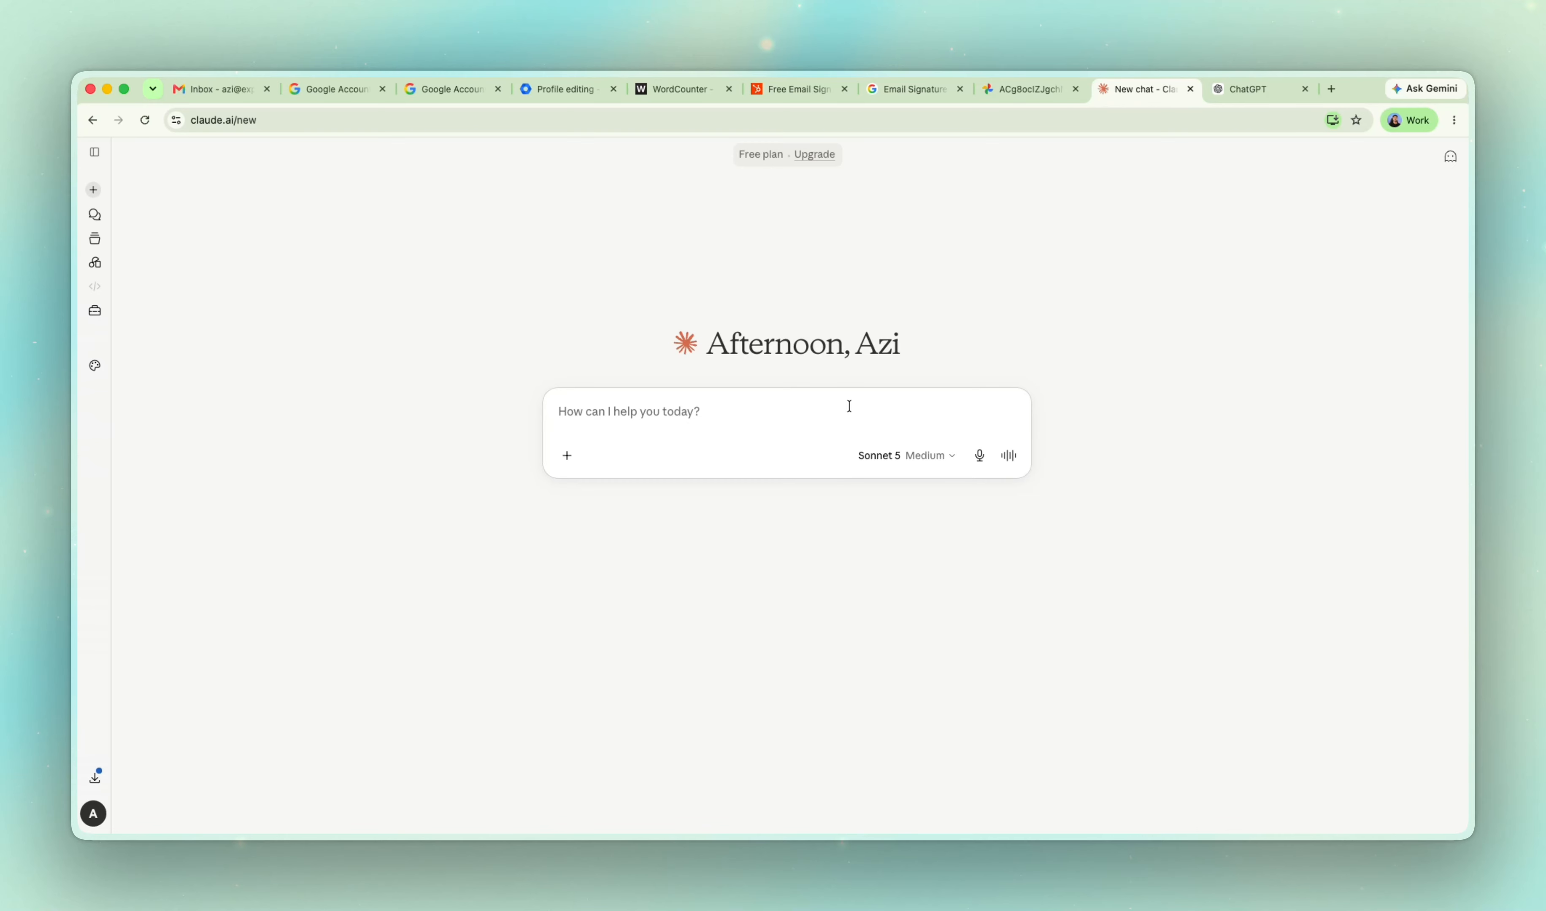
pyautogui.press('super+v')
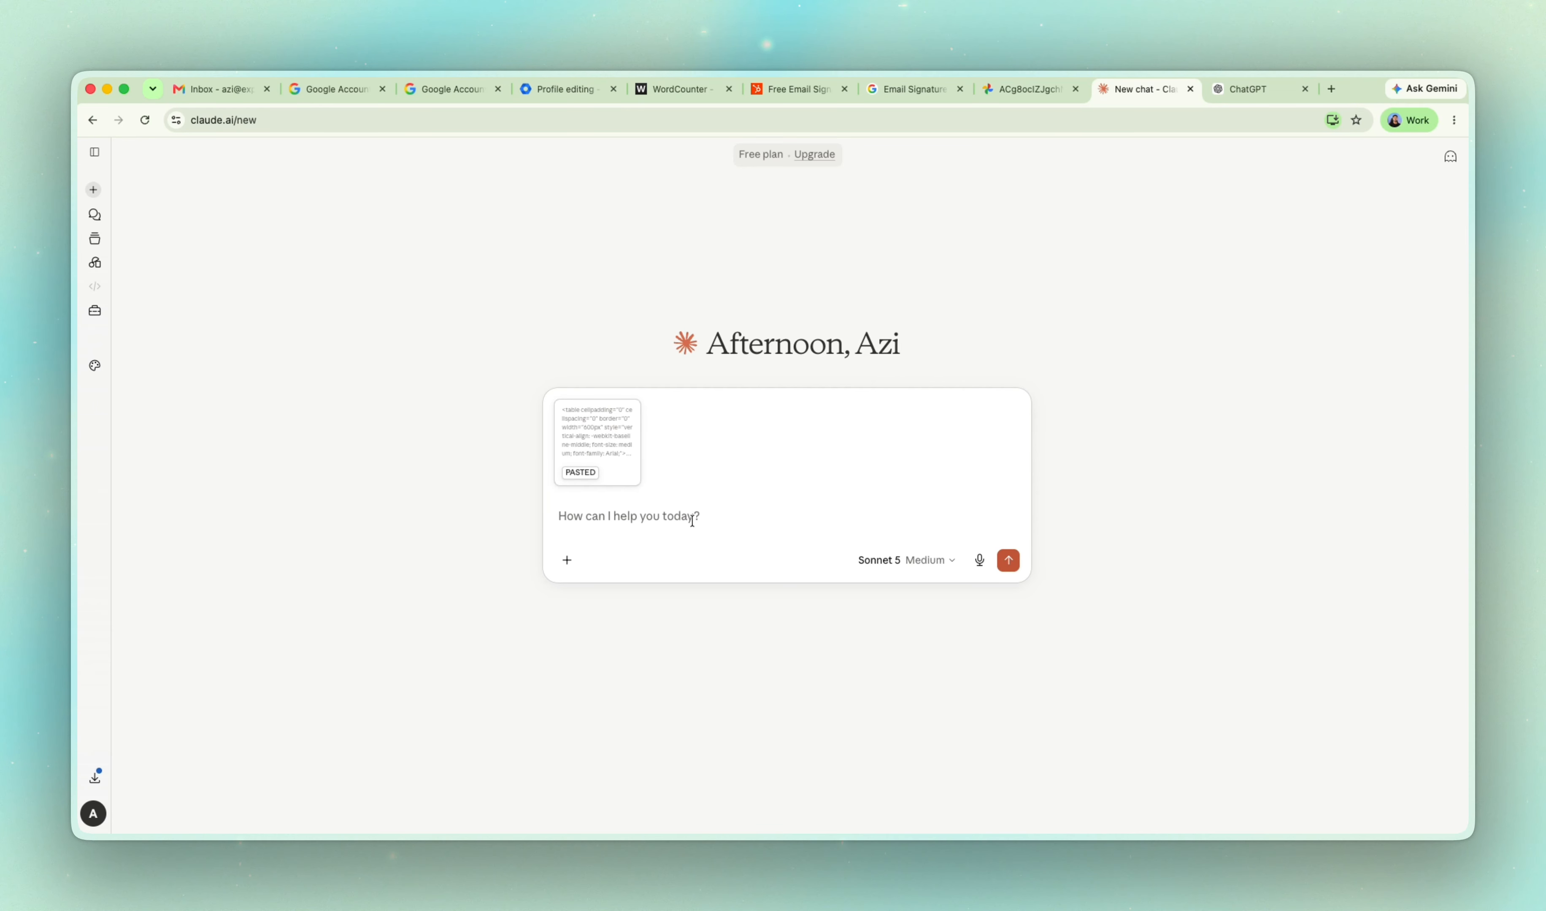
# Ask ChatGPT, with the signature source code, to place the book a meeting button on the left side and give a preview link for copying.
pyautogui.click(778, 89)
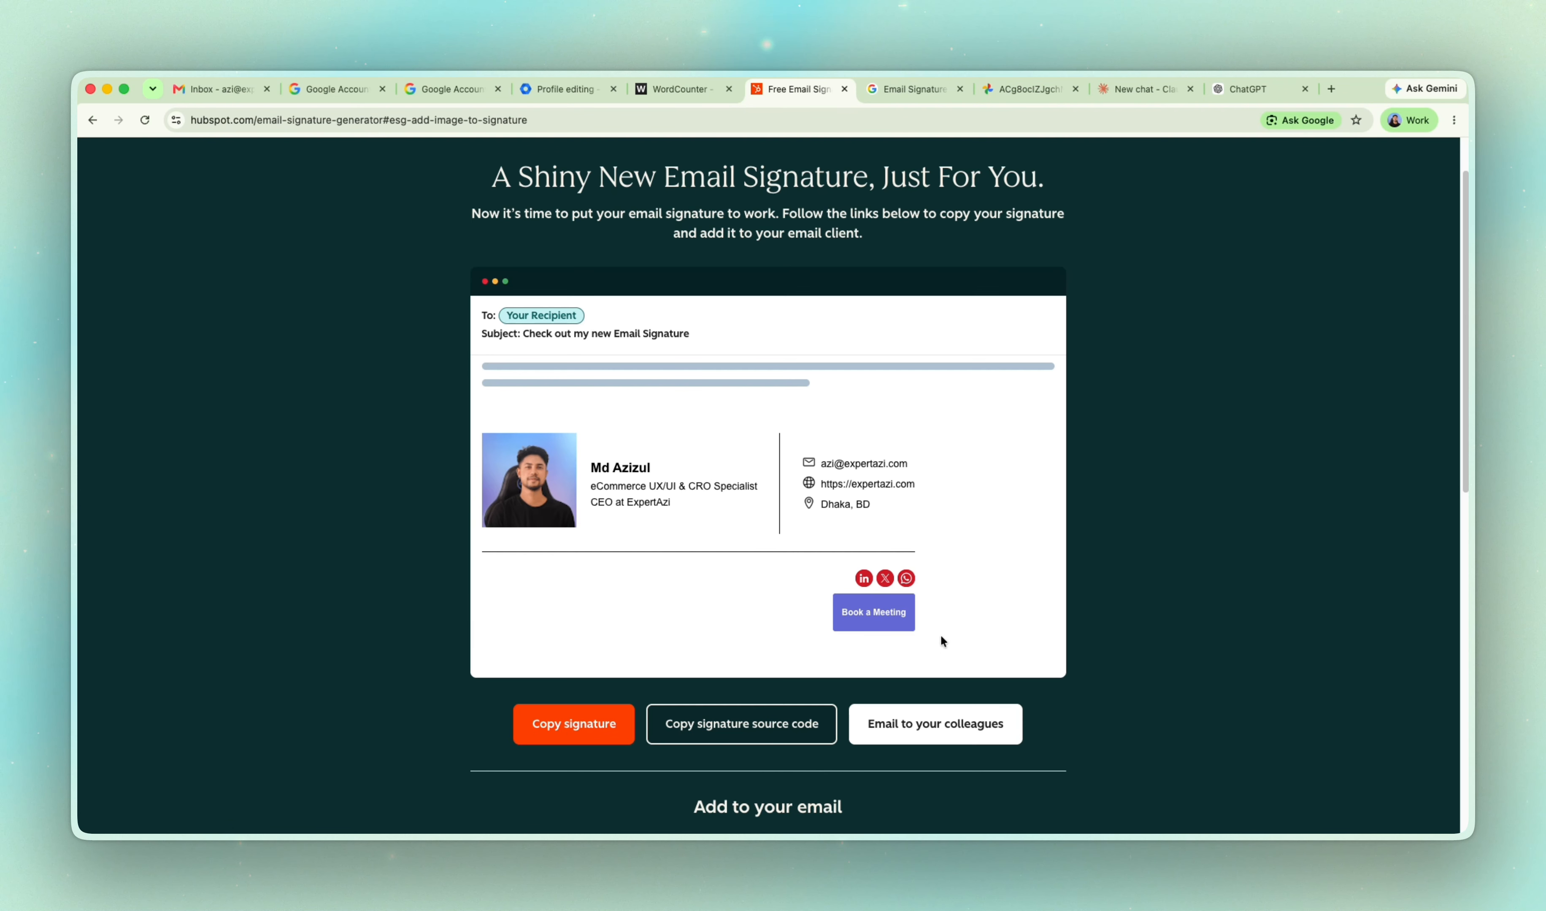
pyautogui.click(1120, 91)
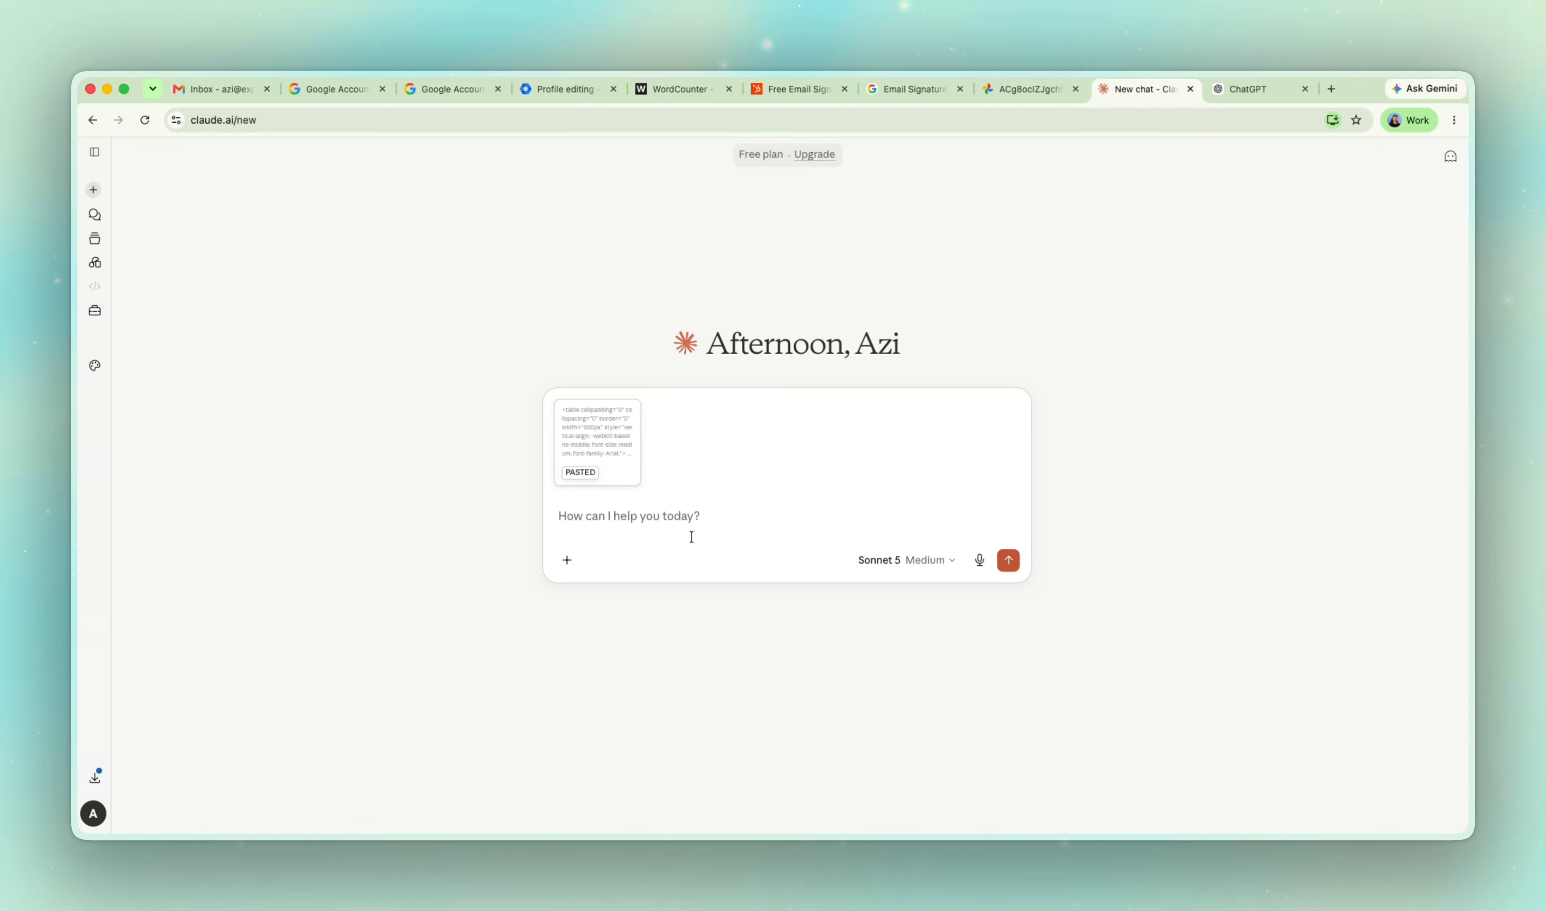
pyautogui.hotkey('ctrl', 'Tab')
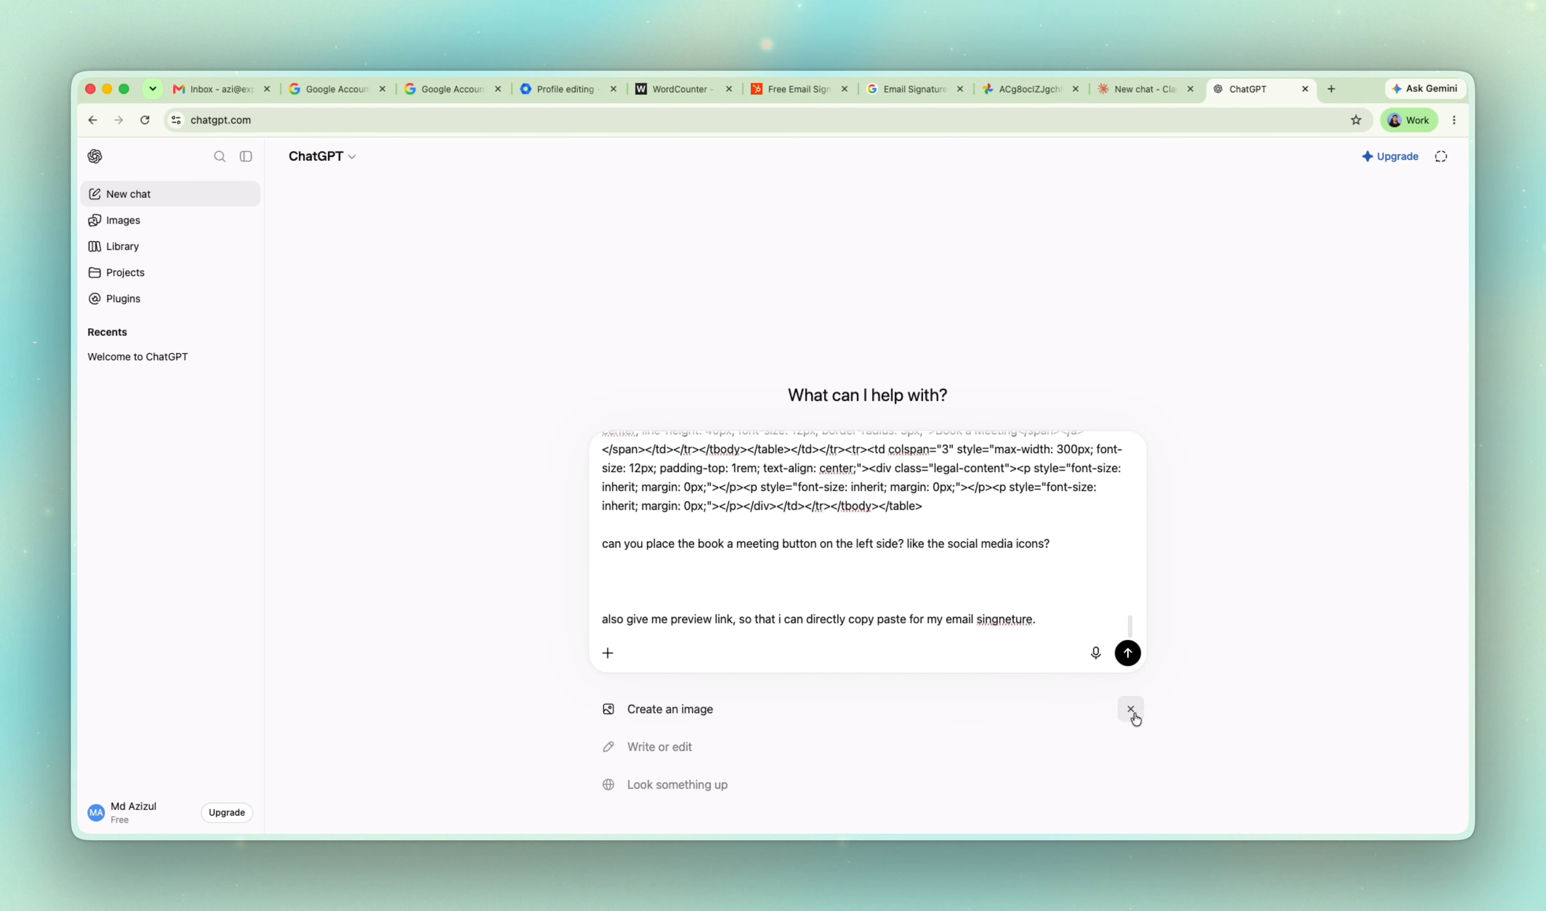
pyautogui.click(1128, 652)
# Send Claude the same request with the pasted source code: book a meeting button on the left side like the social media icons, plus a preview link.
pyautogui.click(1118, 82)
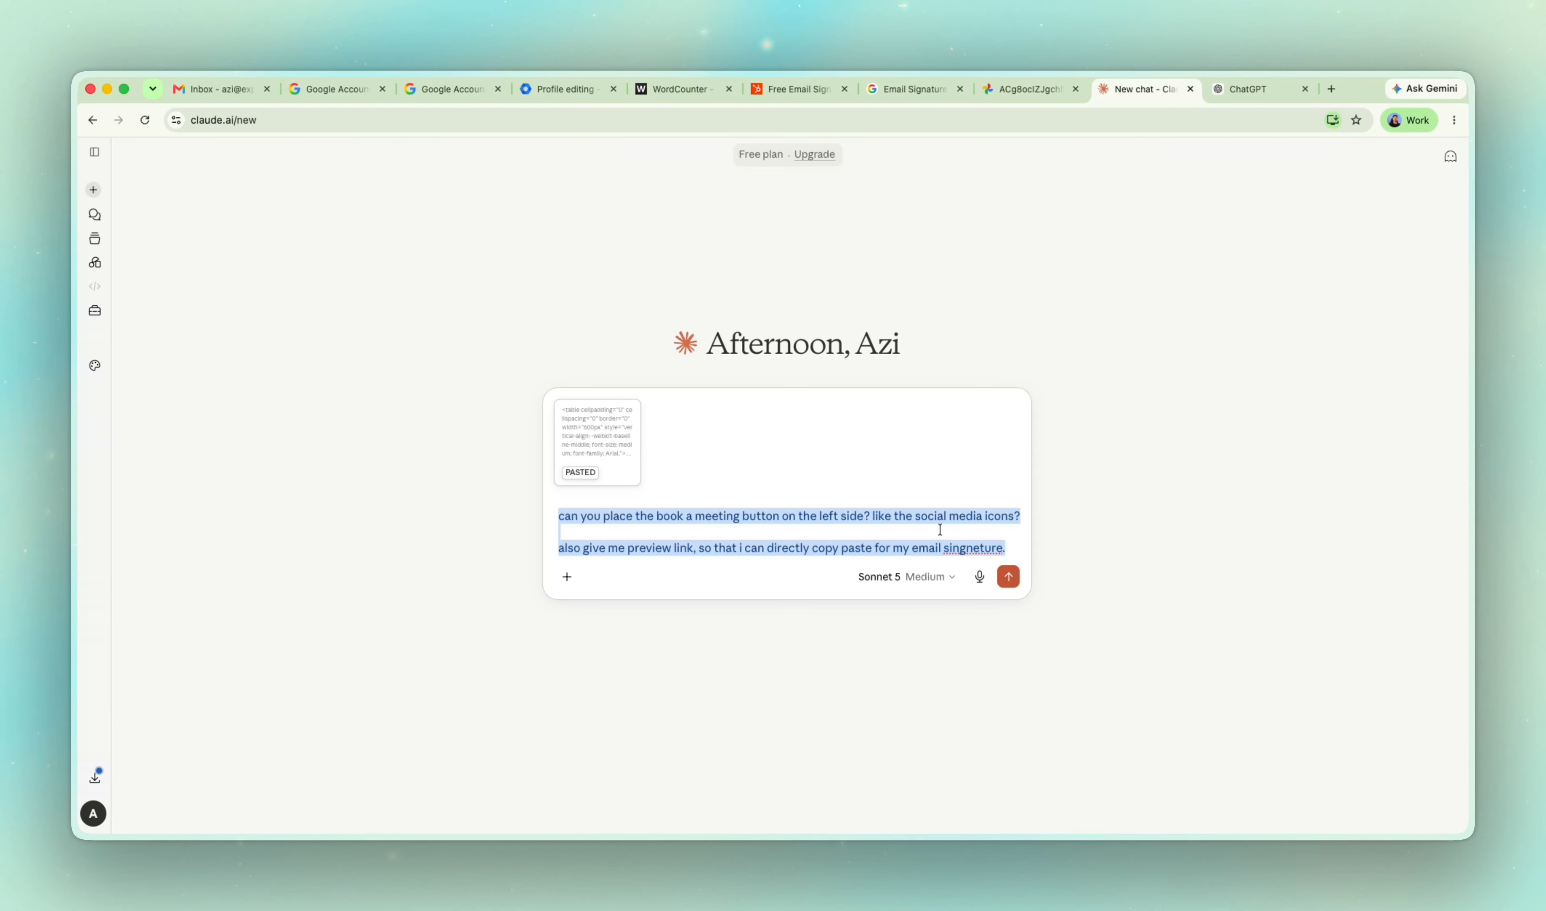
pyautogui.click(748, 524)
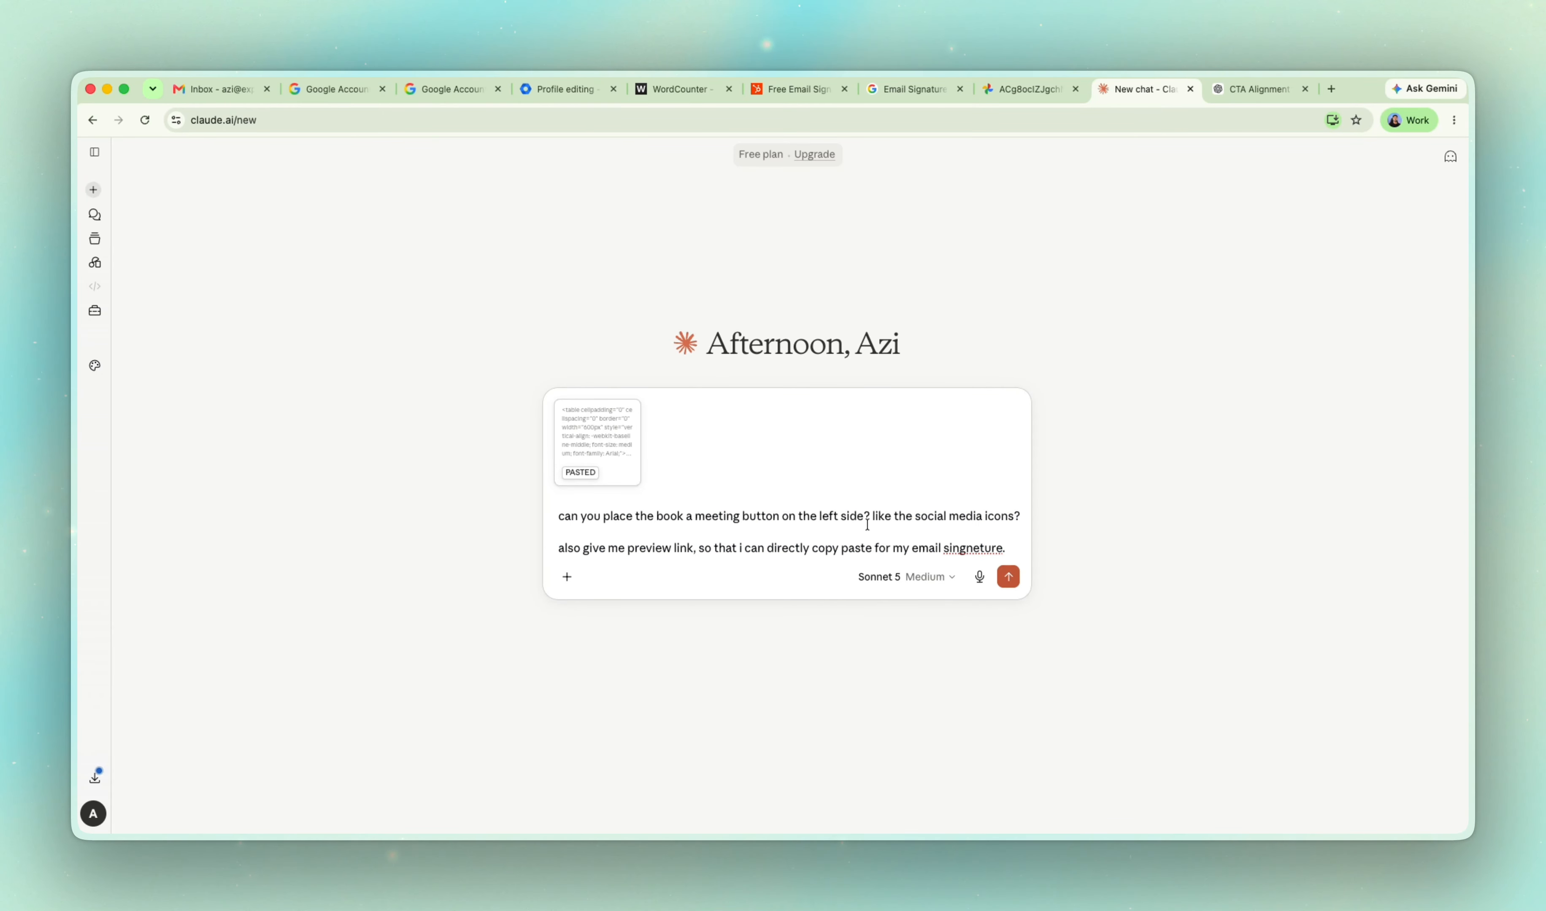
pyautogui.moveTo(870, 517); pyautogui.dragTo(600, 513)
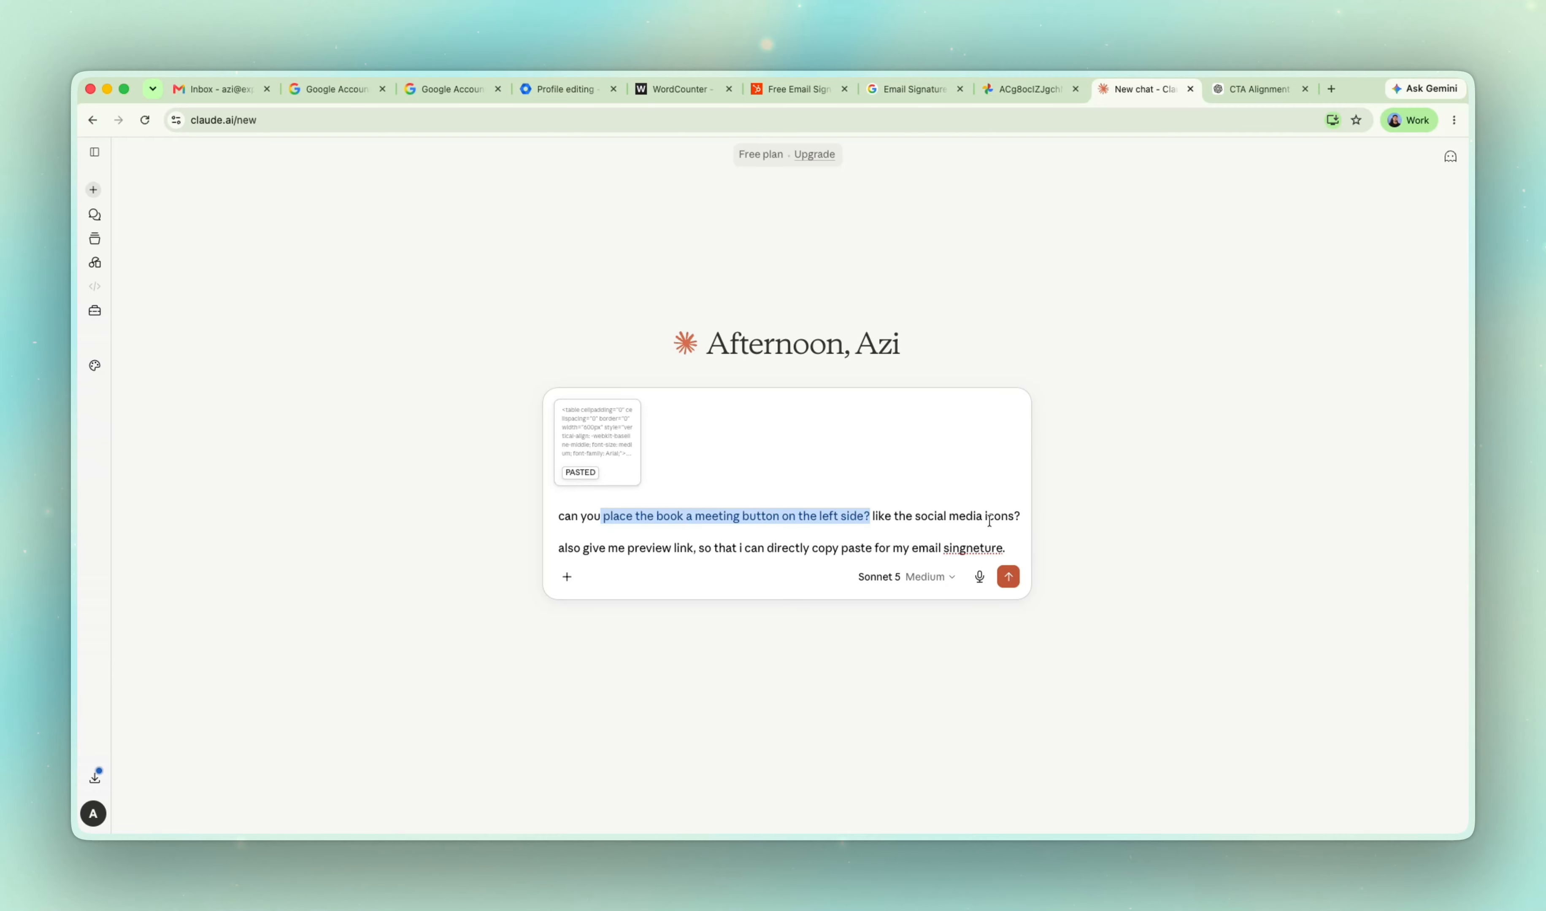
pyautogui.click(1008, 576)
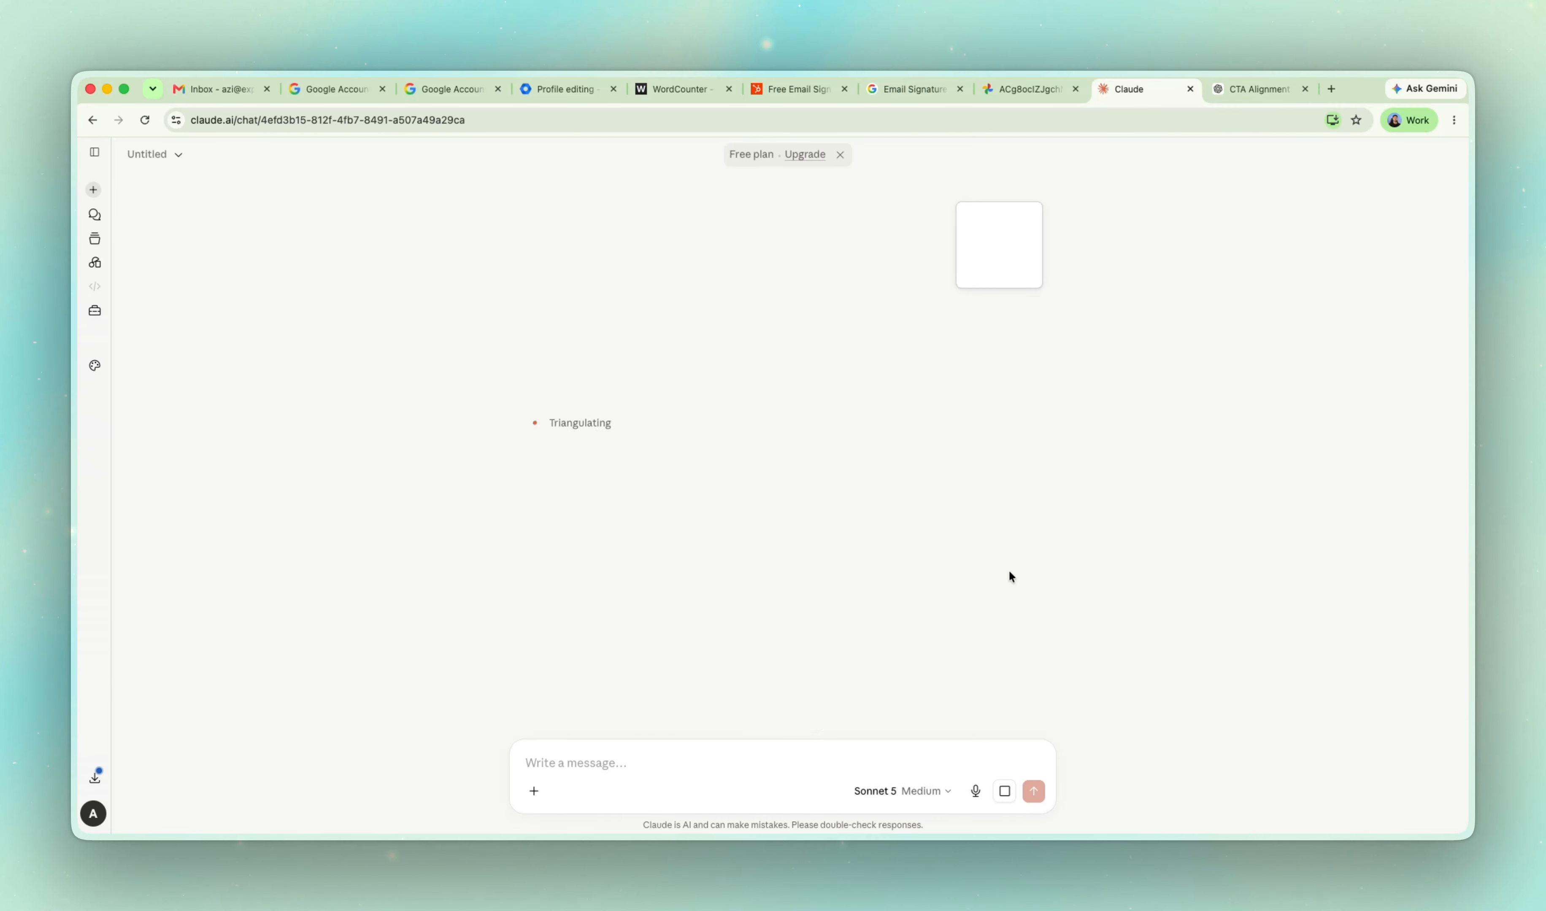
# Read ChatGPT's reply on moving the Book a Meeting button to the left, comparing the original and replacement HTML sections.
pyautogui.click(1222, 87)
pyautogui.scroll(10, 926, 403)
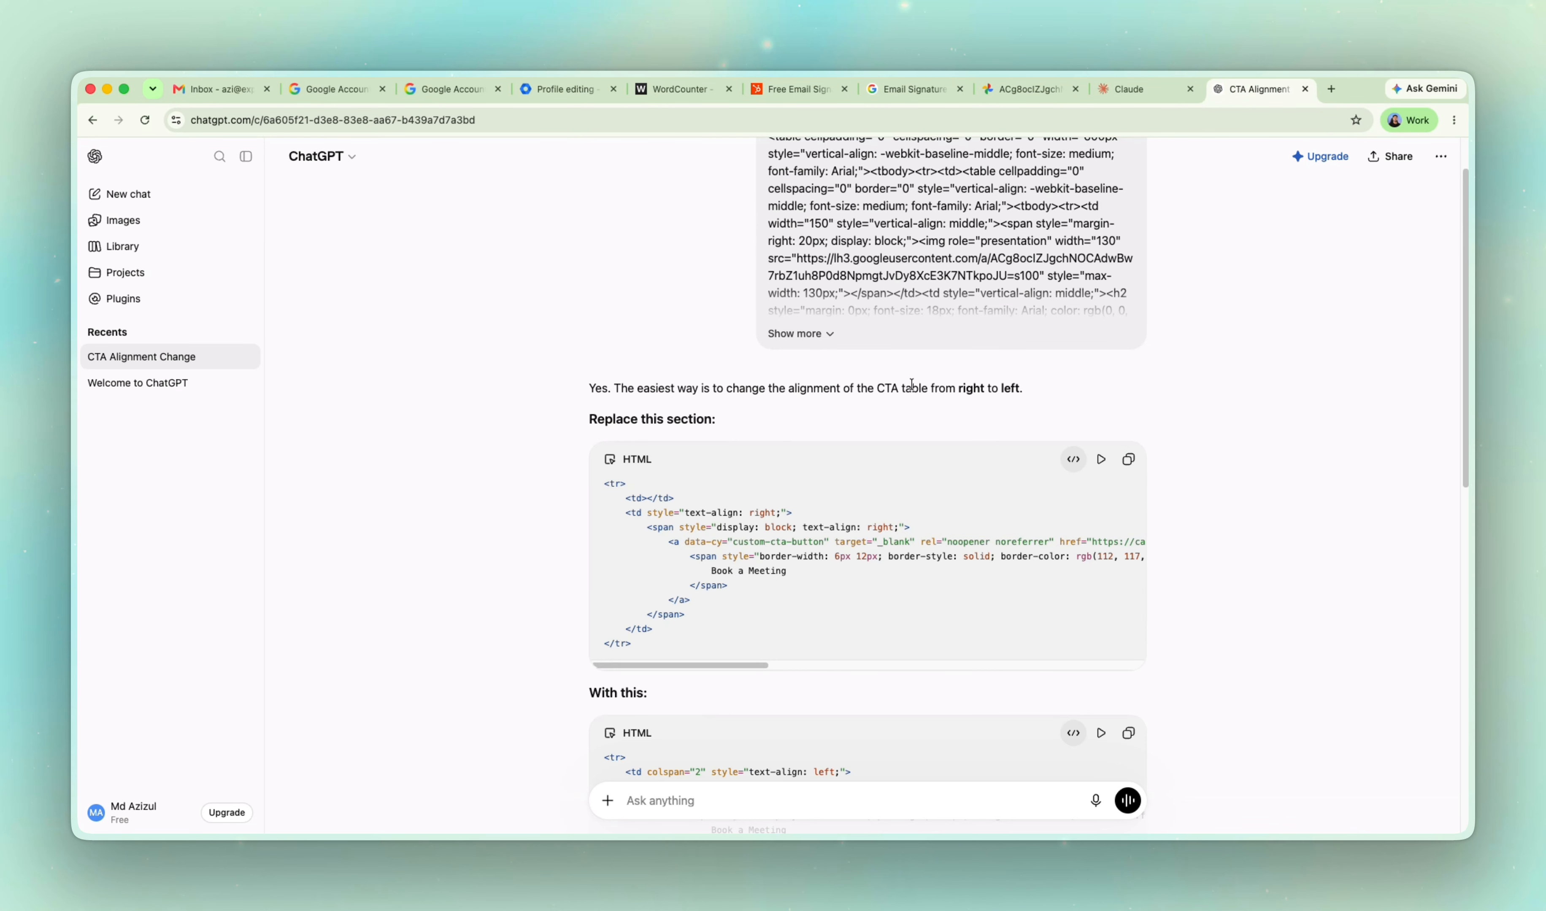
pyautogui.scroll(-10, 912, 385)
pyautogui.scroll(10, 1031, 240)
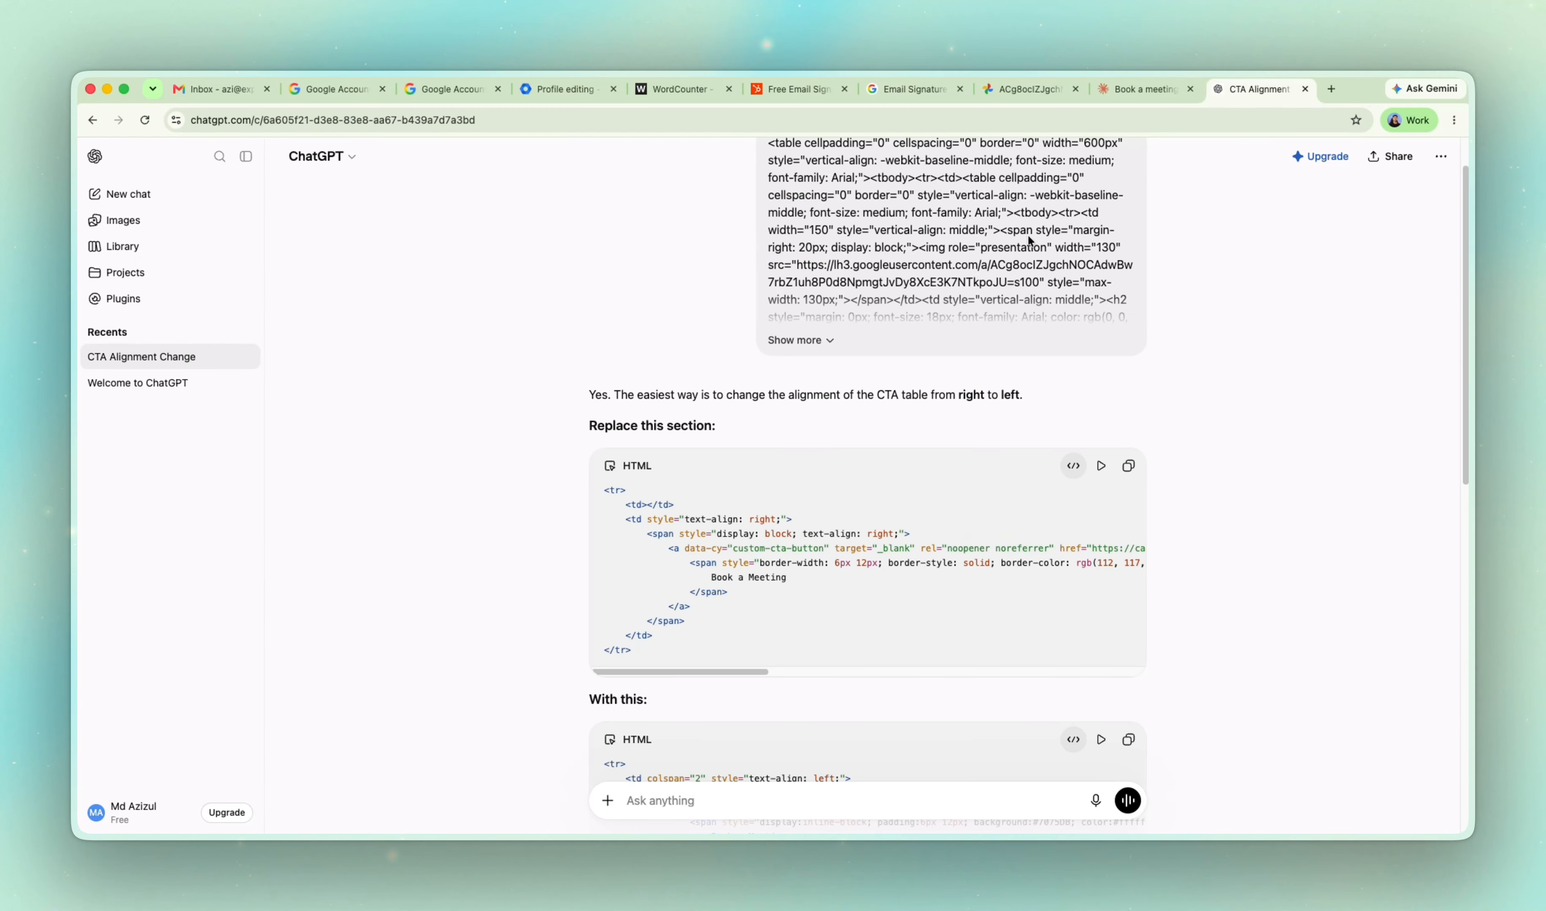
pyautogui.scroll(-6, 1015, 359)
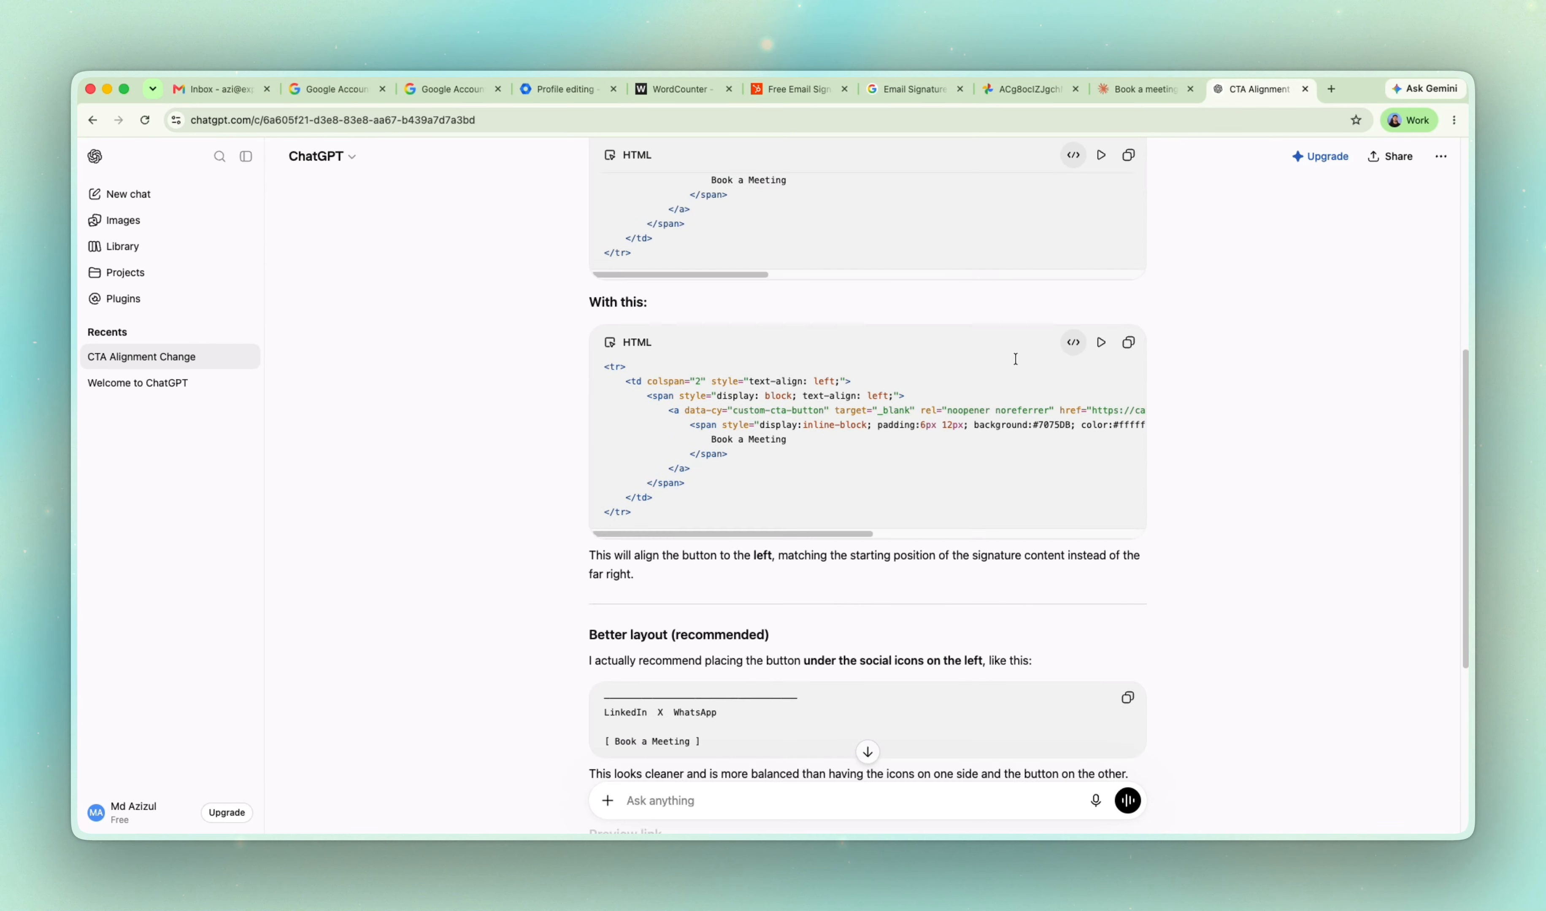
pyautogui.scroll(-5, 1015, 358)
pyautogui.scroll(11, 964, 323)
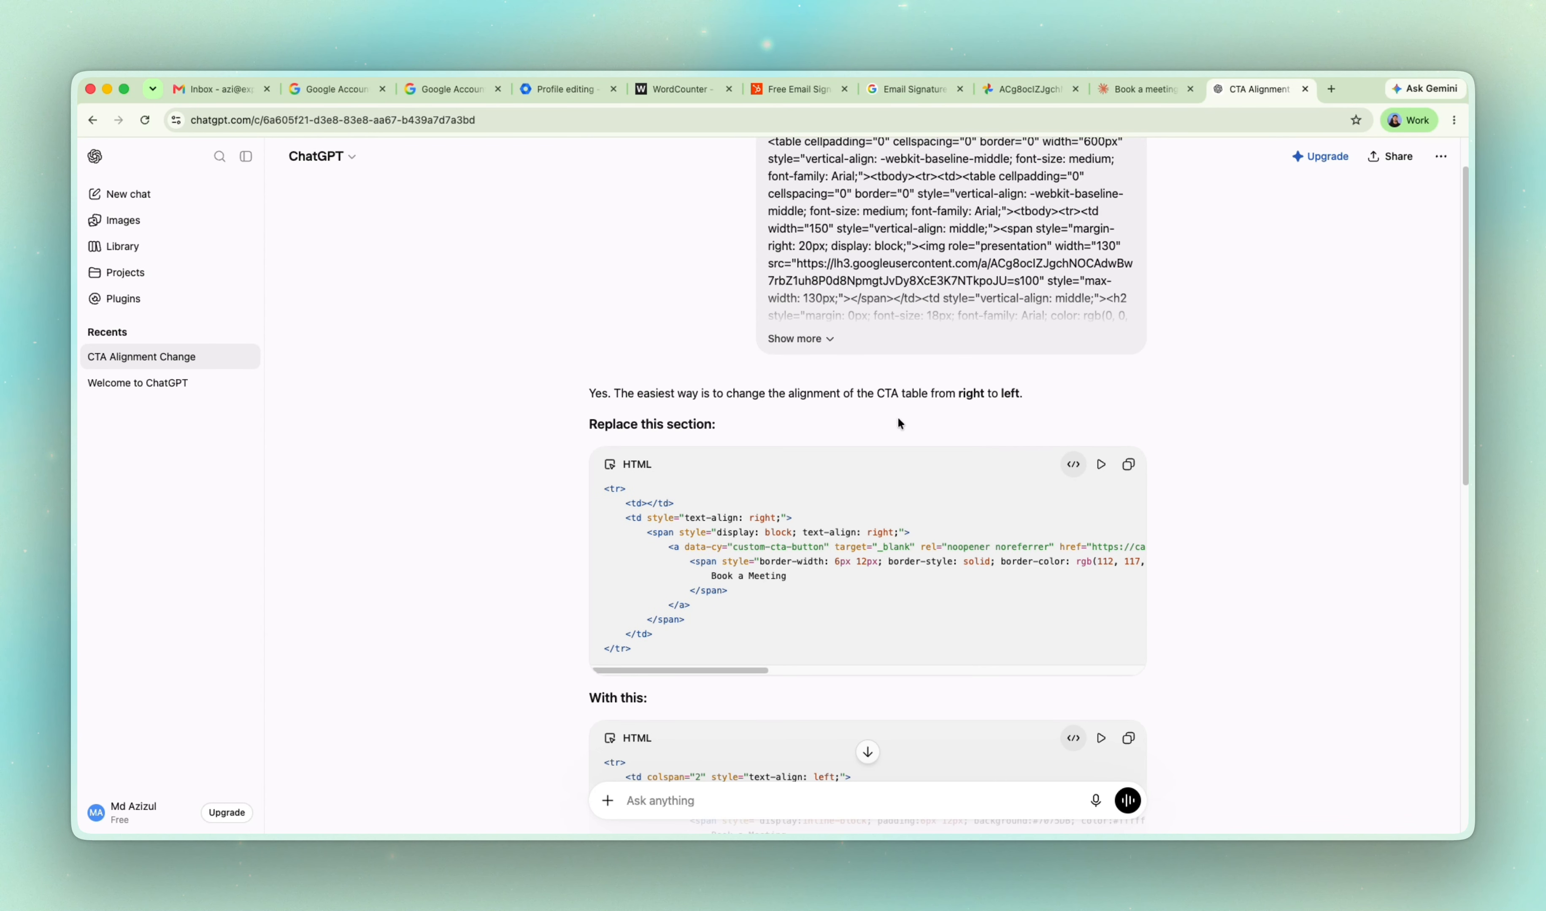
pyautogui.scroll(-11, 897, 422)
pyautogui.scroll(5, 1058, 306)
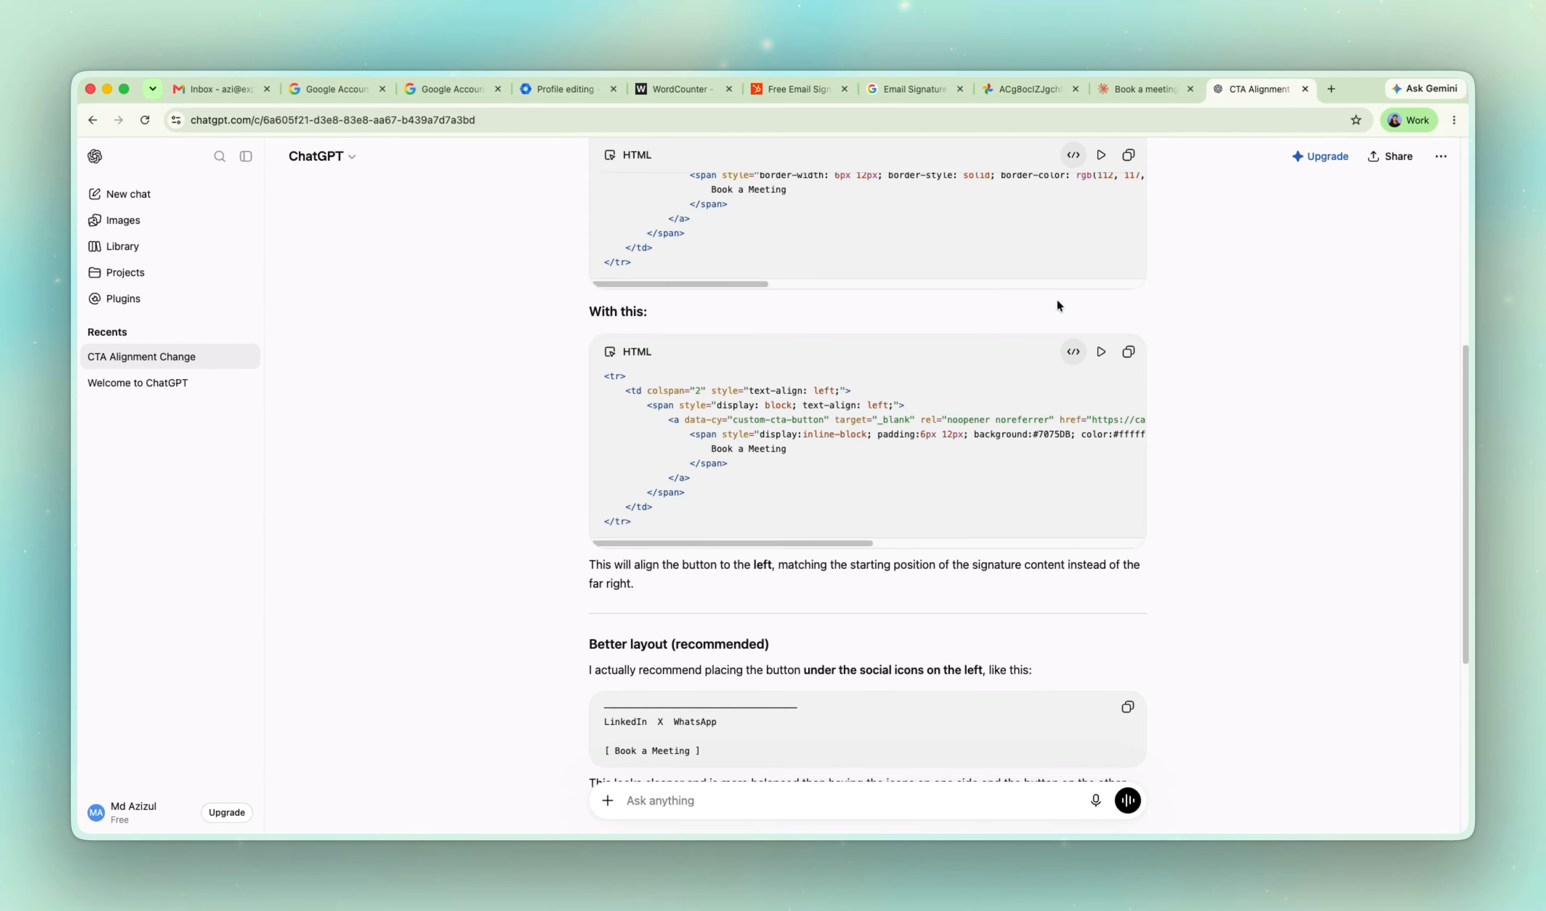
pyautogui.scroll(2, 1082, 338)
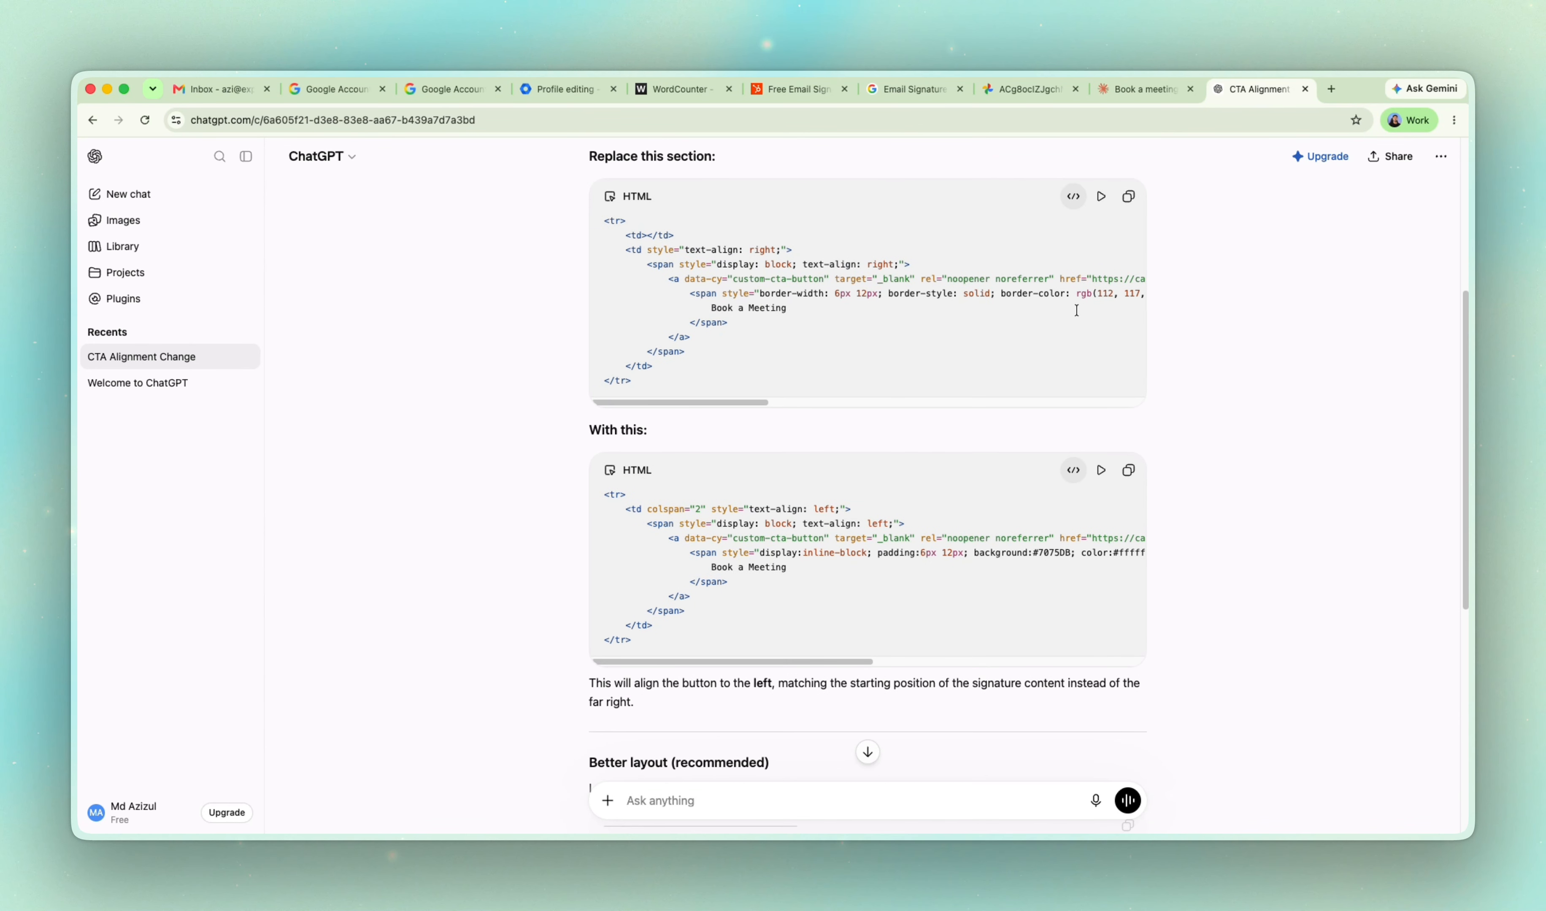
# Preview the rendered output of both the original and replacement HTML snippets in ChatGPT's reply.
pyautogui.click(1101, 195)
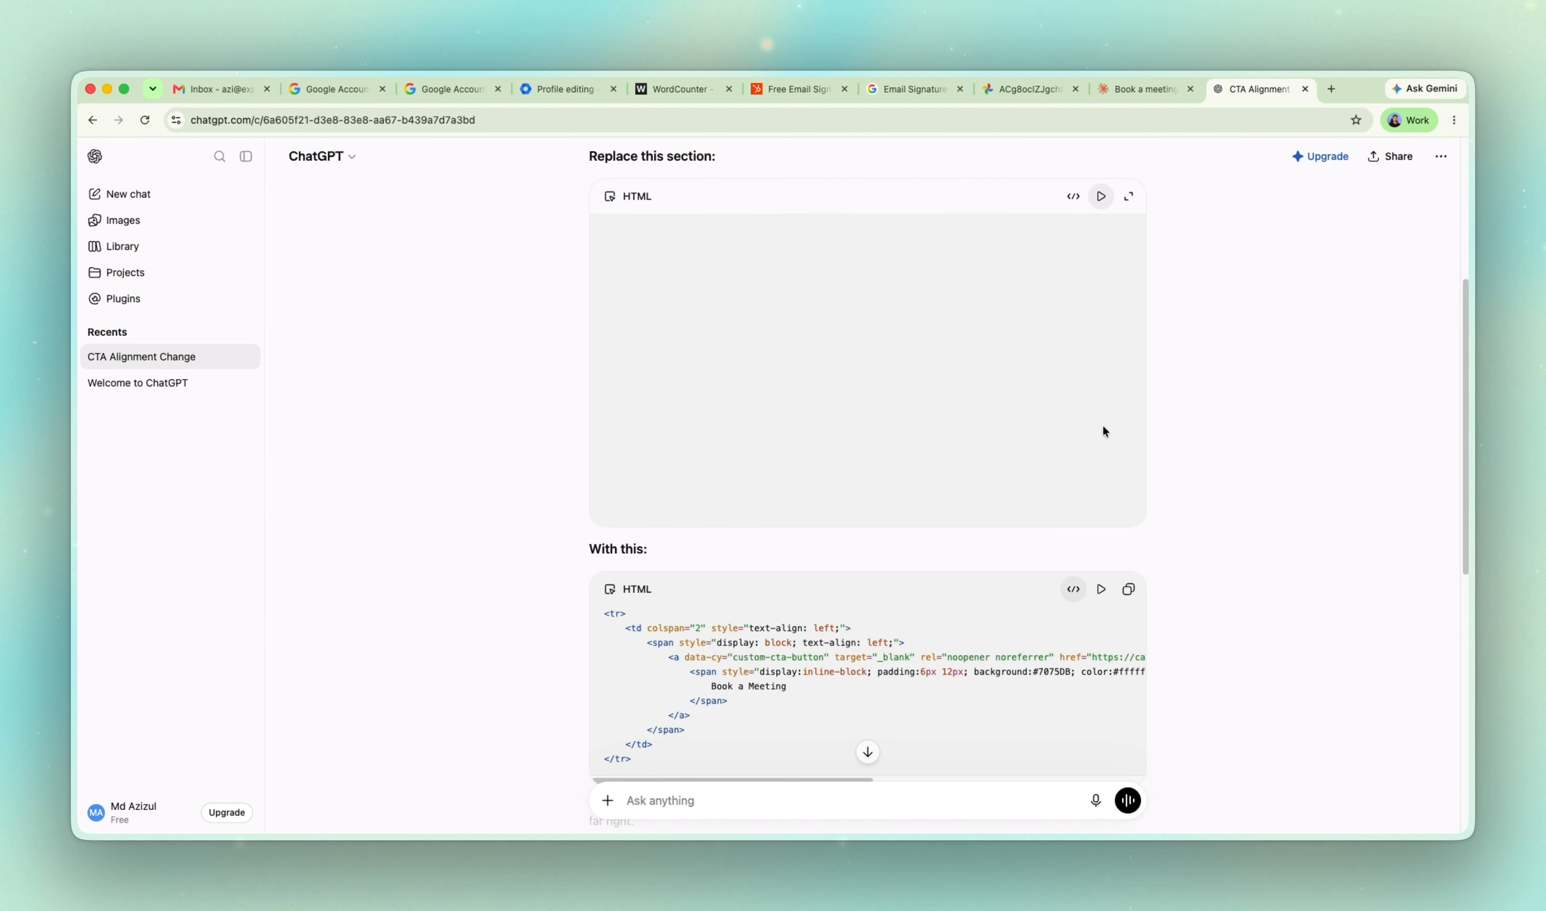
pyautogui.click(1101, 589)
pyautogui.scroll(-8, 991, 438)
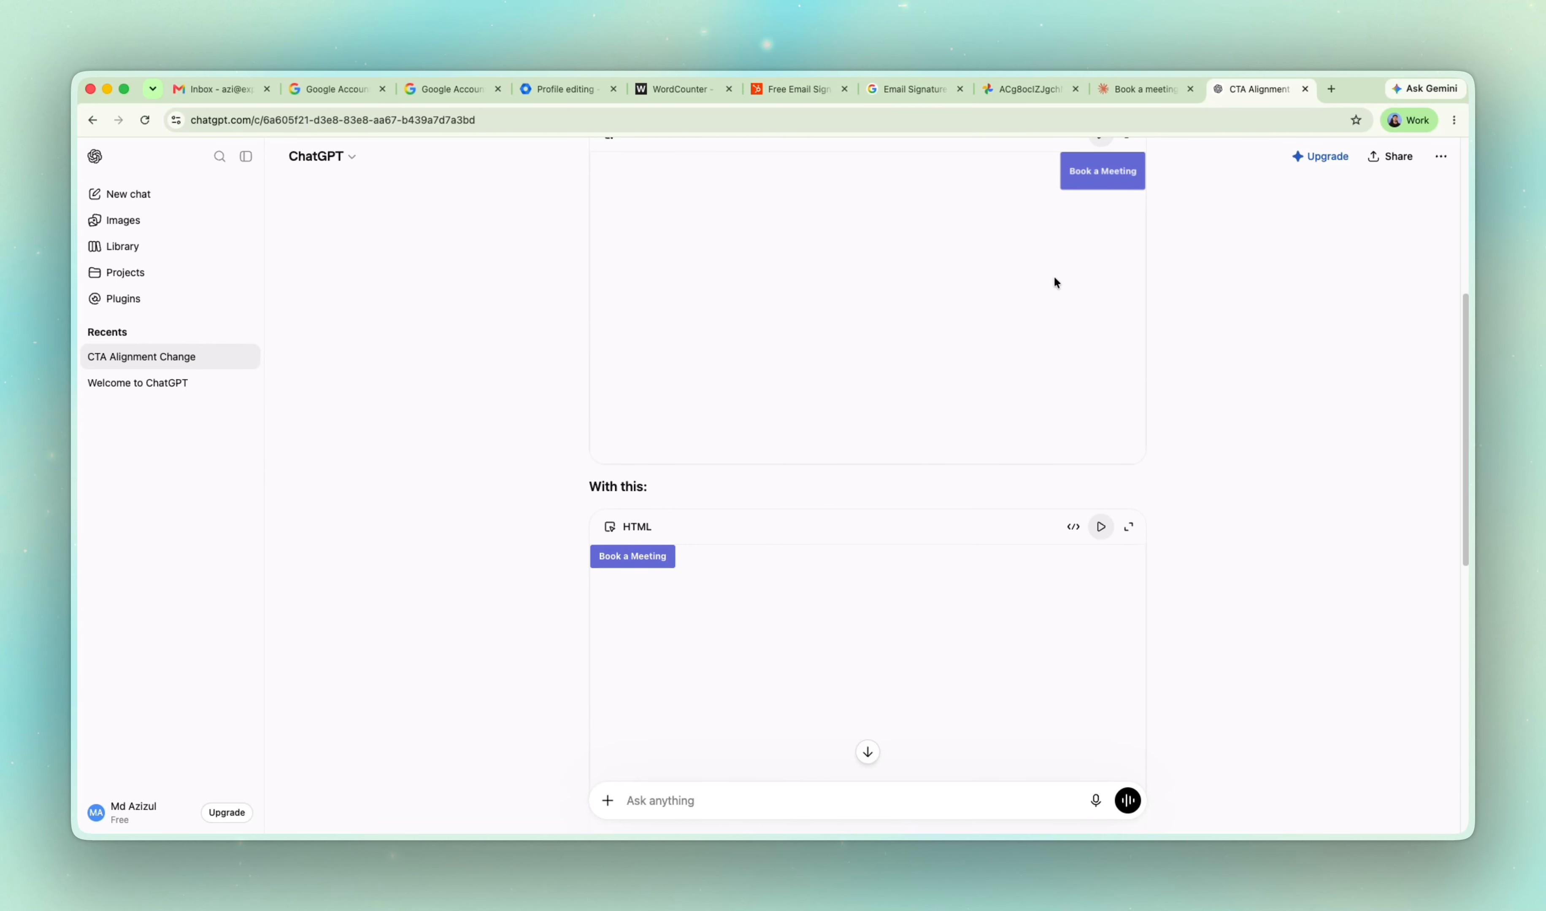
# Check Claude's progress on the signature request, dismissing its notification offer, and return to the ChatGPT chat.
pyautogui.click(1170, 87)
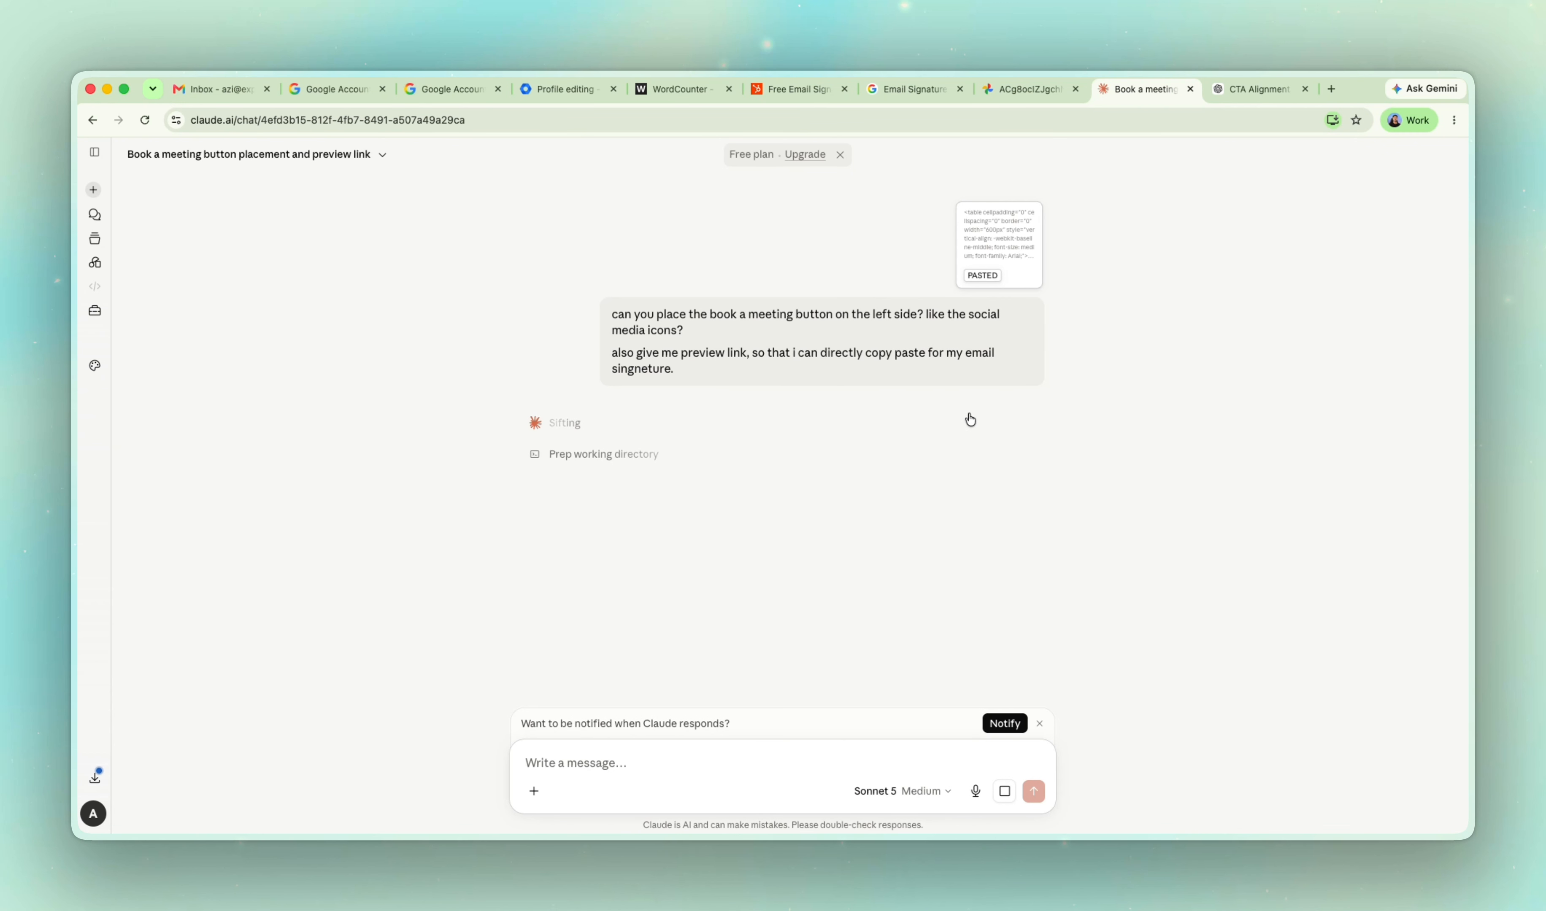
pyautogui.click(1039, 723)
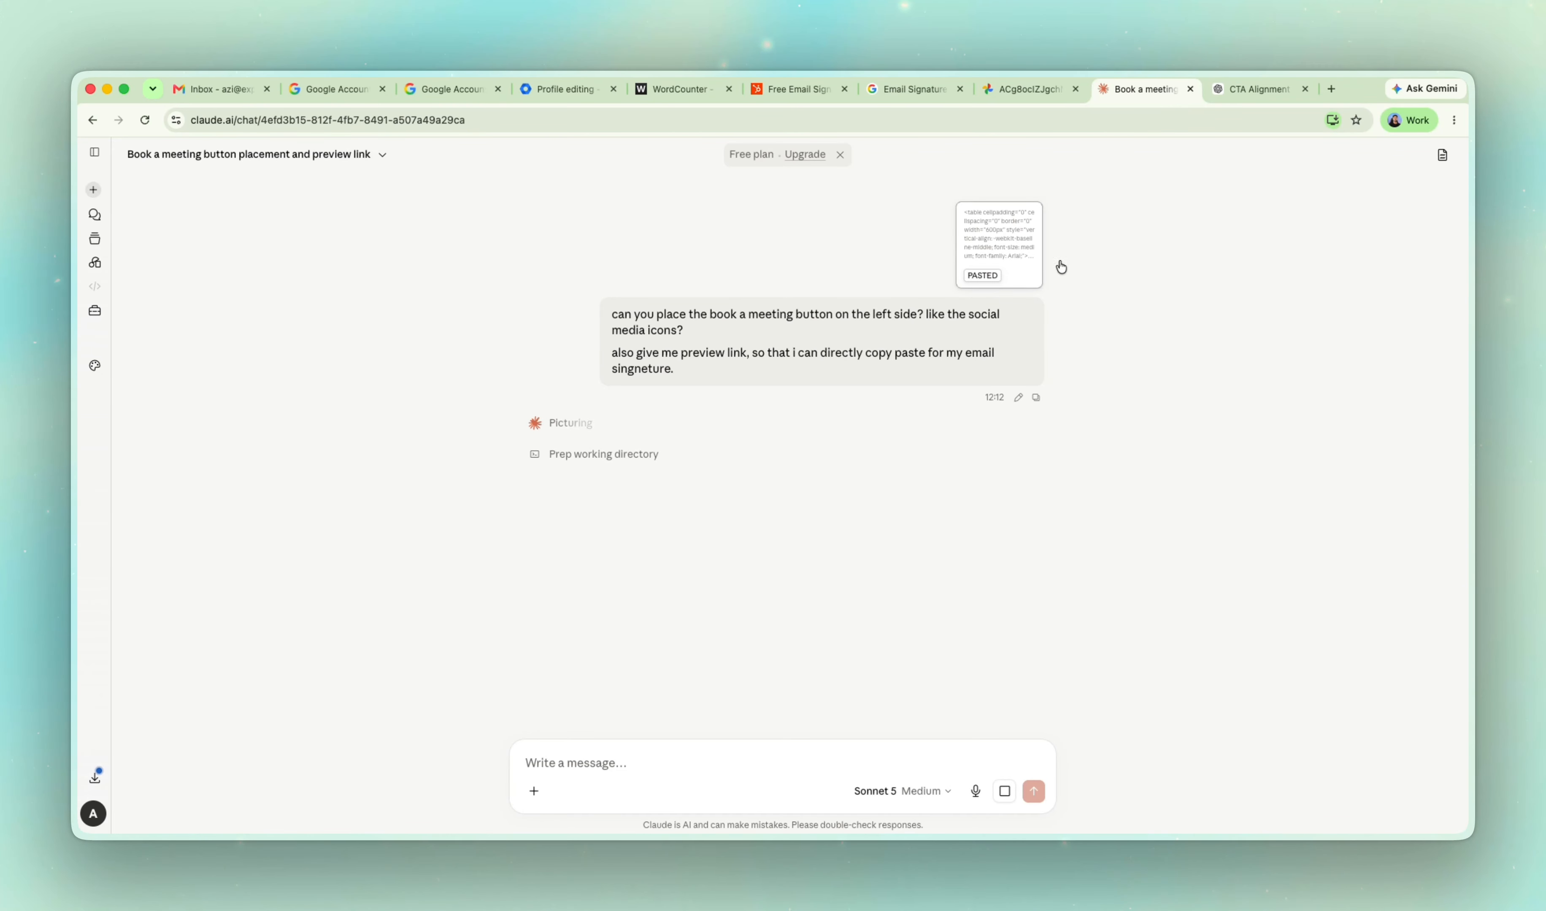
pyautogui.click(1236, 88)
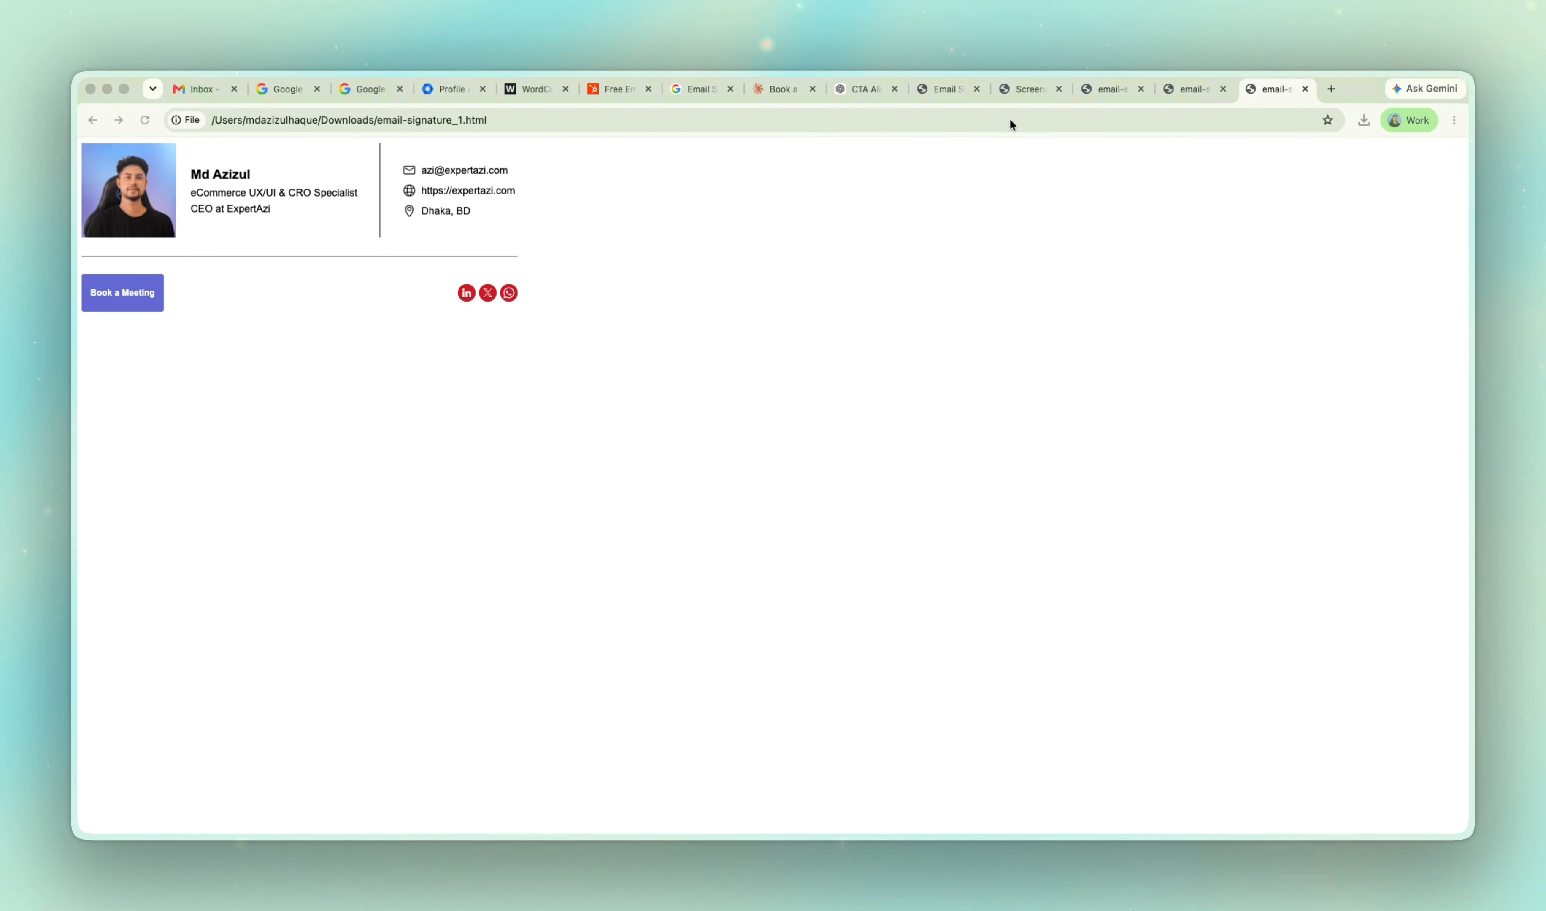
# Review Claude's chat with its signature preview and compare it with the email-signature-updated.html page.
pyautogui.click(876, 92)
pyautogui.click(770, 89)
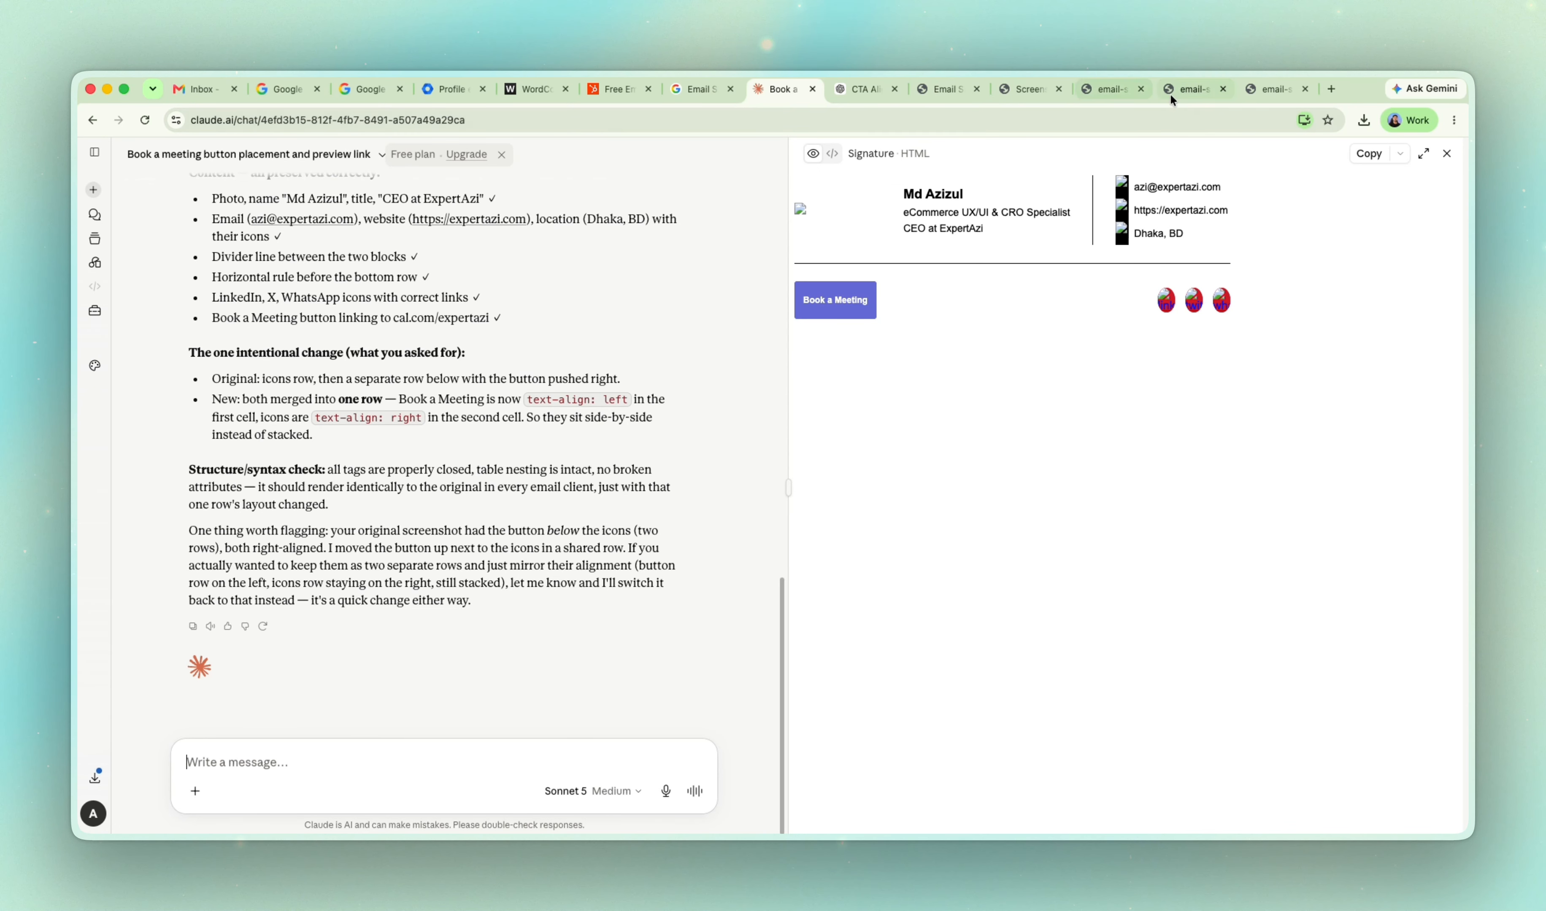
pyautogui.click(1200, 90)
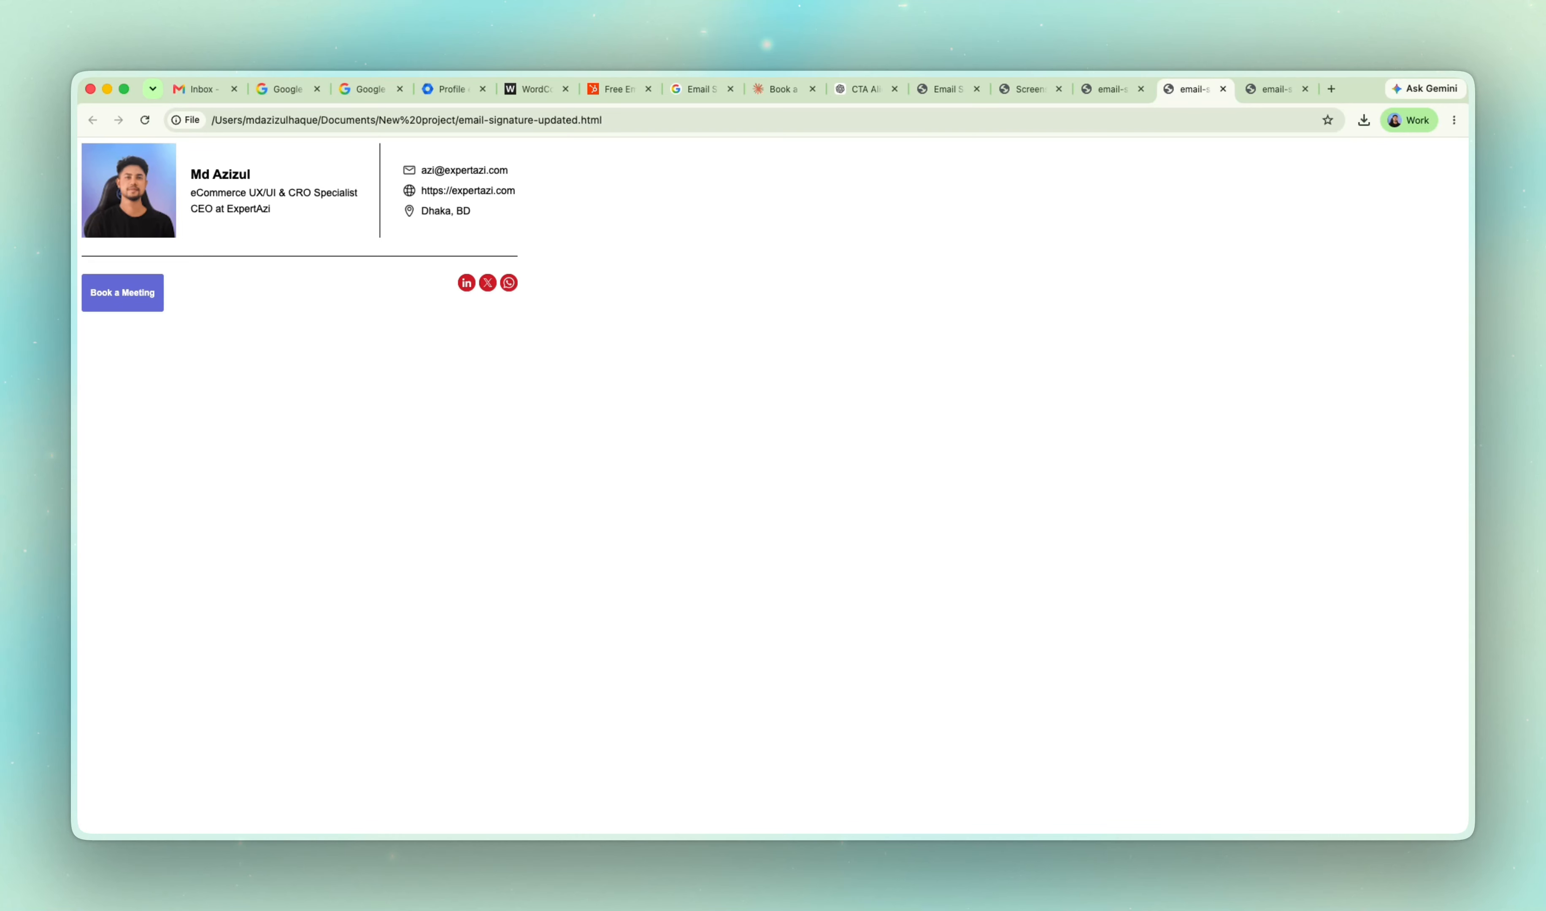
# Switch to the ChatGPT desktop app and open the web preview of its updated signature in the browser.
pyautogui.press('super+Tab')
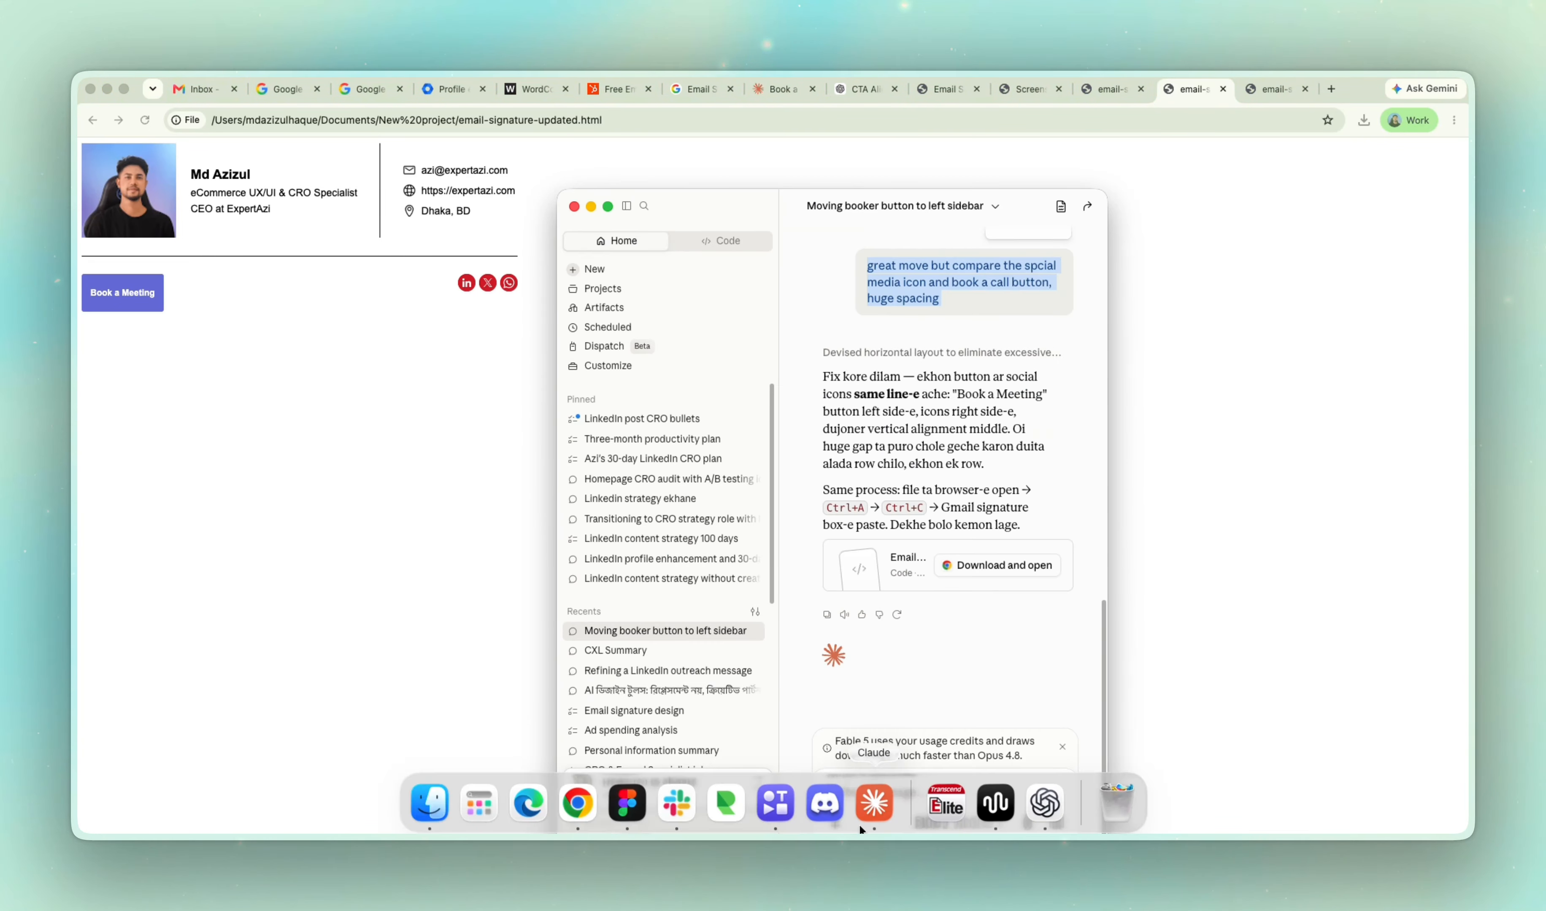
pyautogui.click(1051, 809)
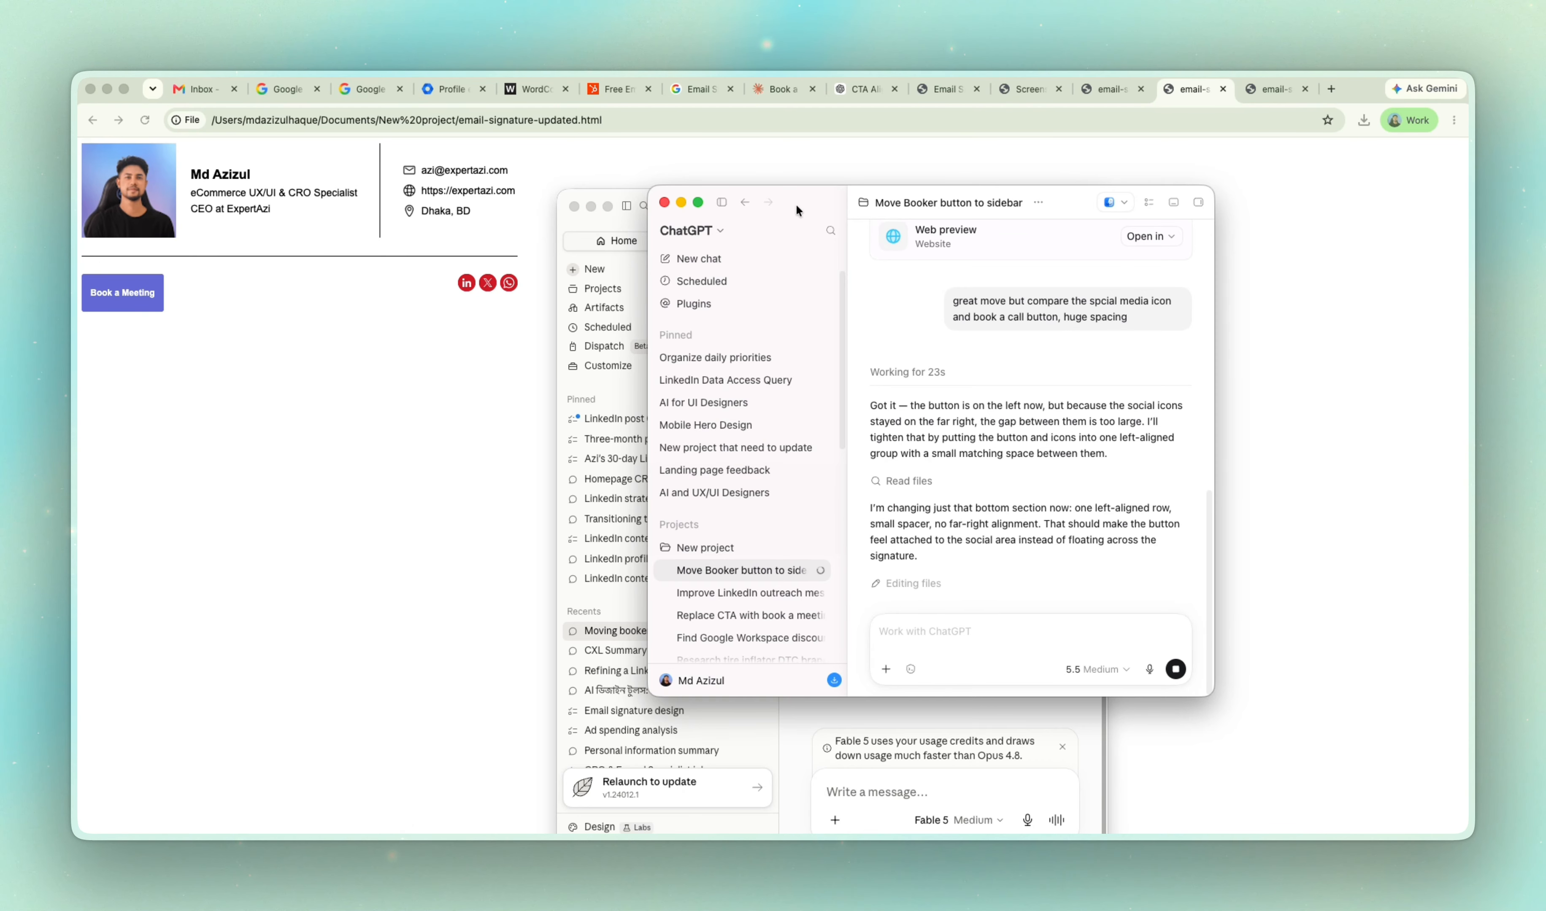
pyautogui.moveTo(796, 203); pyautogui.dragTo(979, 245)
pyautogui.scroll(2, 1217, 421)
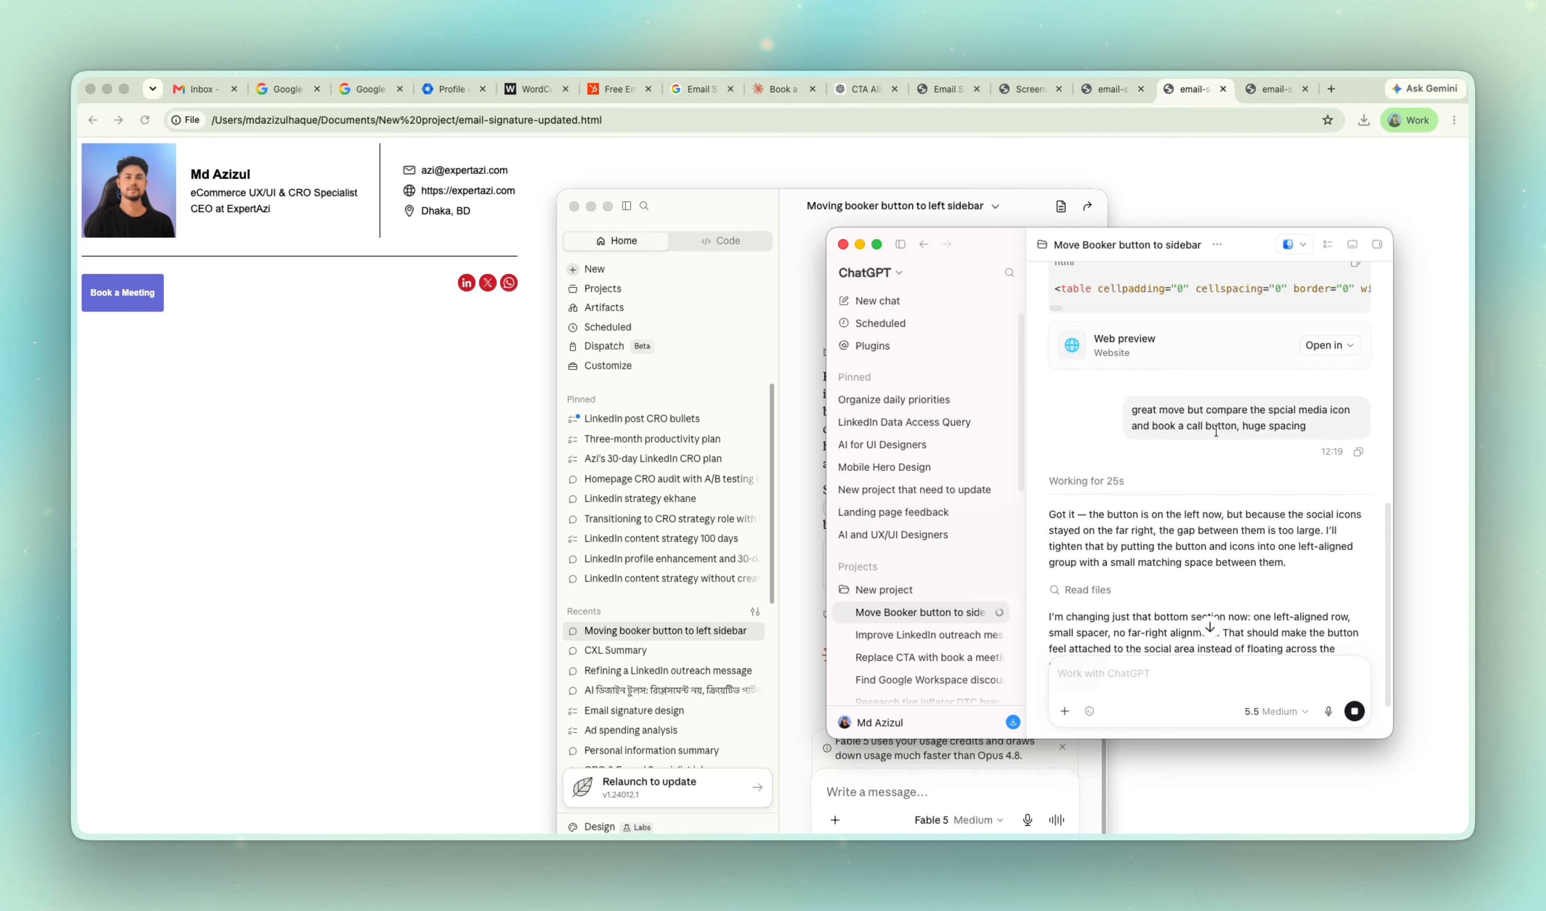
pyautogui.scroll(2, 1071, 283)
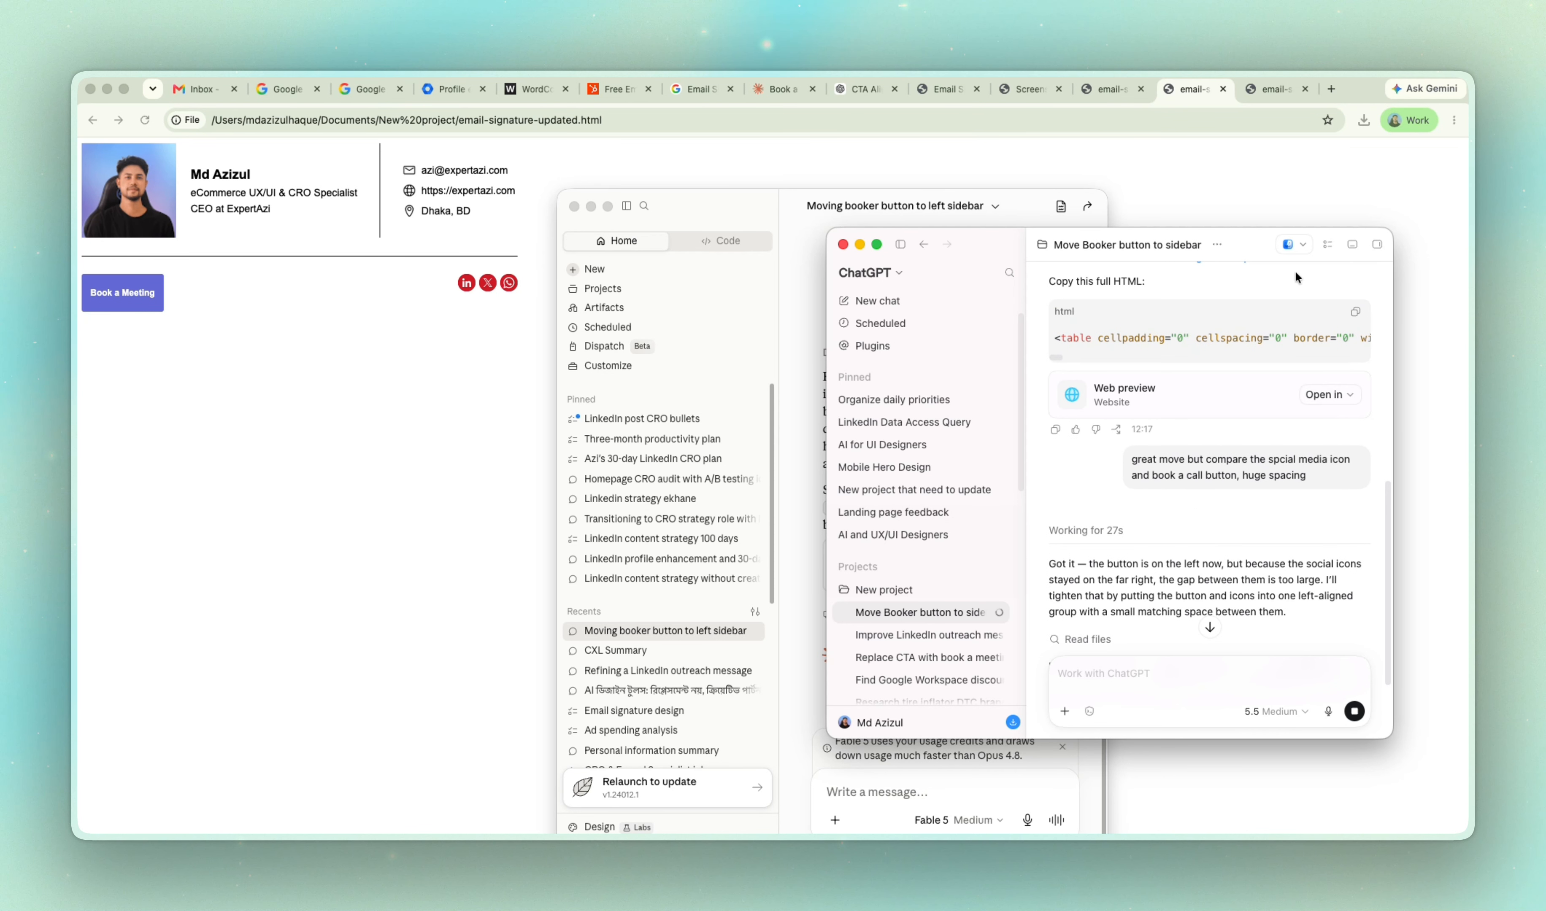
pyautogui.click(1325, 394)
pyautogui.click(1278, 443)
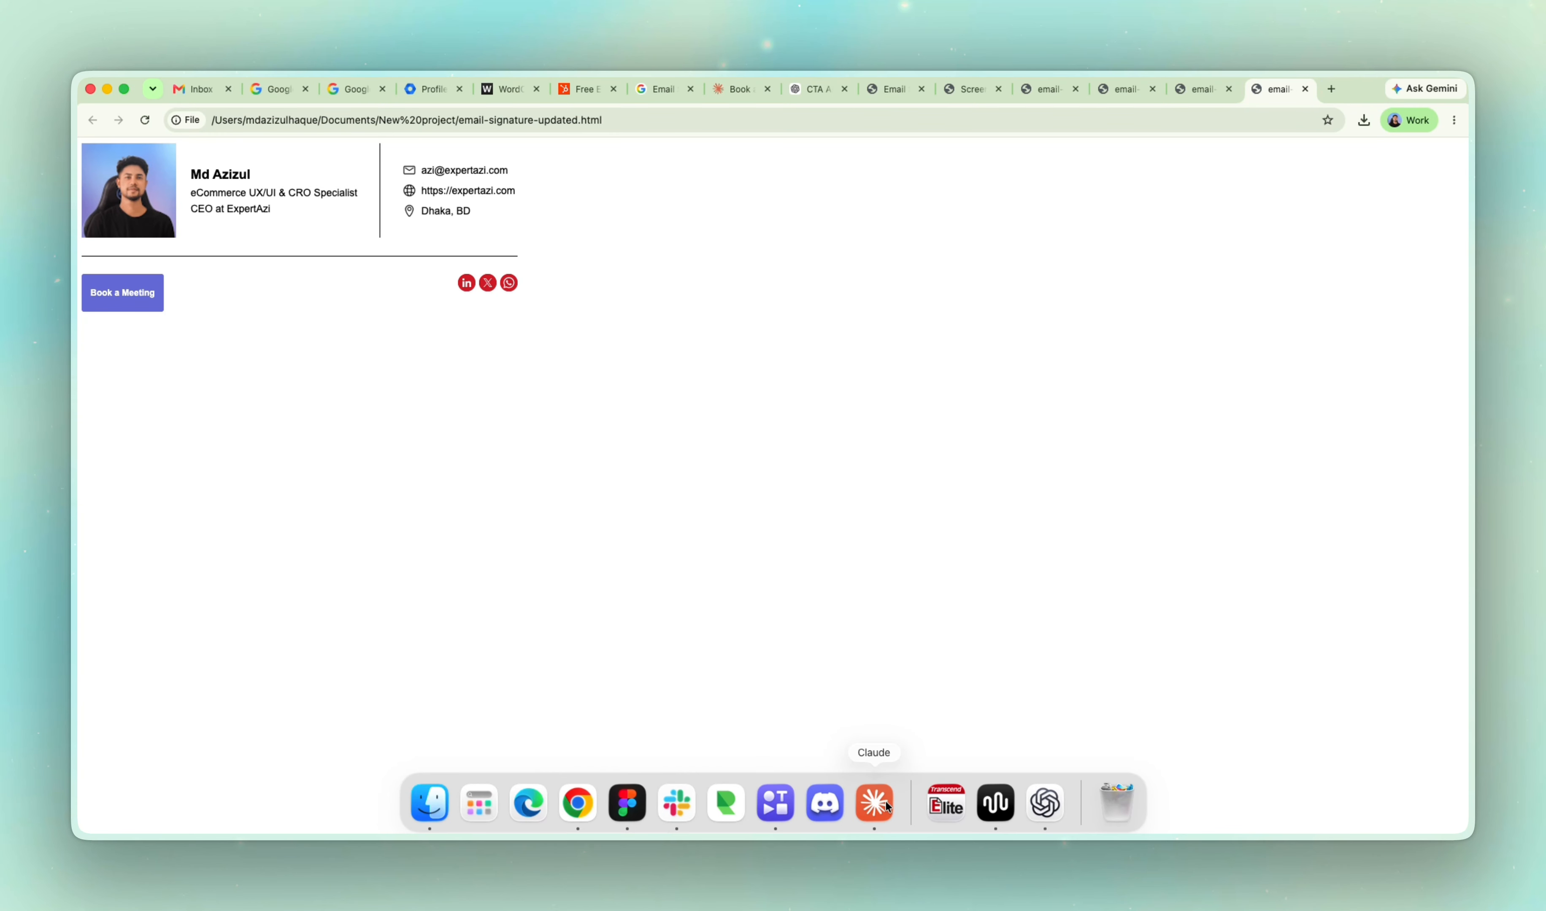
# Download and open the latest signature file from the Claude desktop app, and close the older preview pages in the browser.
pyautogui.click(875, 803)
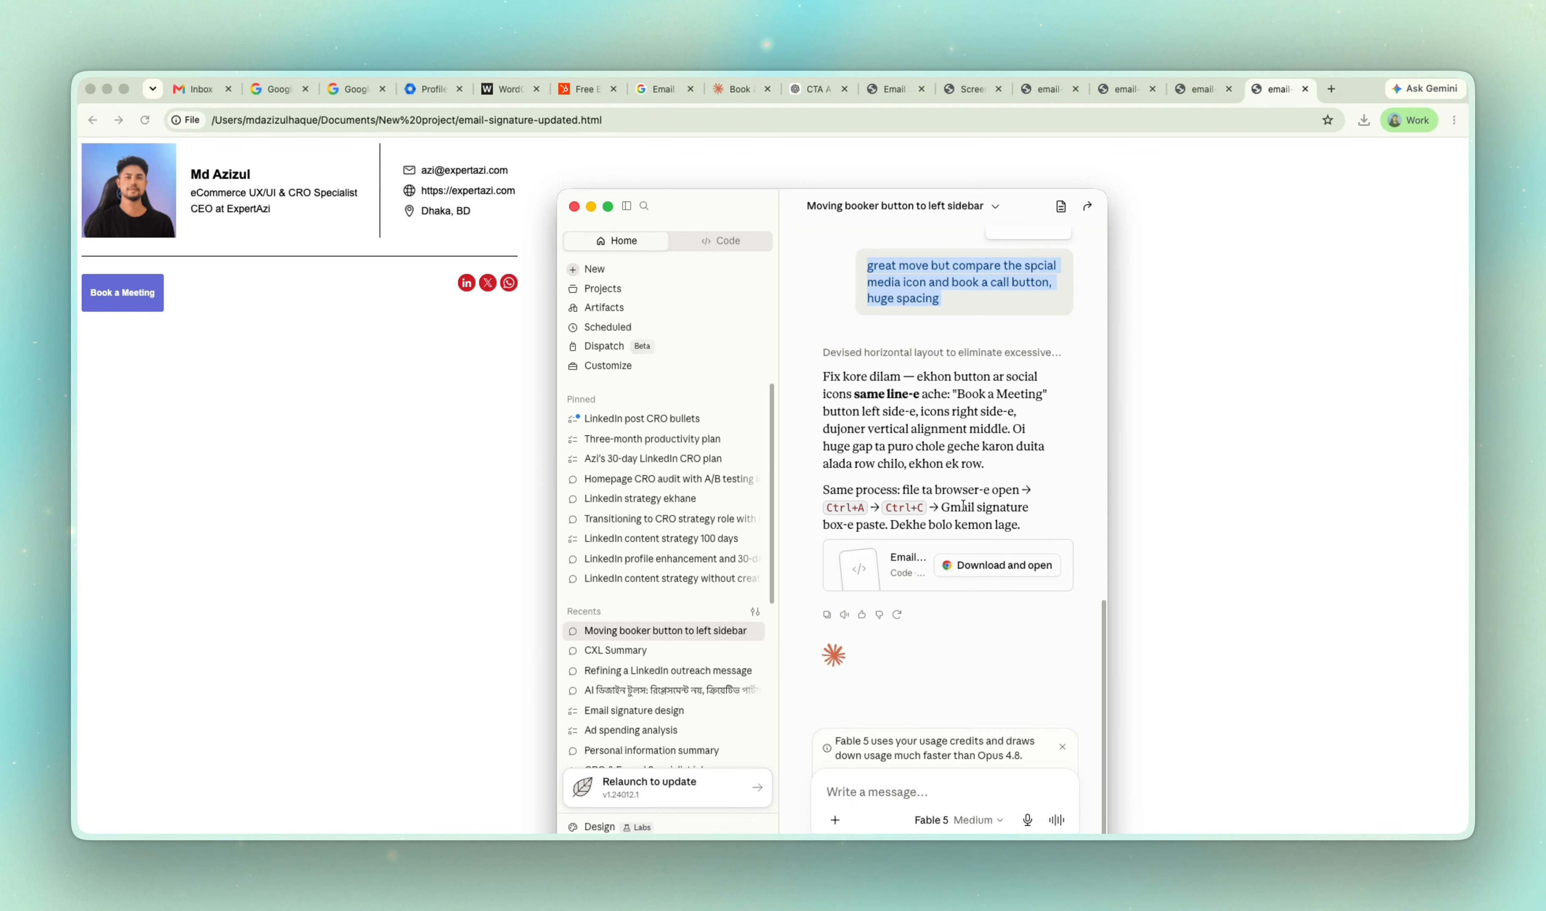
pyautogui.click(973, 569)
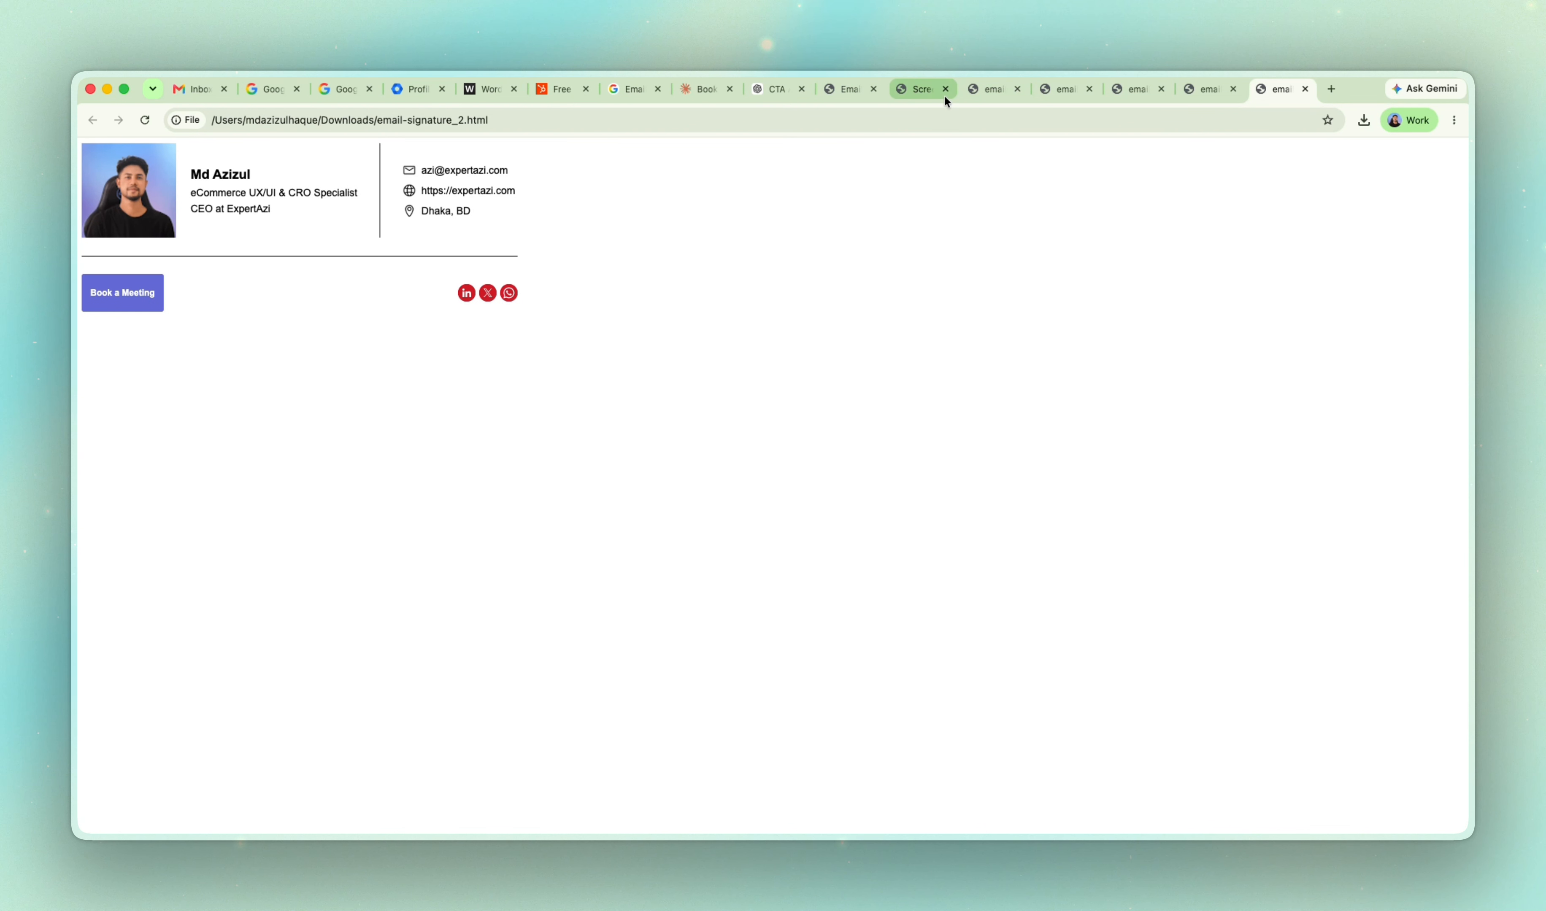
pyautogui.click(874, 89)
pyautogui.click(874, 89)
pyautogui.click(874, 89)
pyautogui.click(873, 89)
pyautogui.click(874, 89)
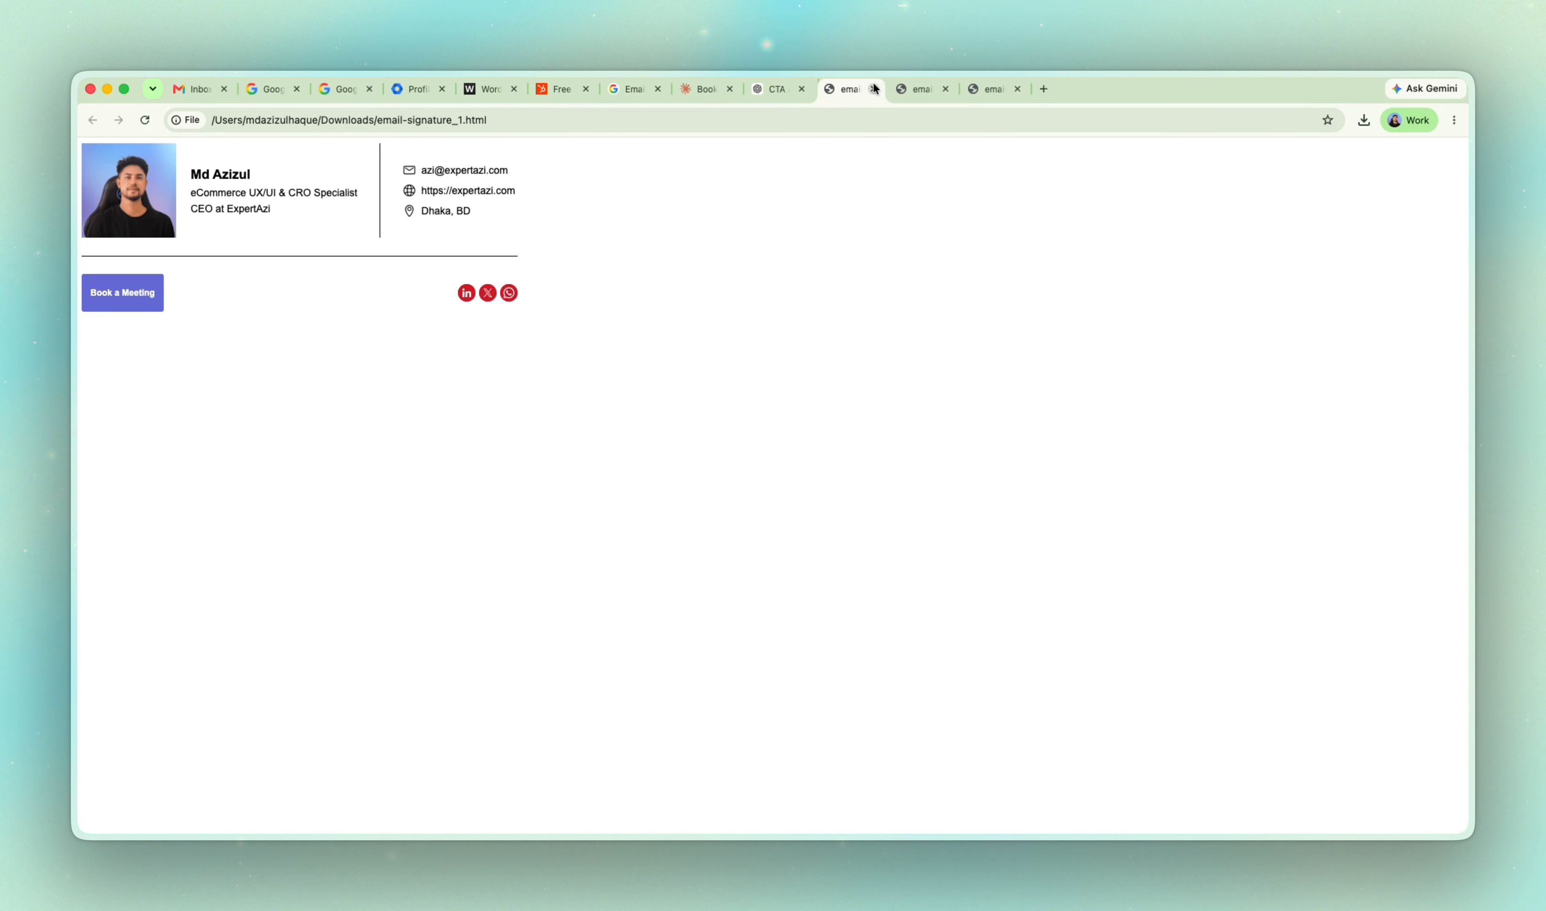
pyautogui.click(873, 89)
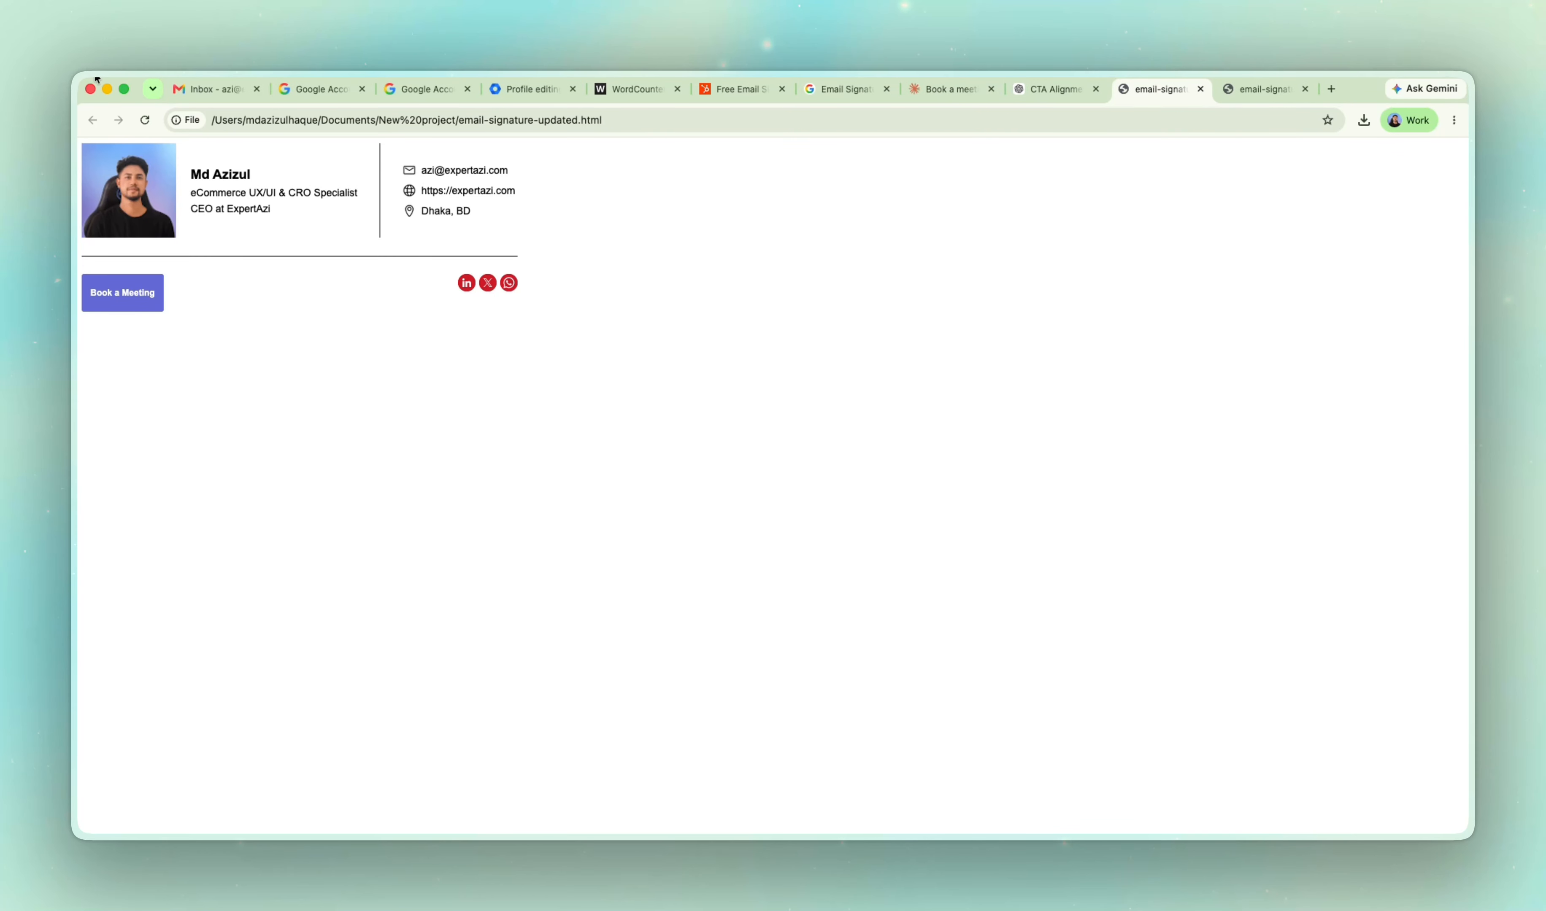
# Switch to Gmail and check which Google account is signed in.
pyautogui.click(208, 89)
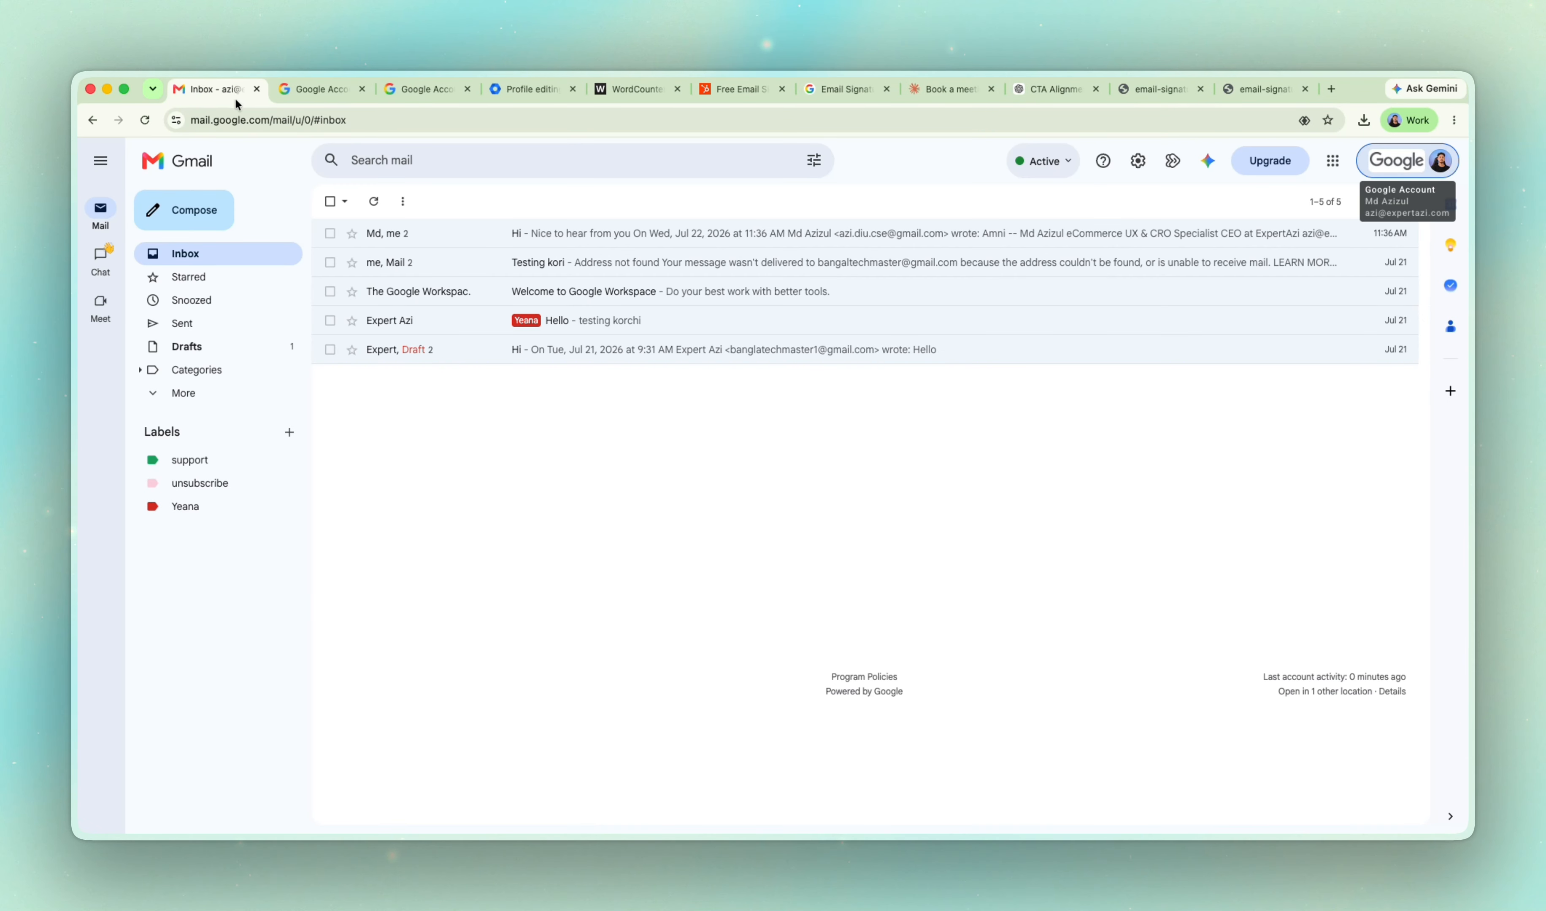
pyautogui.click(1440, 162)
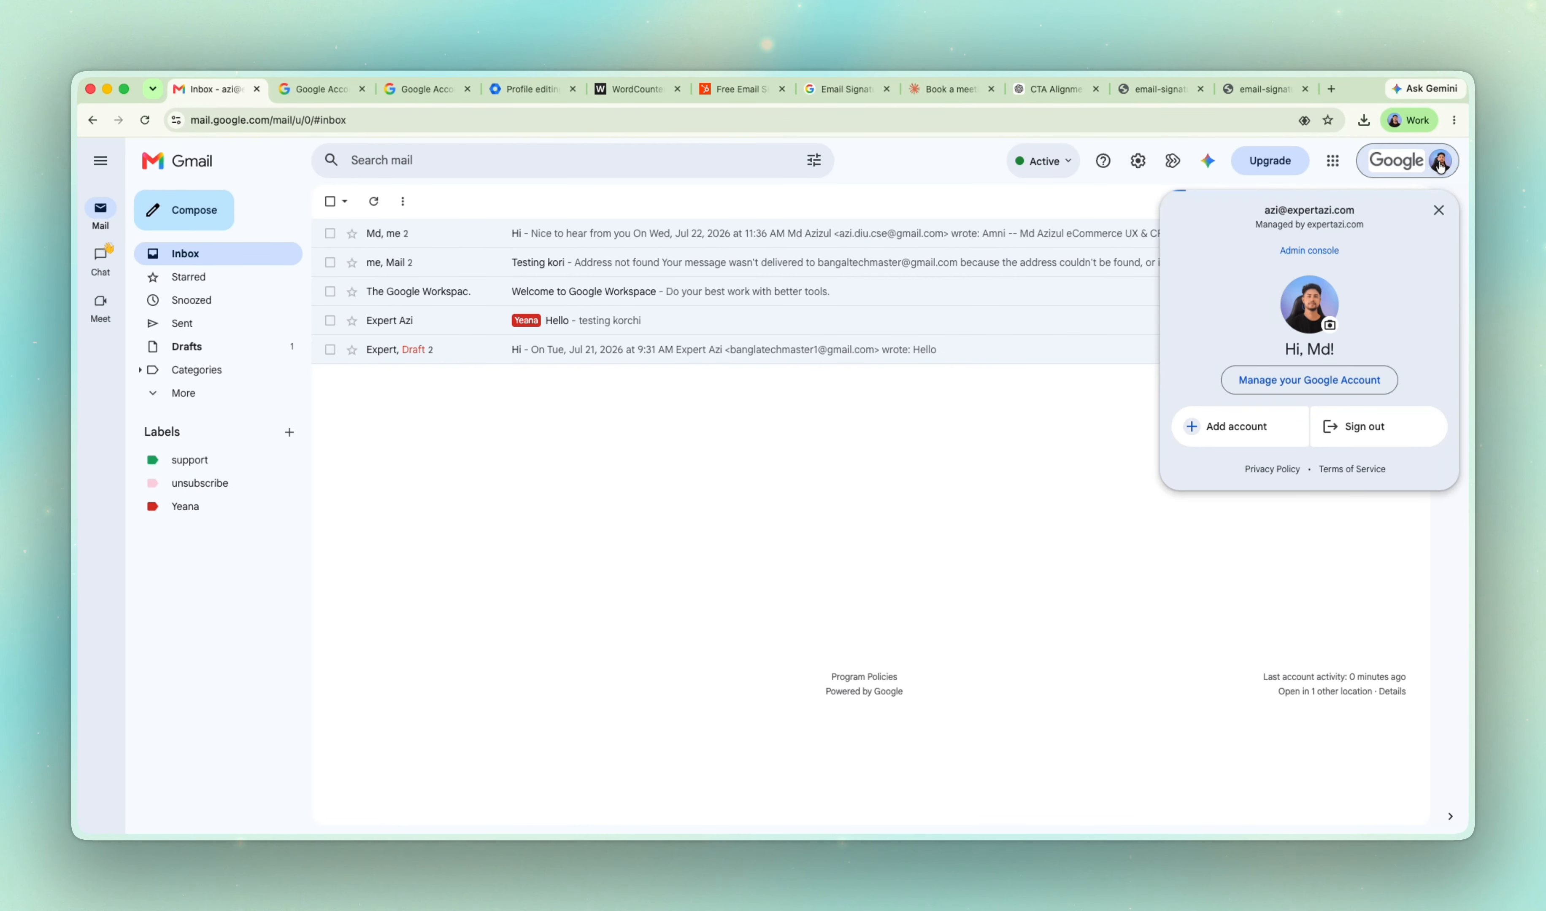
pyautogui.click(1085, 444)
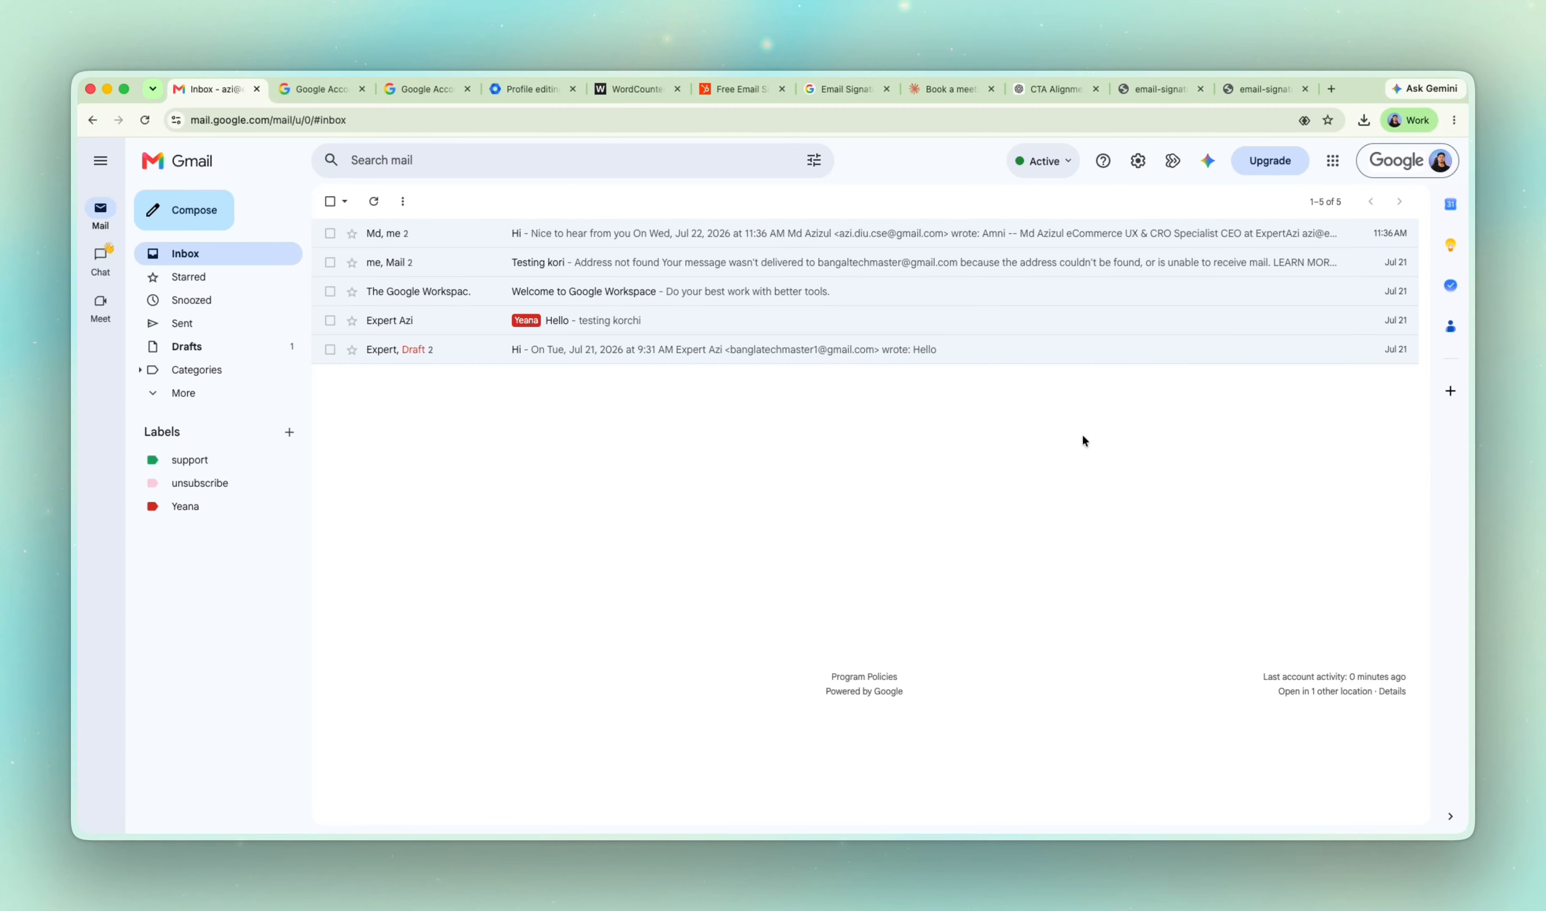
# Create a new signature named Test in Gmail's general settings.
pyautogui.click(1139, 161)
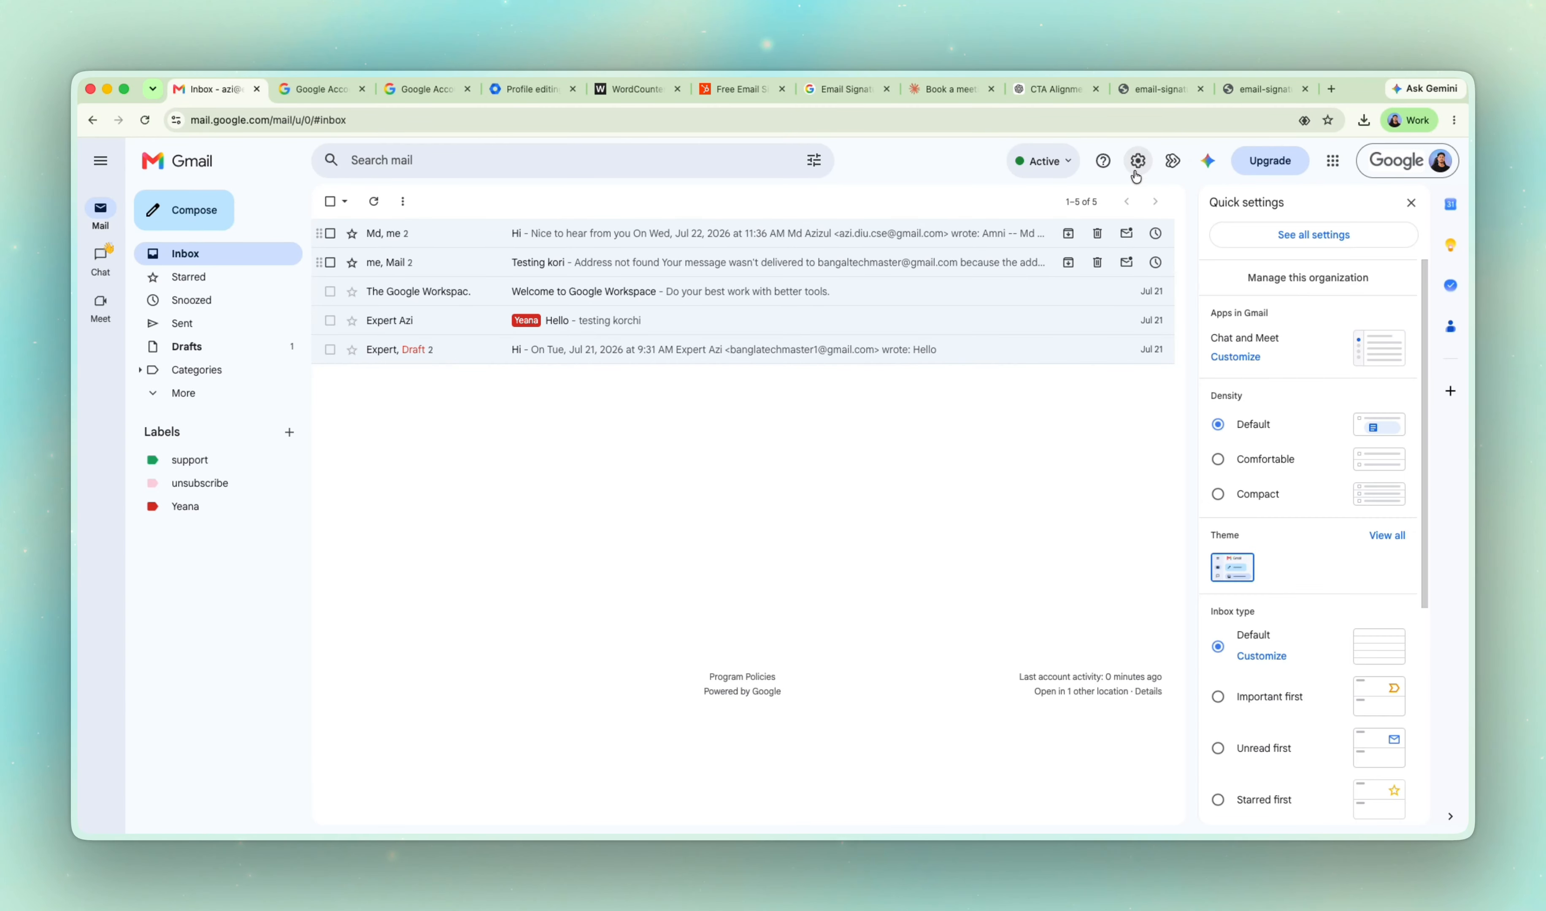
pyautogui.click(1338, 238)
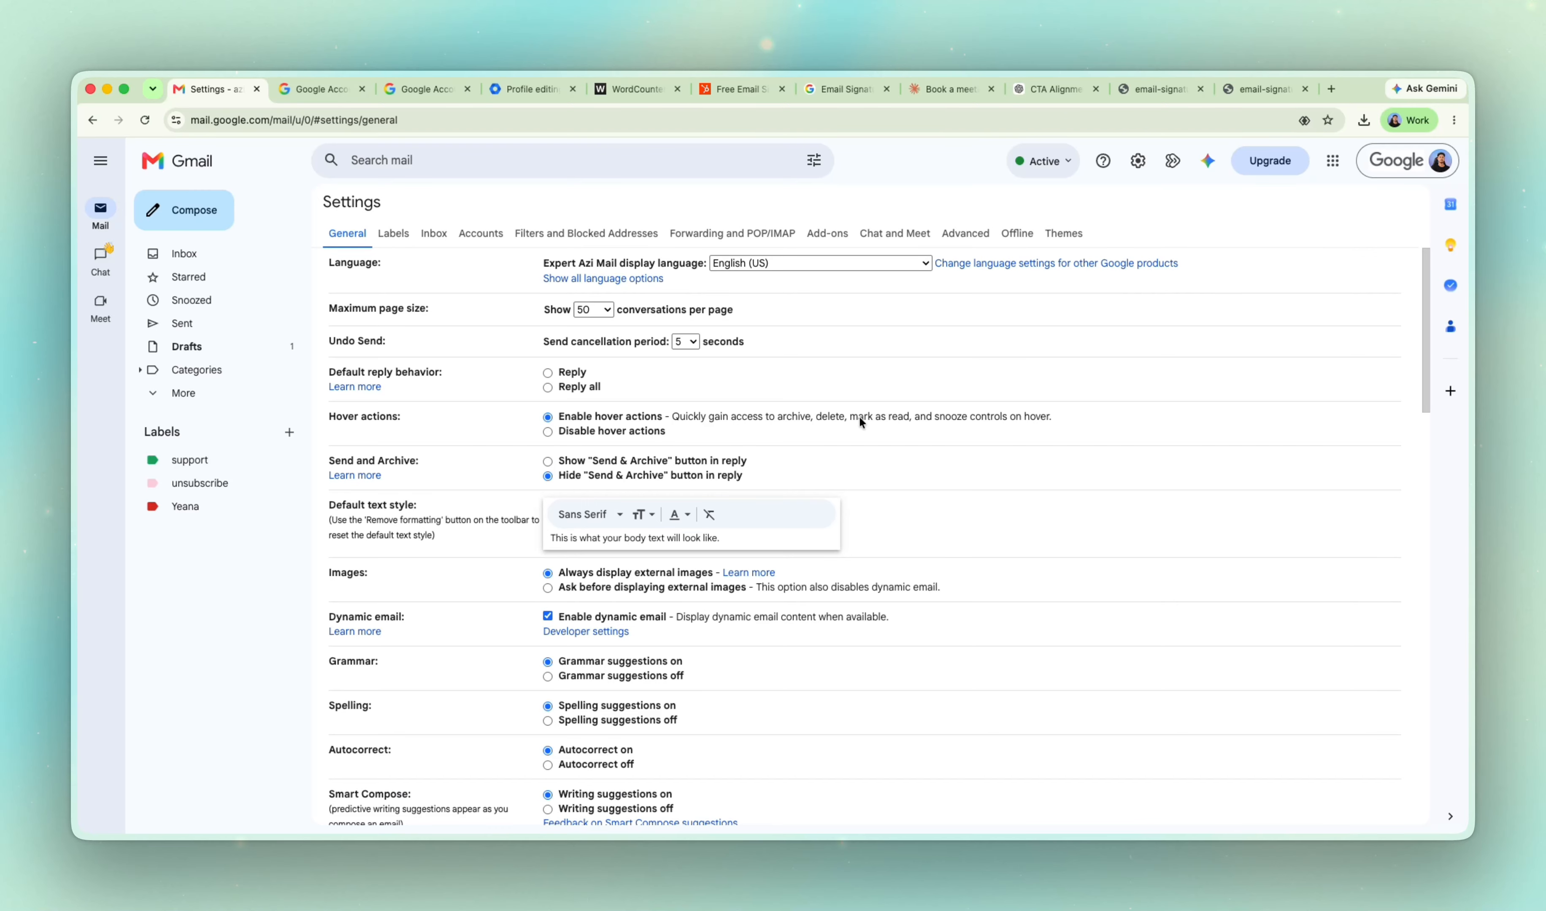
pyautogui.scroll(-10, 838, 394)
pyautogui.scroll(-15, 824, 376)
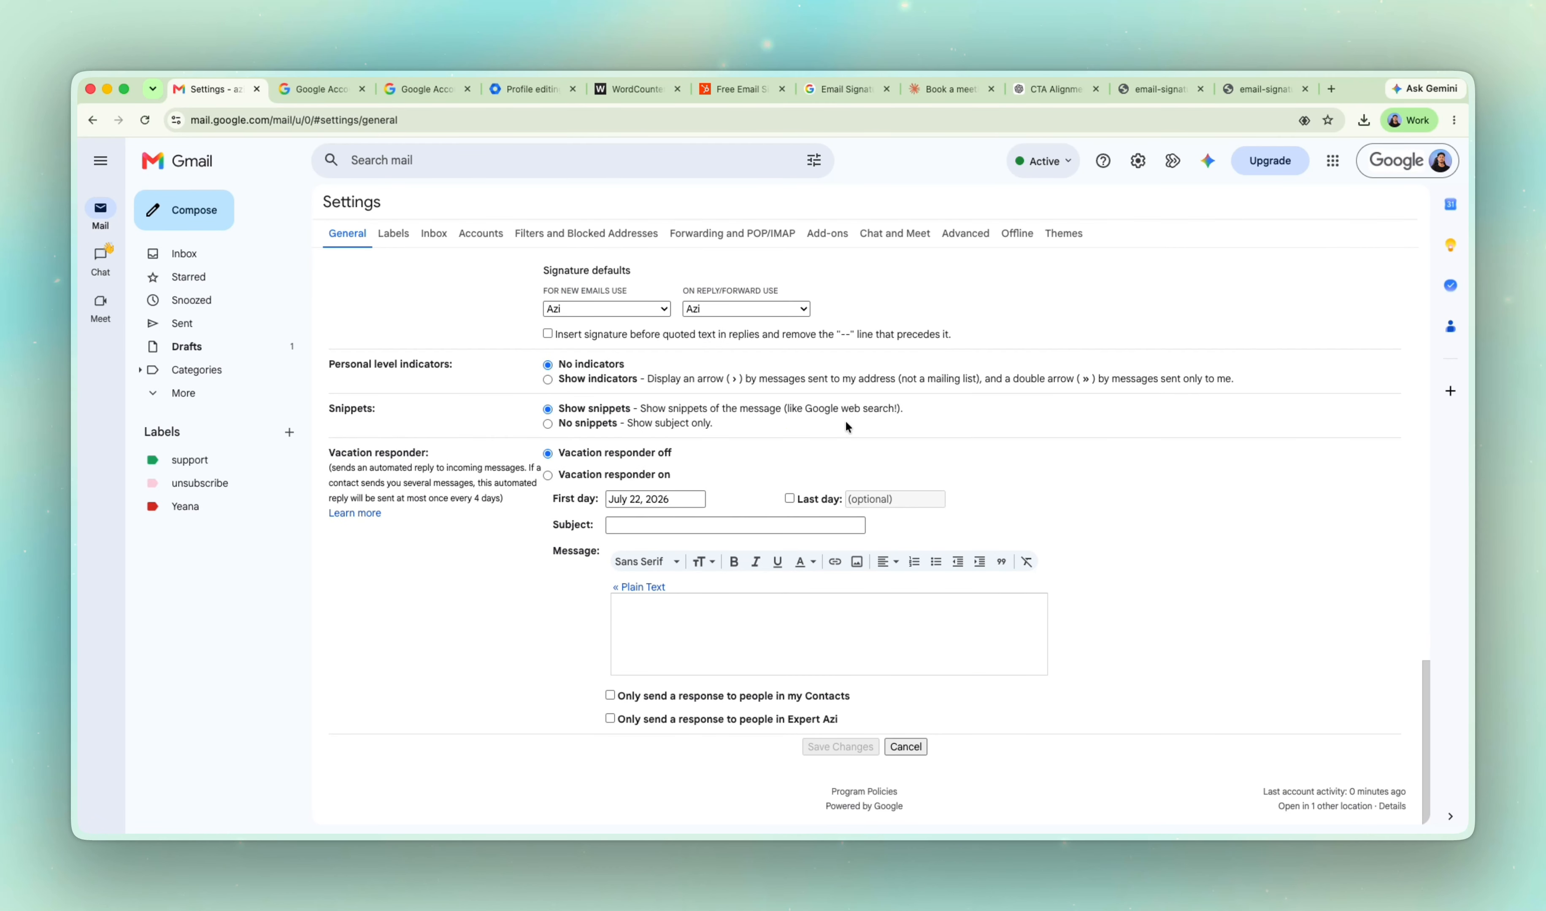
pyautogui.scroll(5, 846, 421)
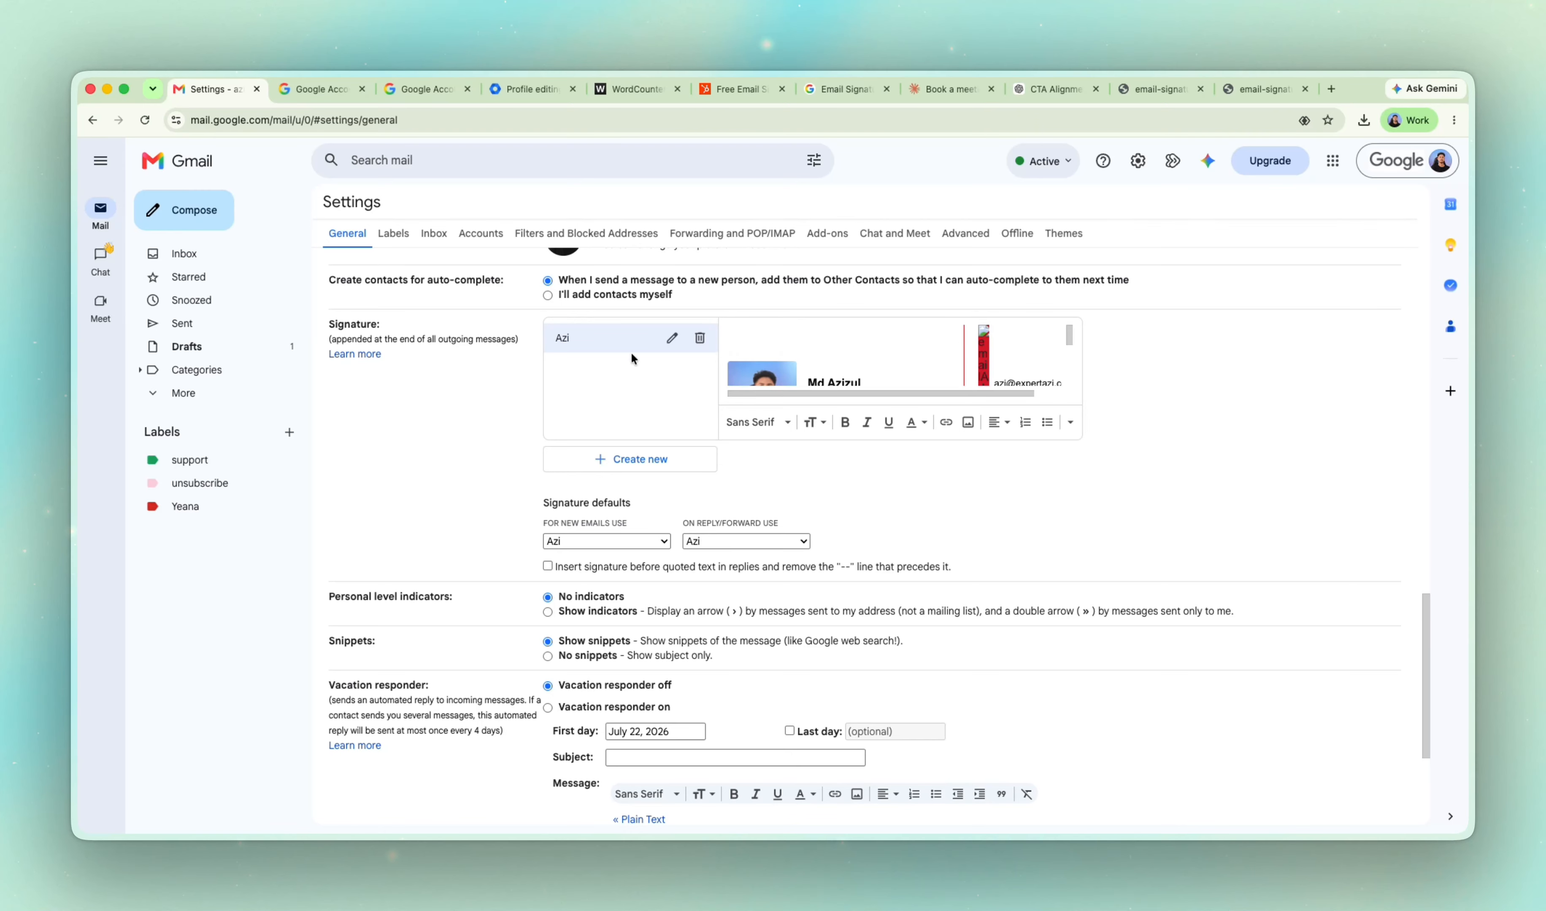
pyautogui.click(650, 464)
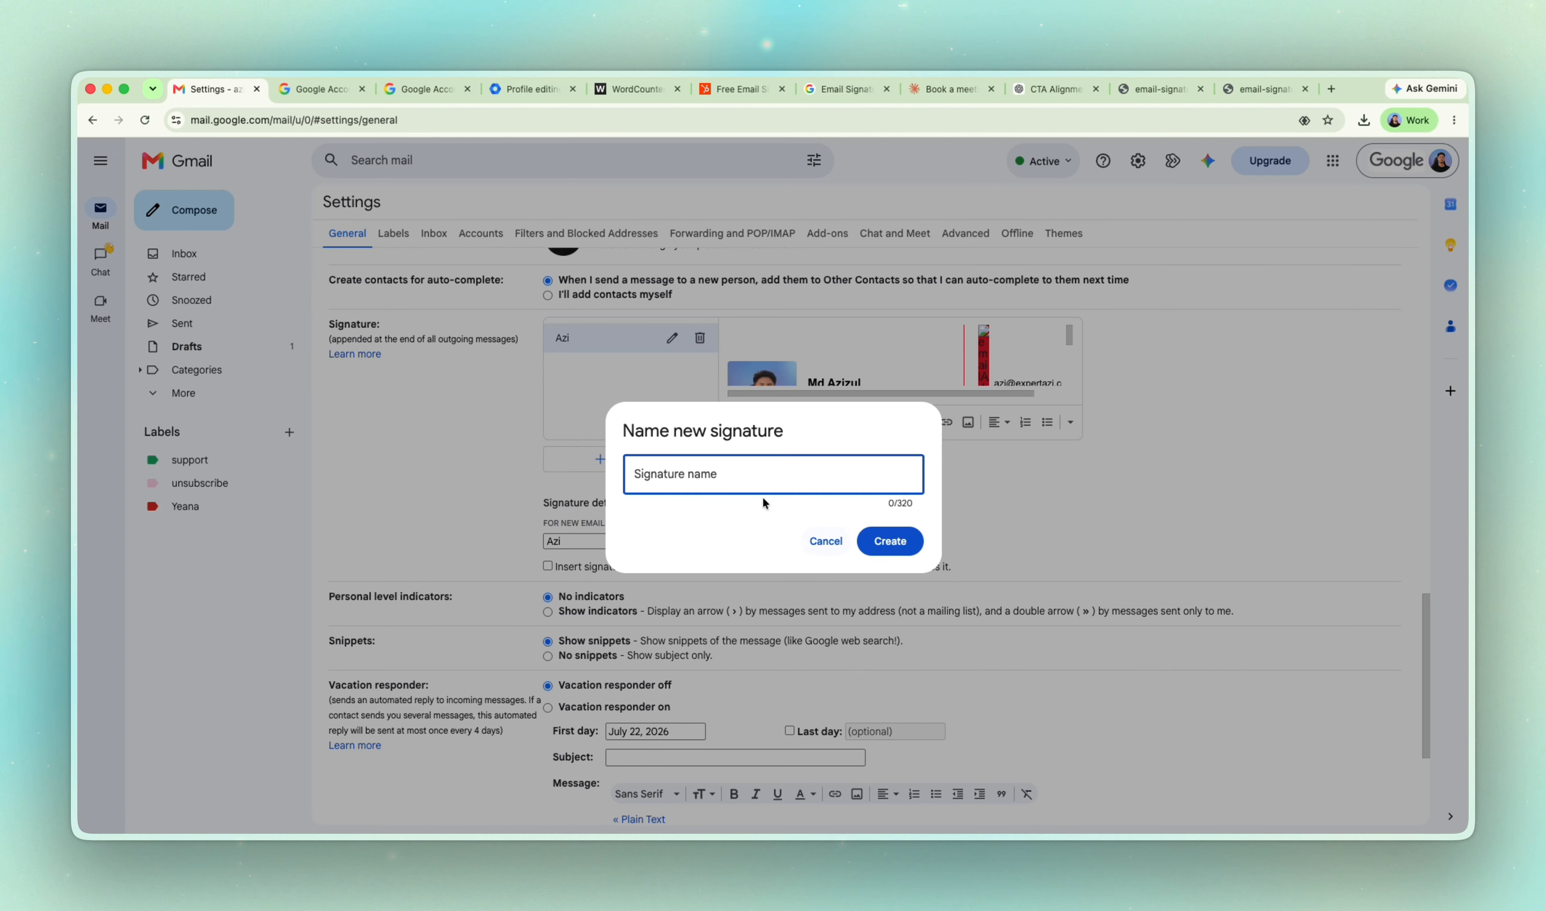
pyautogui.write('Test')
pyautogui.click(889, 541)
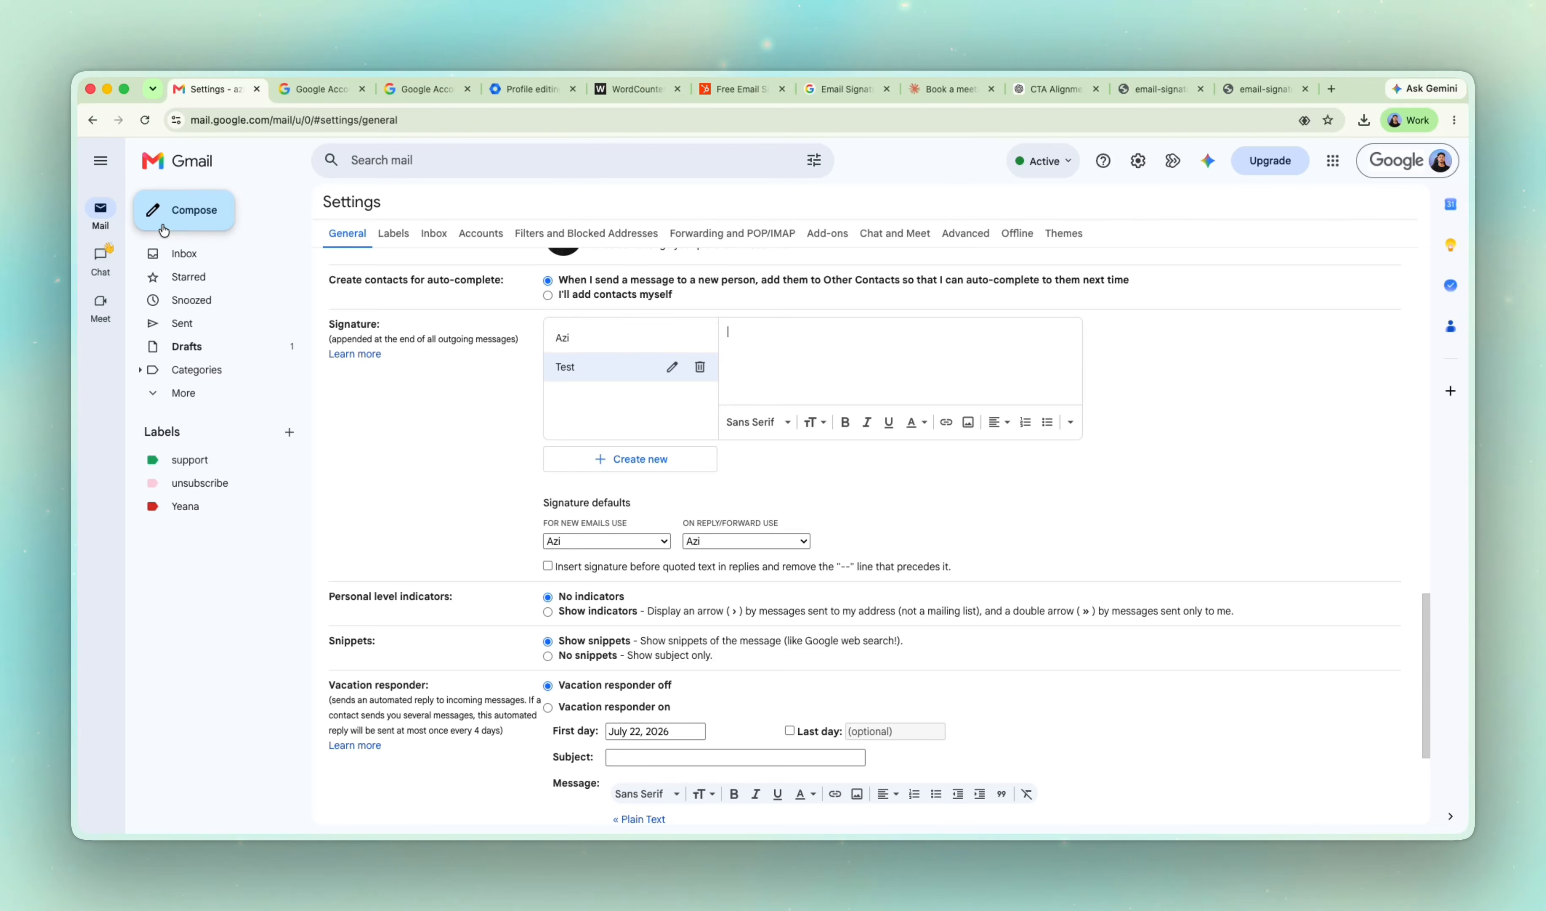
# Start a new message to view the existing signature, and discard the draft.
pyautogui.click(215, 210)
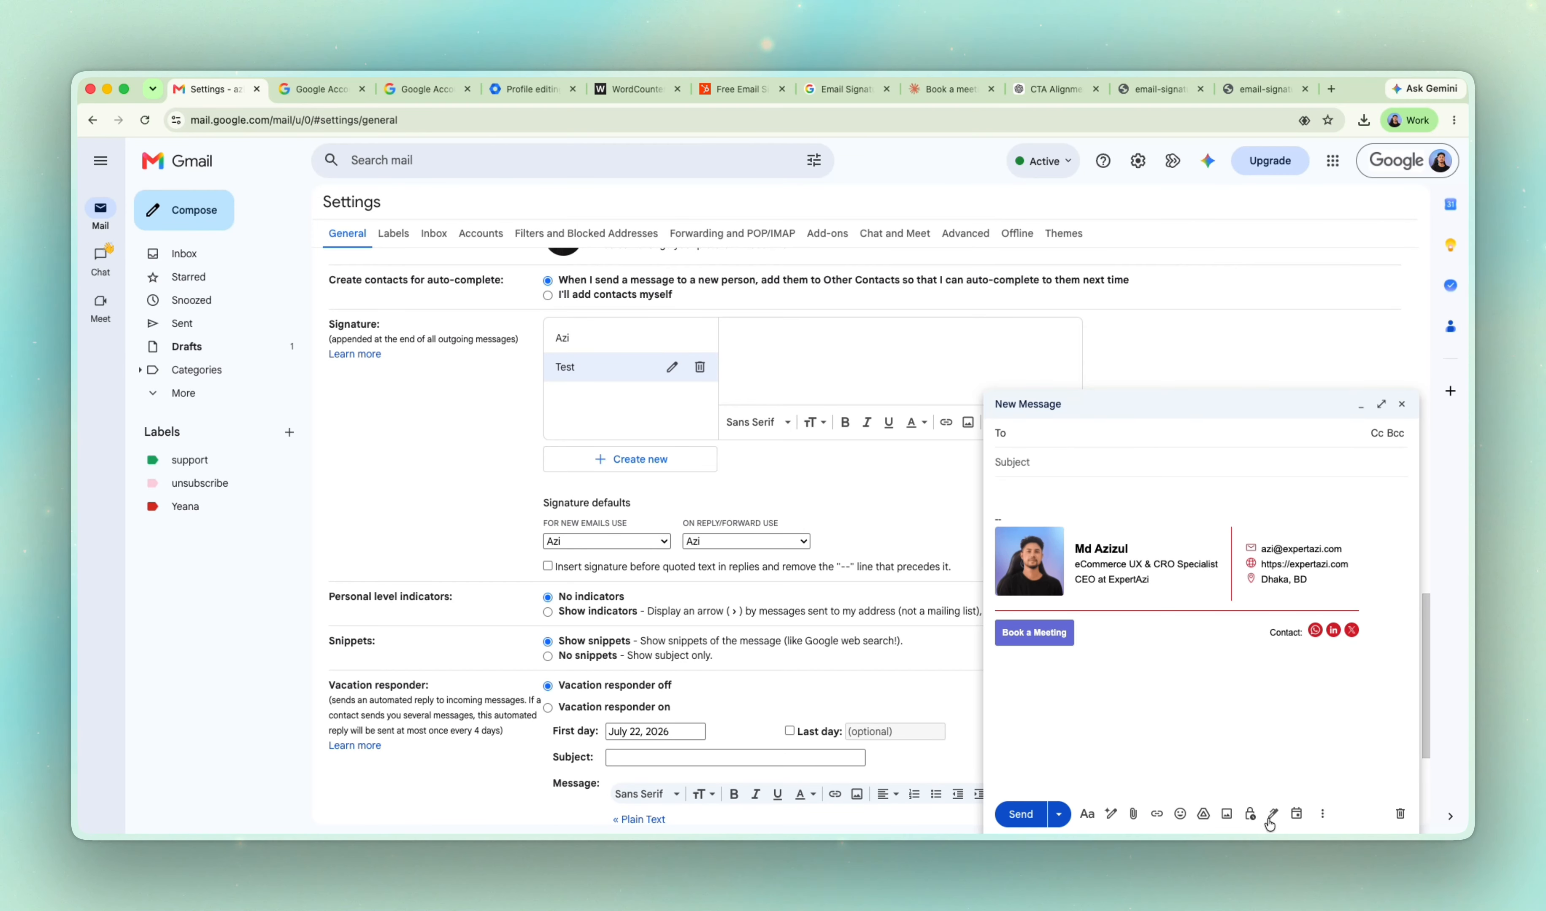
pyautogui.click(1399, 813)
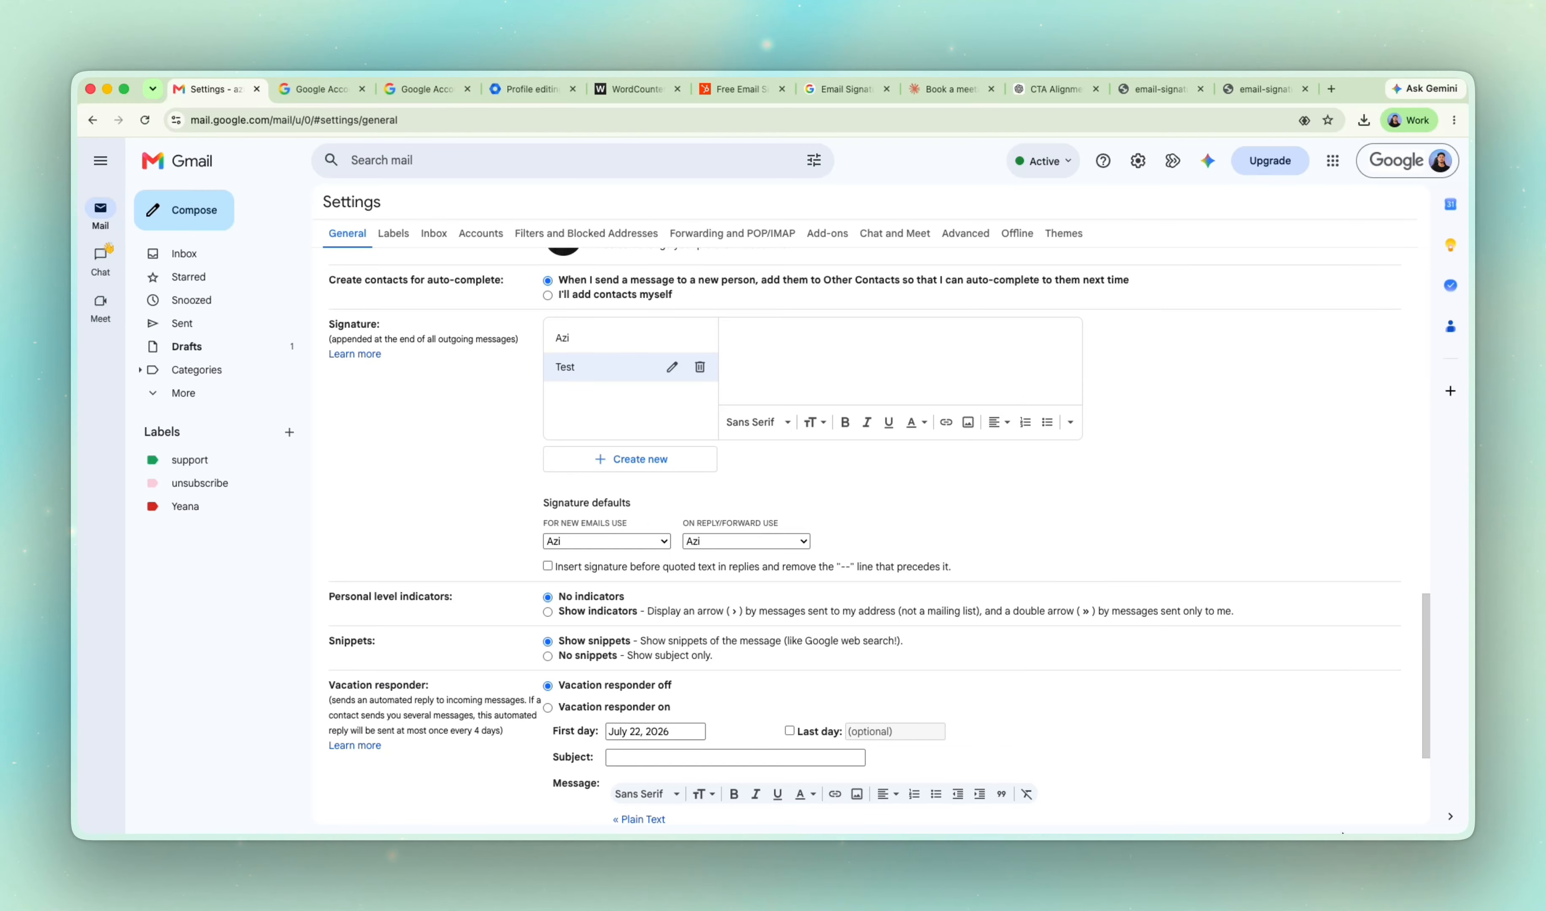
# Copy the entire rendered signature from the email-signature_2.html page and paste it into Gmail's Test signature.
pyautogui.click(802, 345)
pyautogui.click(1261, 89)
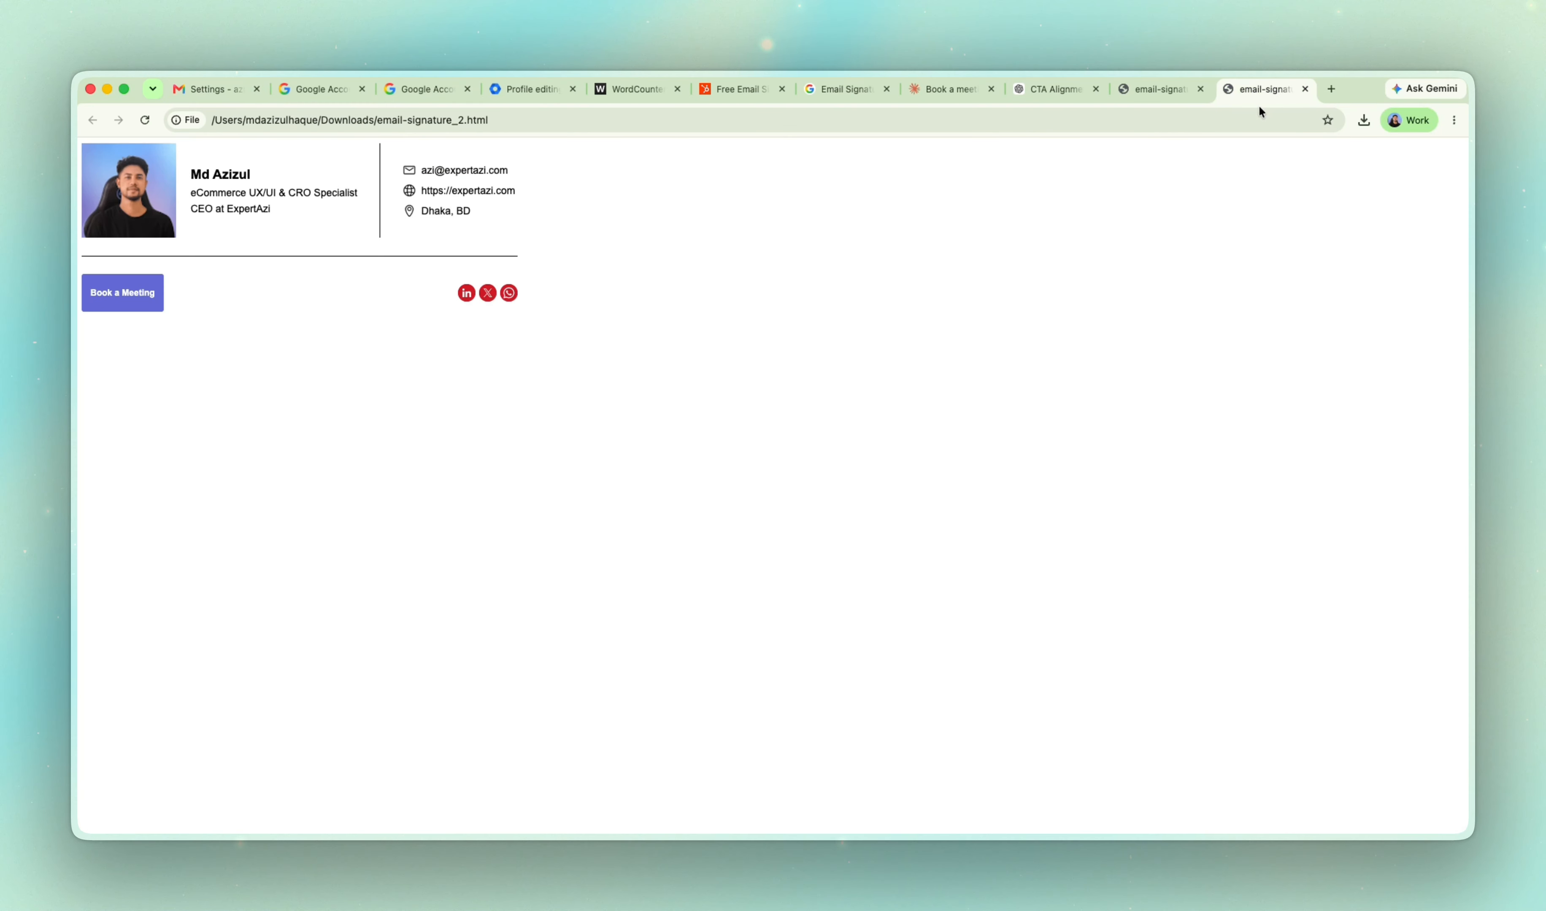
pyautogui.press('super+a')
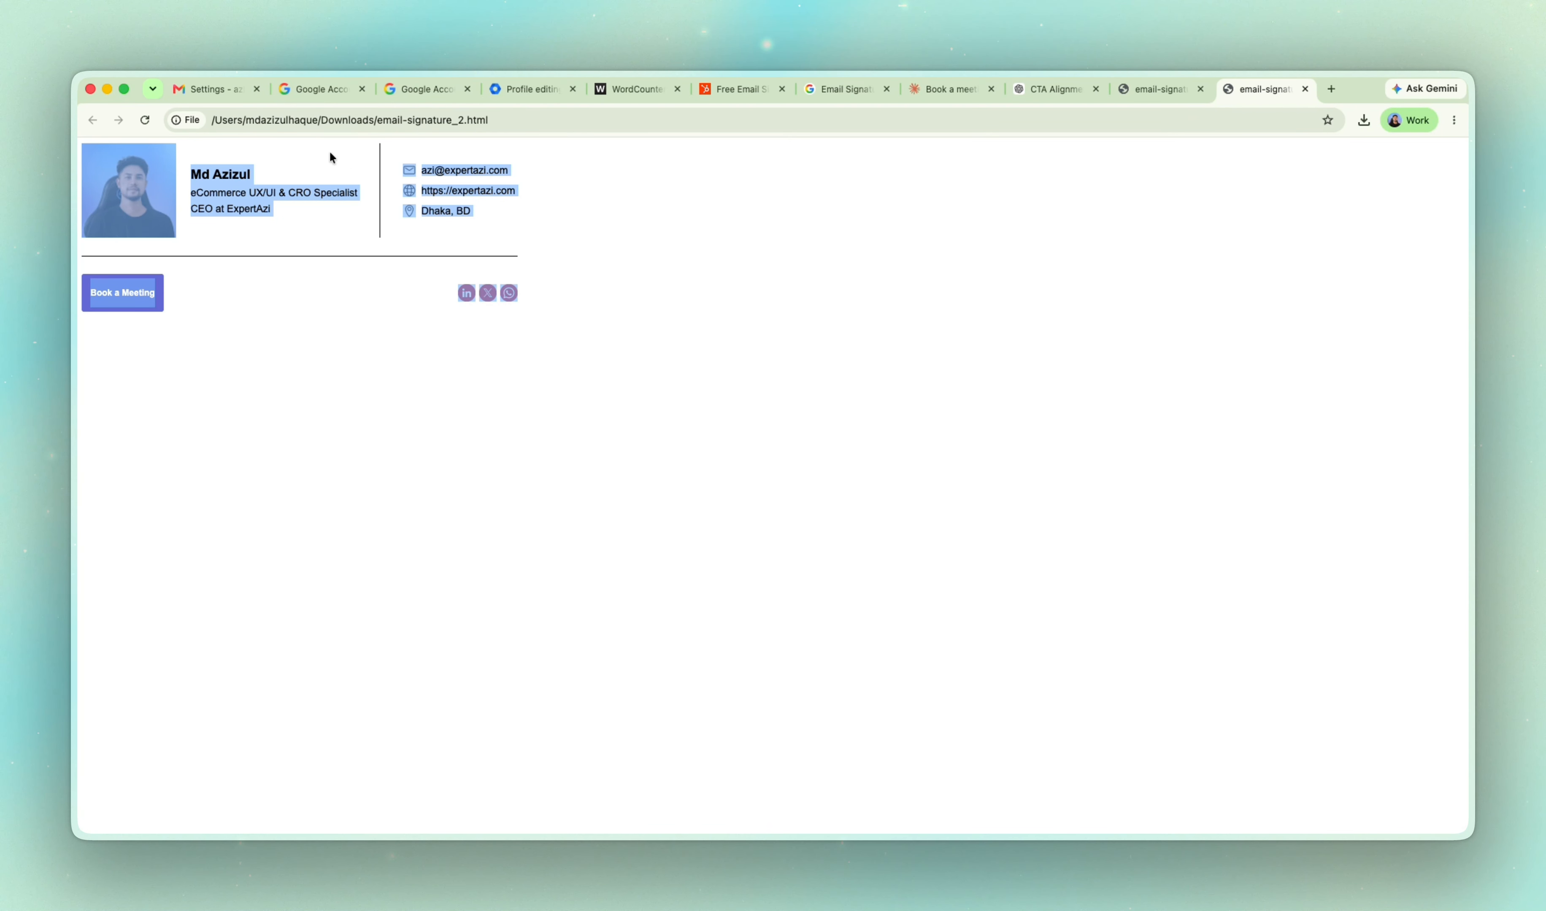
pyautogui.click(216, 91)
pyautogui.press('super+v')
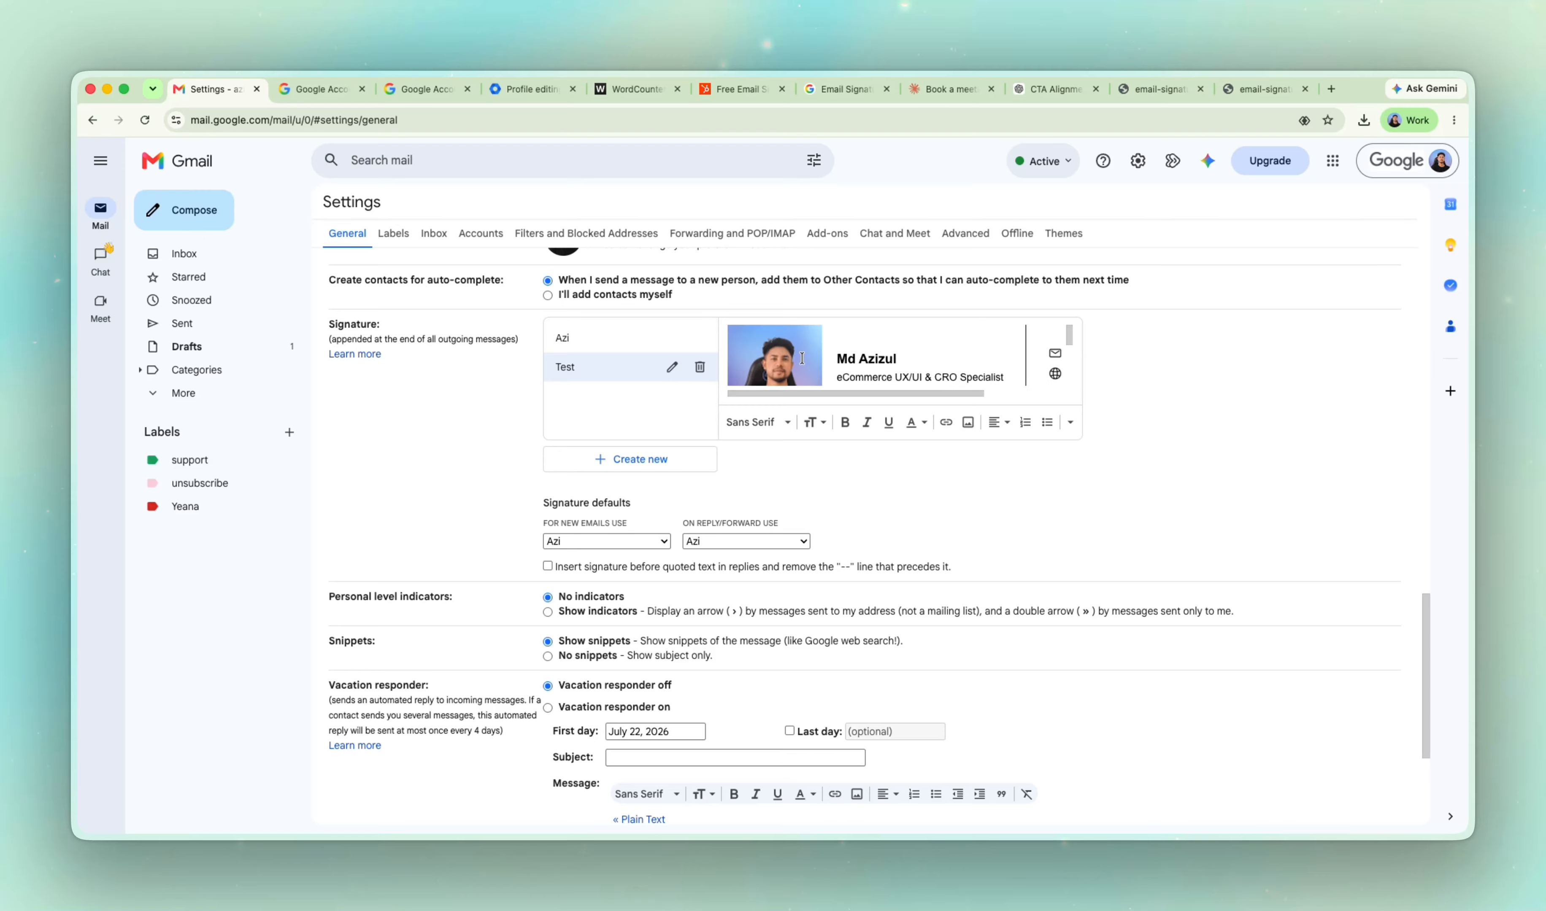
# Look over the pasted Test signature in the signature editor and save the Gmail settings changes.
pyautogui.scroll(-3, 943, 360)
pyautogui.moveTo(950, 395)
pyautogui.mouseDown()
pyautogui.moveTo(1049, 397)
pyautogui.moveTo(948, 396)
pyautogui.mouseUp()
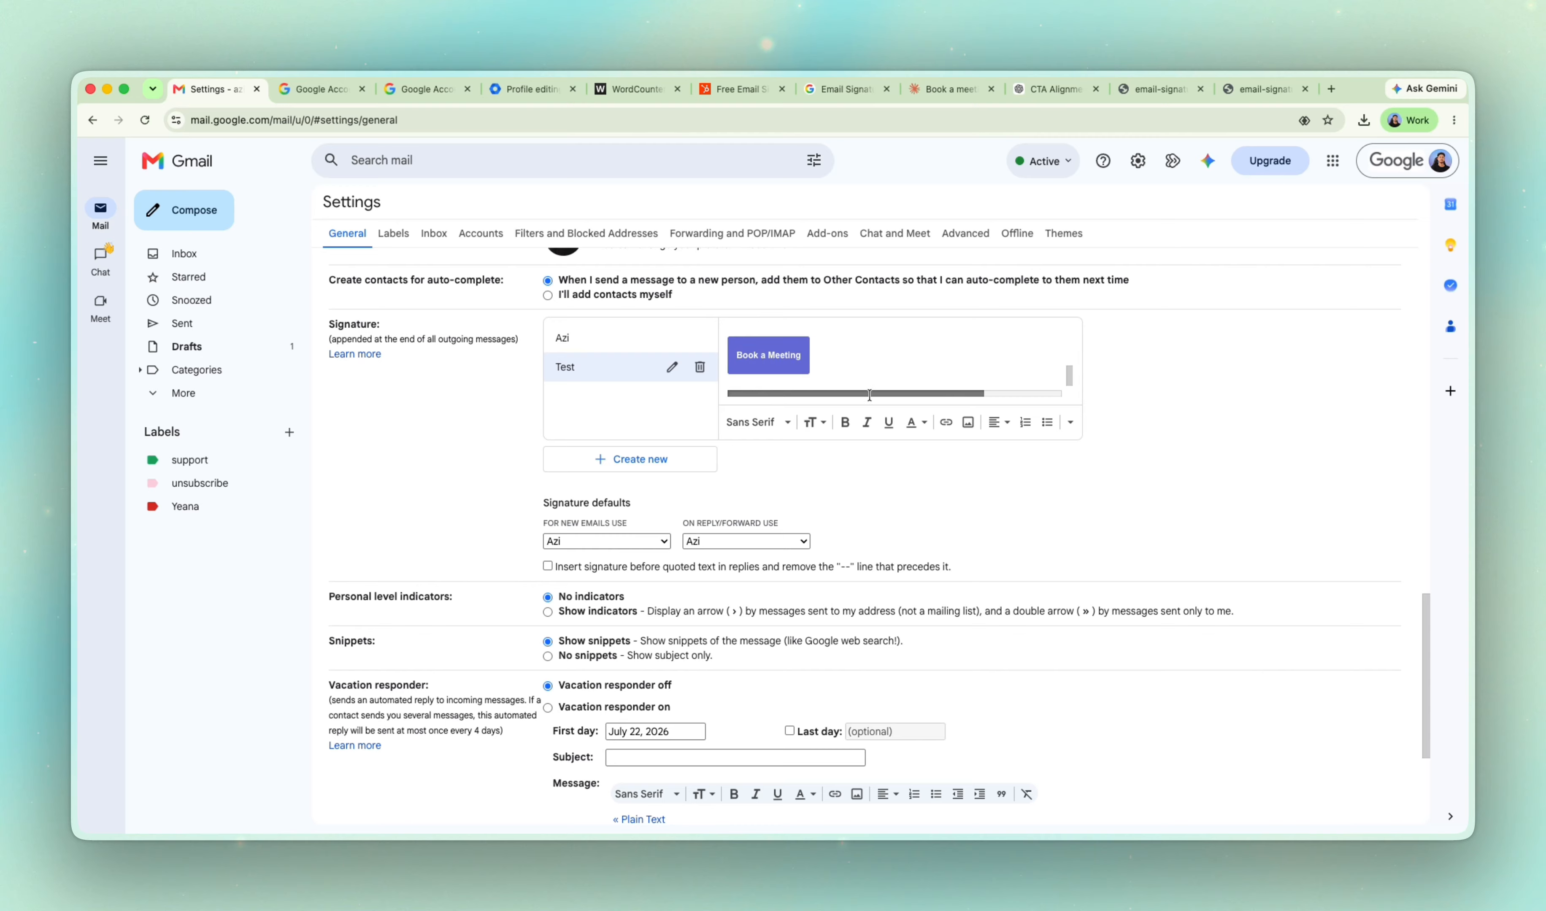
pyautogui.scroll(3, 886, 366)
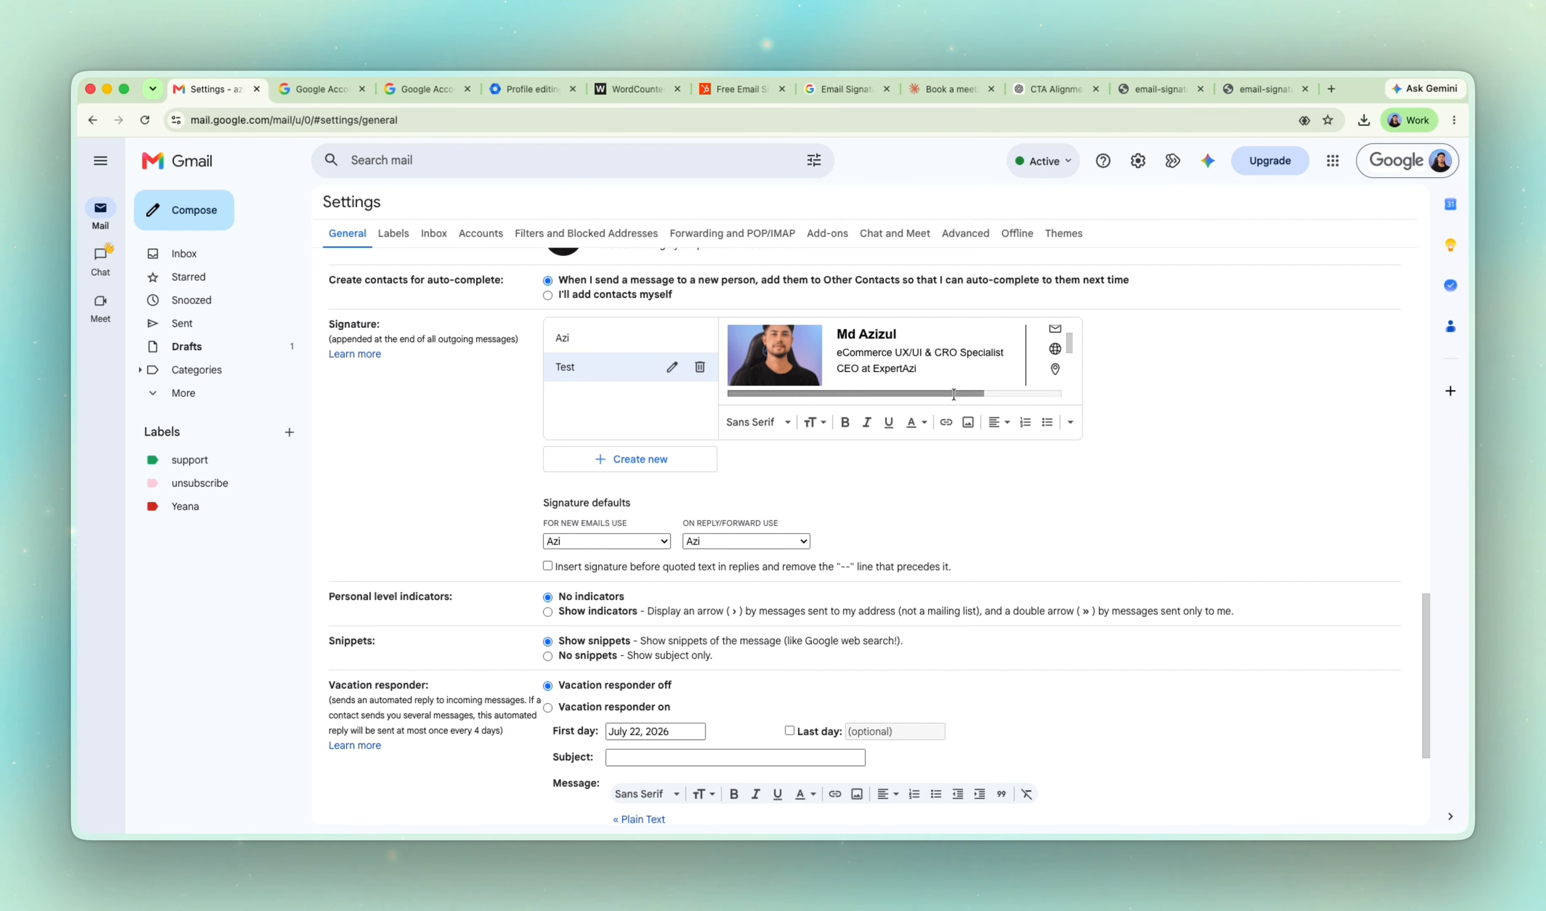
pyautogui.moveTo(914, 392)
pyautogui.mouseDown()
pyautogui.moveTo(983, 393)
pyautogui.moveTo(901, 393)
pyautogui.mouseUp()
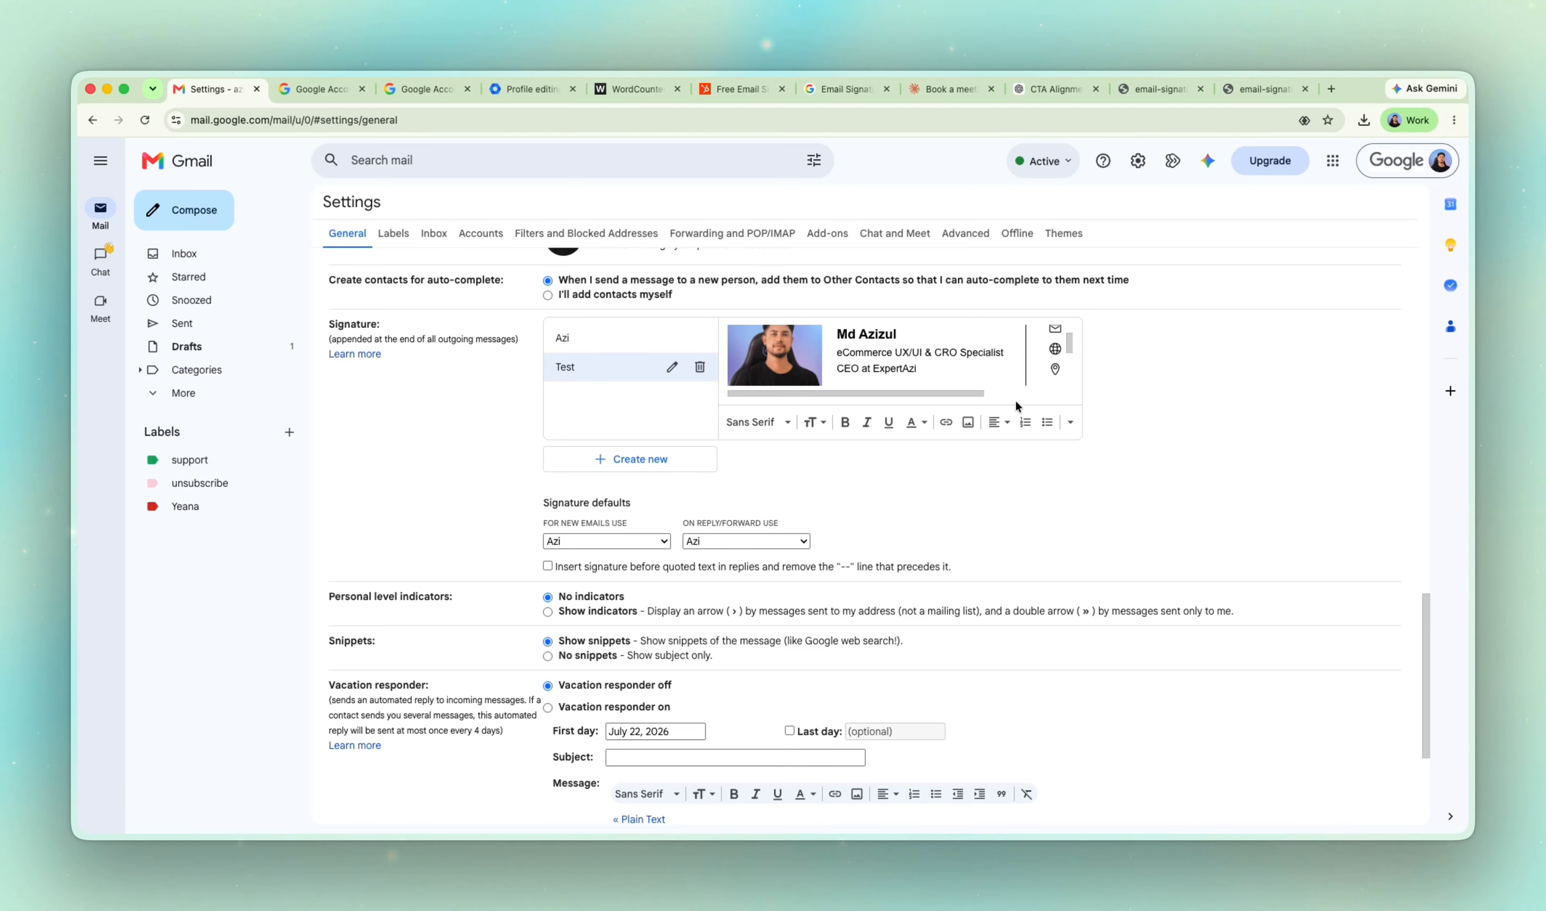
pyautogui.scroll(-4, 843, 630)
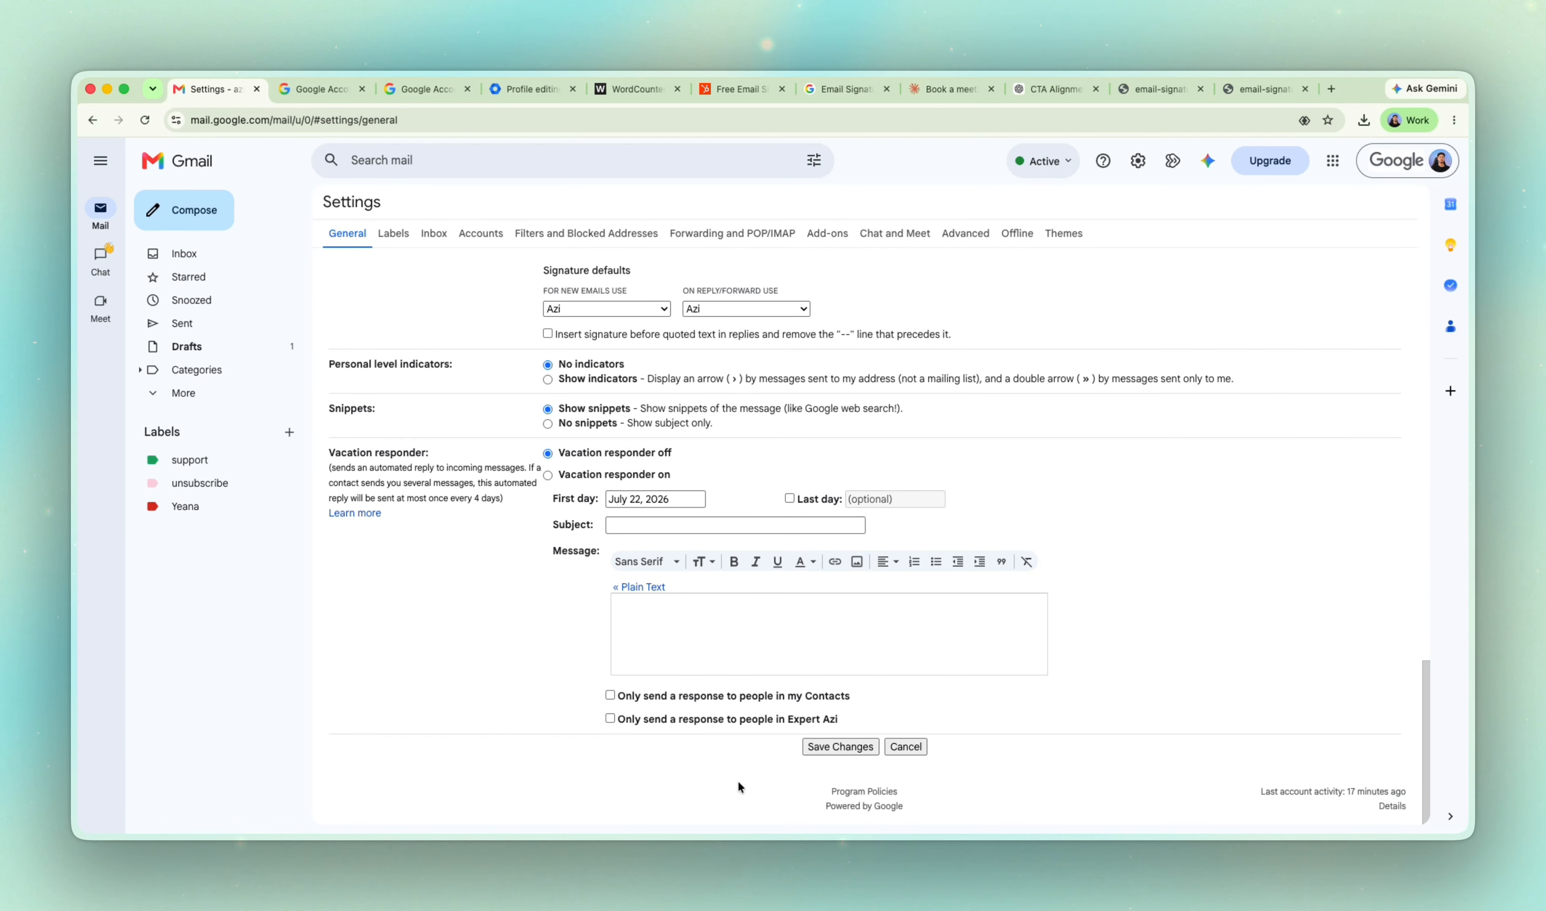
pyautogui.click(838, 746)
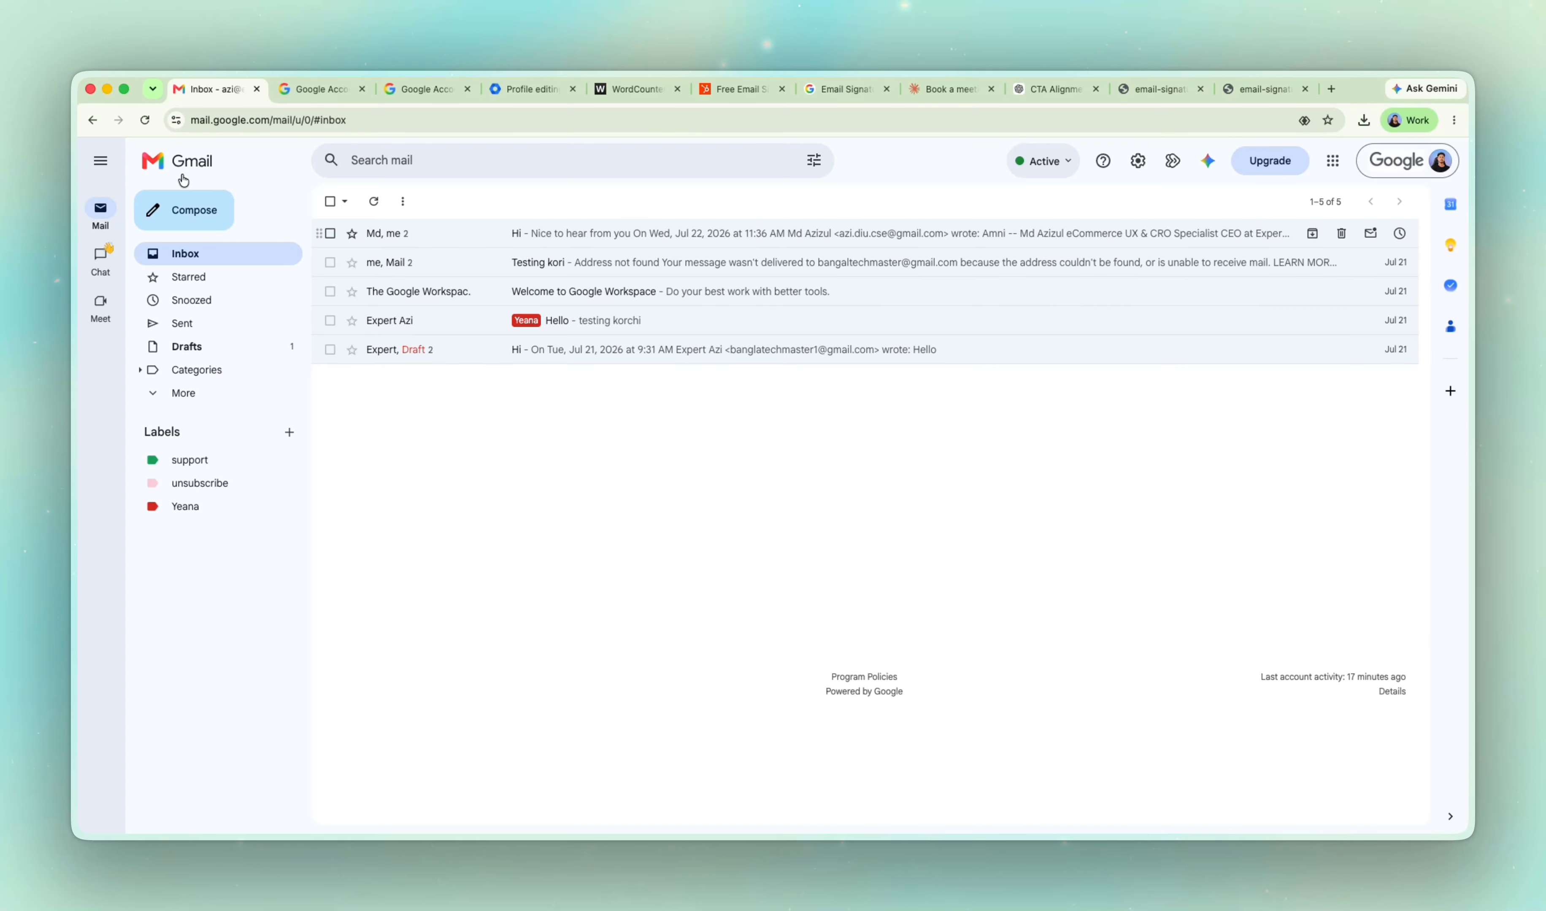
# Start a new message and apply the Test signature to check how it renders.
pyautogui.click(199, 210)
pyautogui.click(1273, 813)
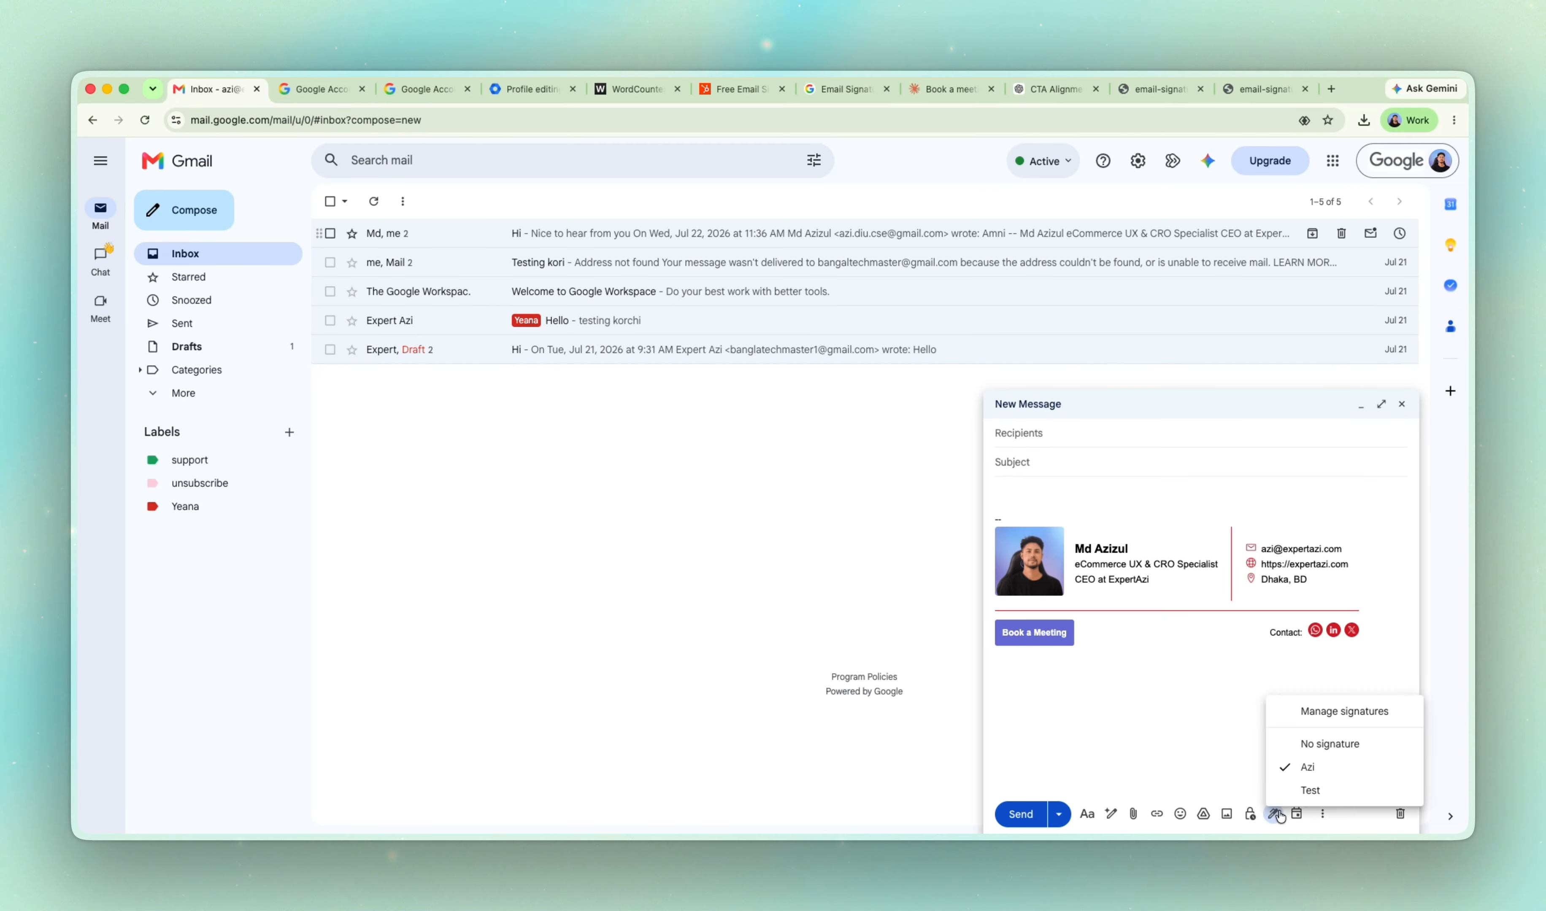
pyautogui.click(1298, 787)
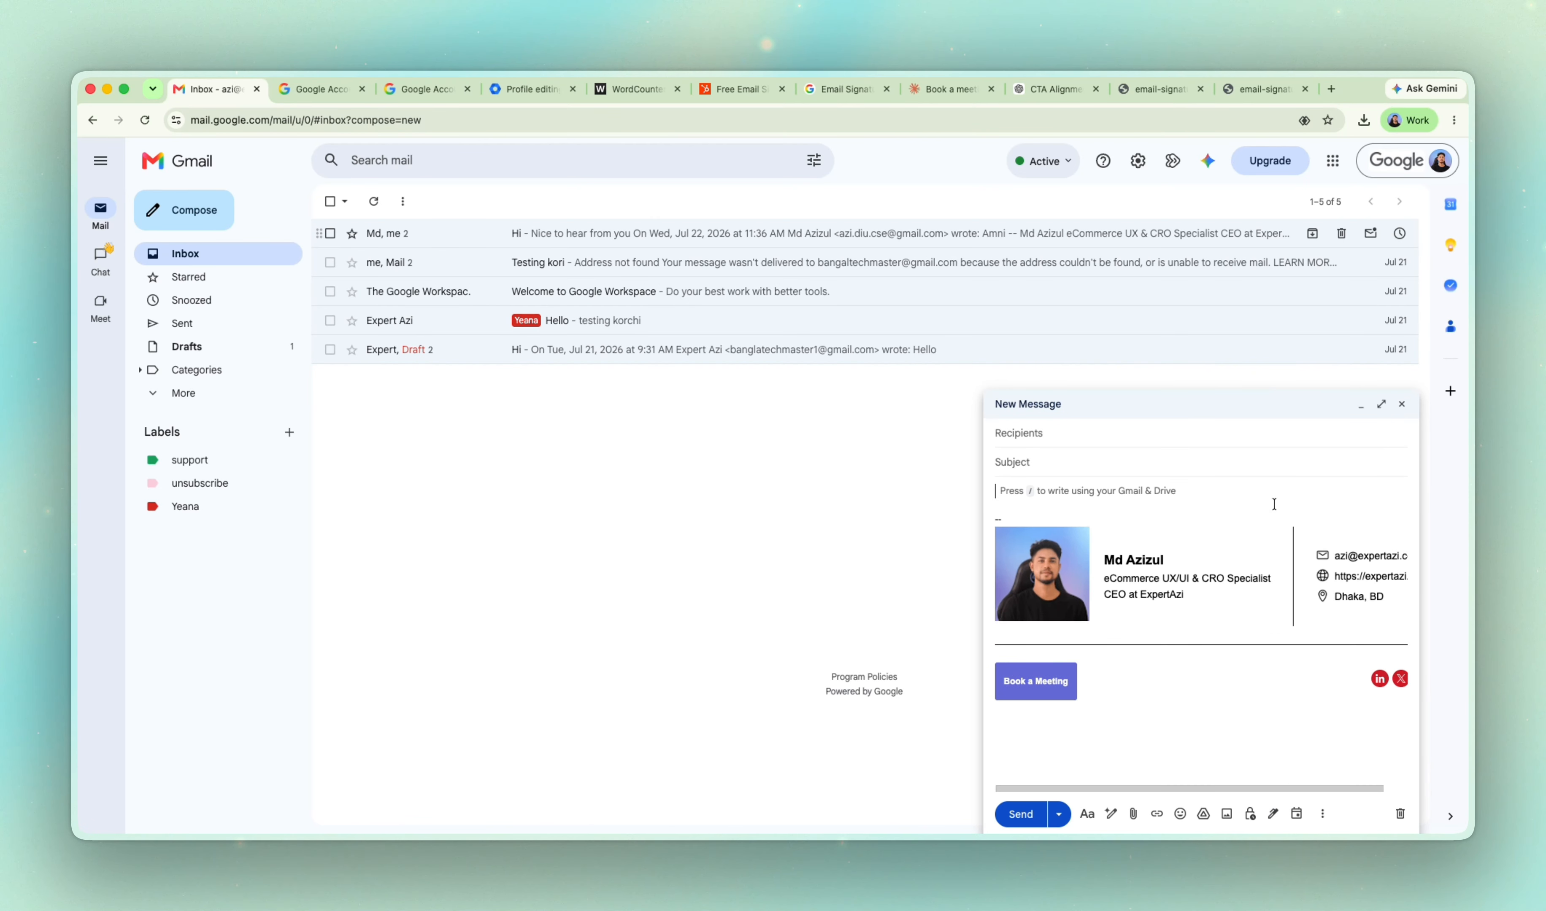
# Compare the two signatures in the new message by alternating between the original one and Test, ending on the original.
pyautogui.click(1273, 812)
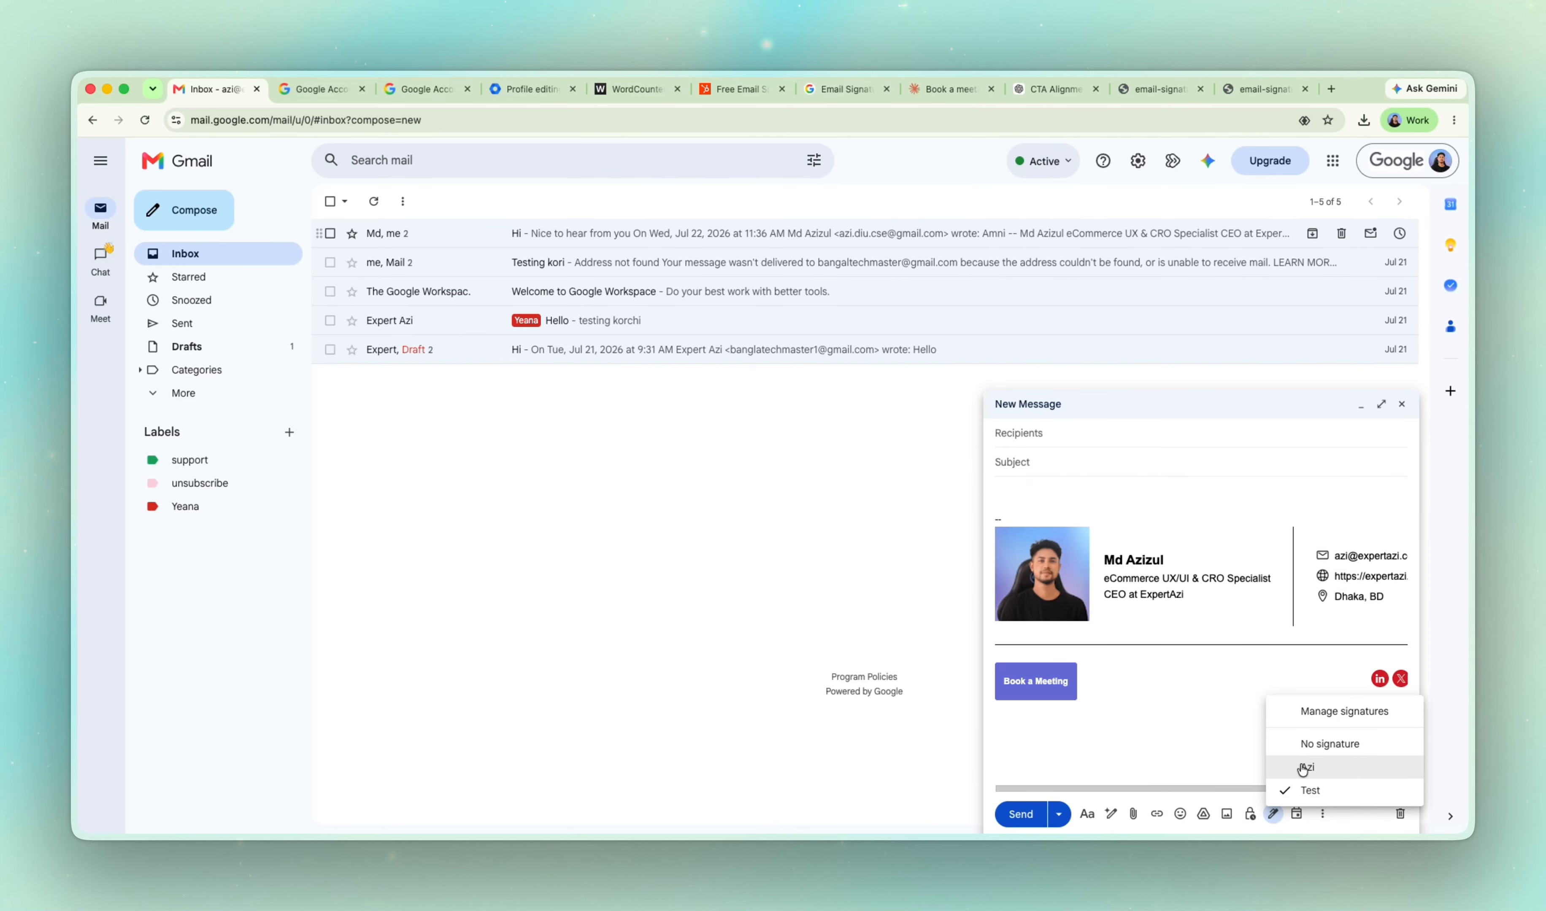
pyautogui.click(1294, 767)
pyautogui.click(1274, 813)
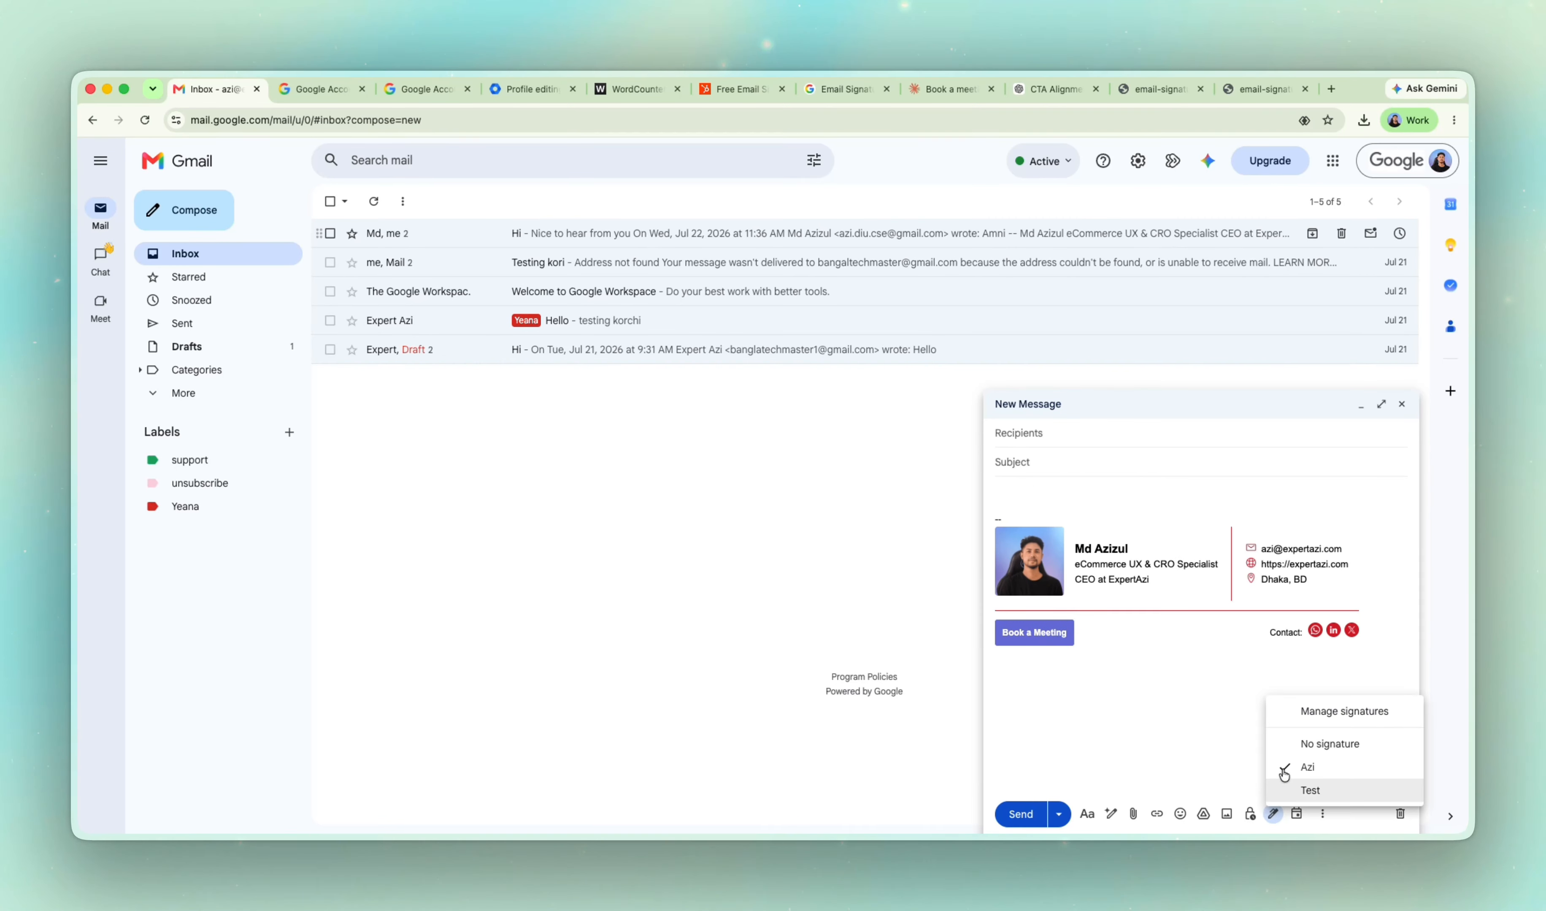
pyautogui.click(1298, 787)
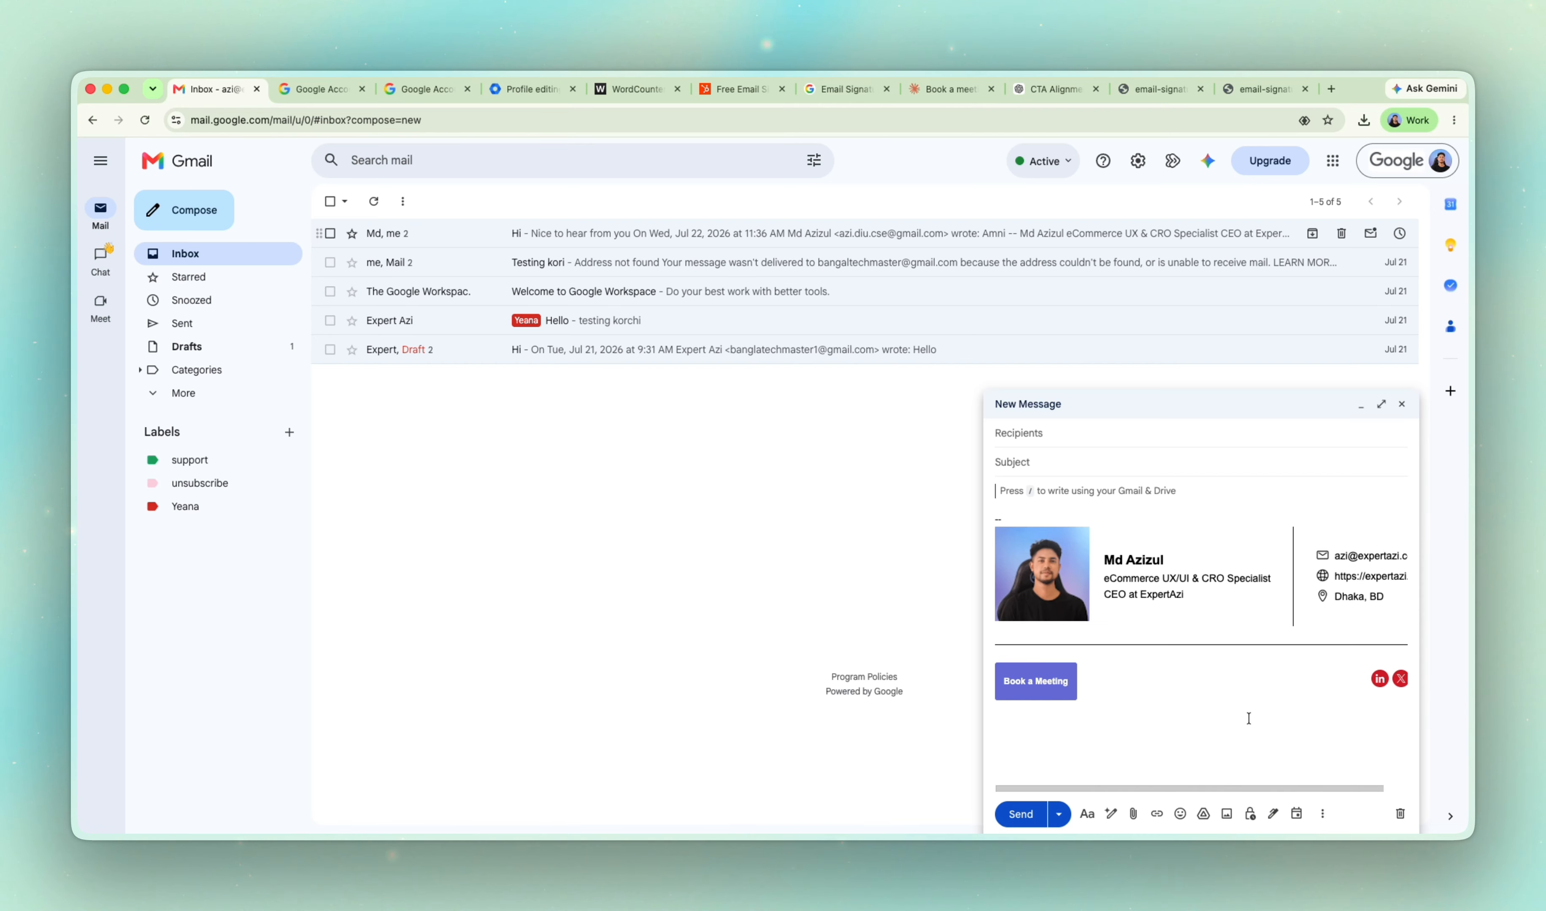
pyautogui.click(1273, 813)
pyautogui.click(1290, 767)
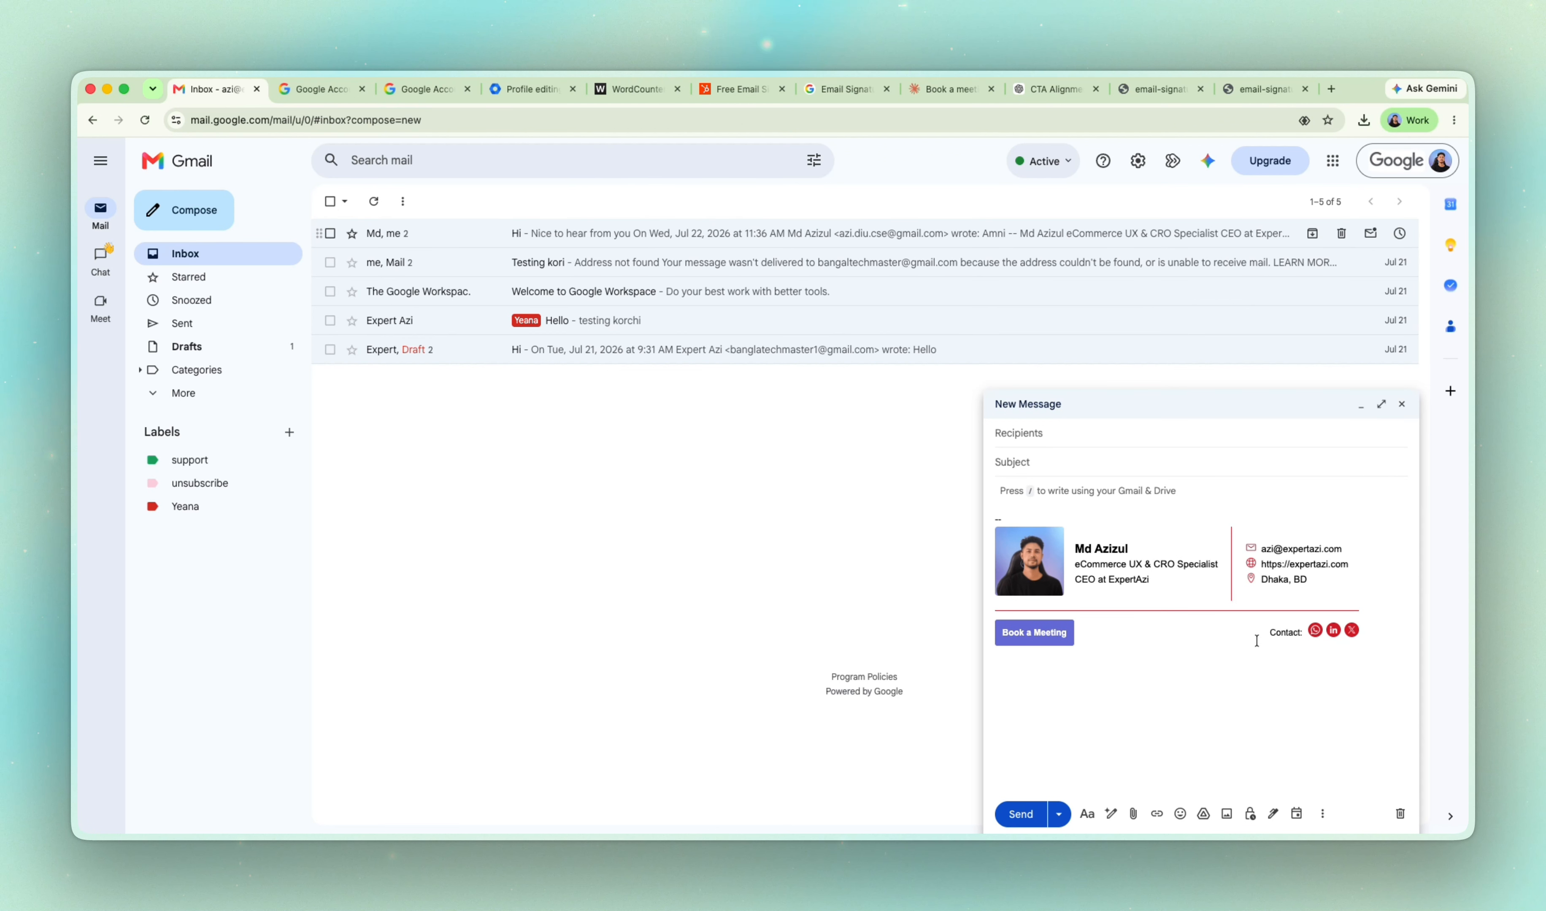